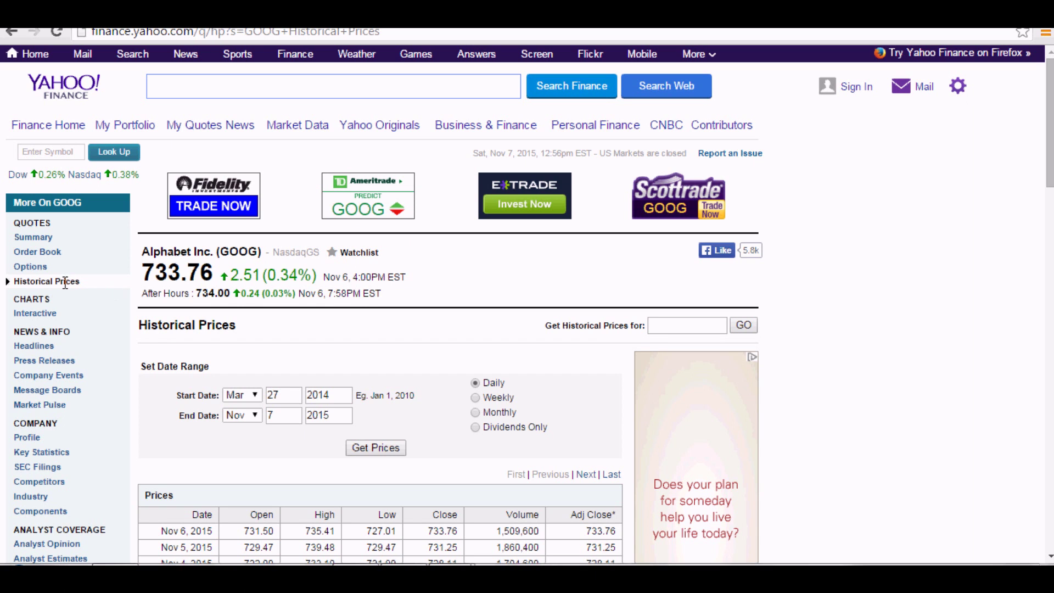
# Download the GOOG daily historical prices as a spreadsheet and open the file in a maximized Excel window.
pyautogui.scroll(-2, 371, 327)
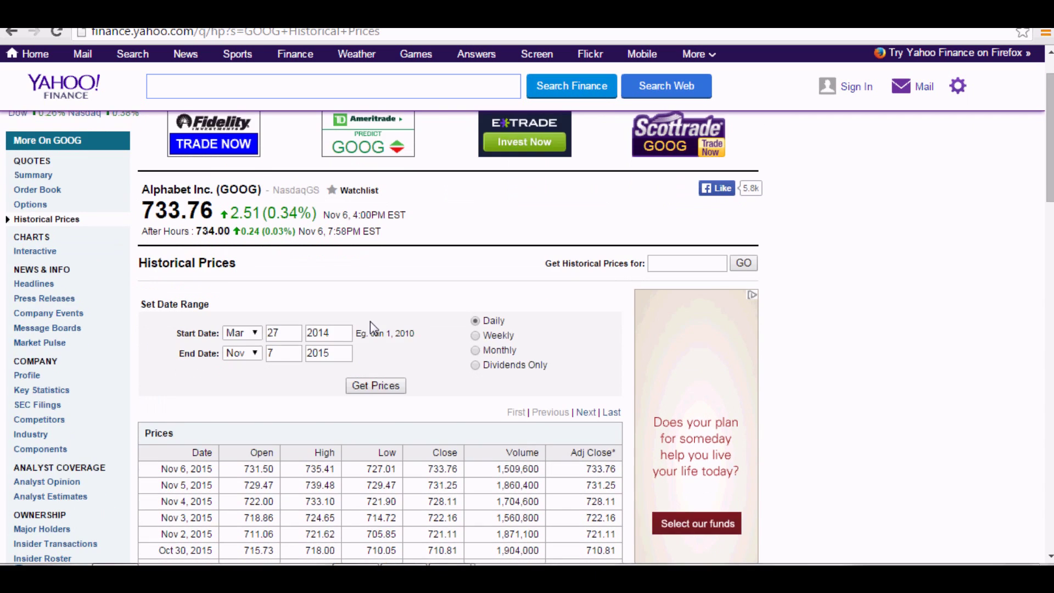
pyautogui.scroll(-7, 370, 322)
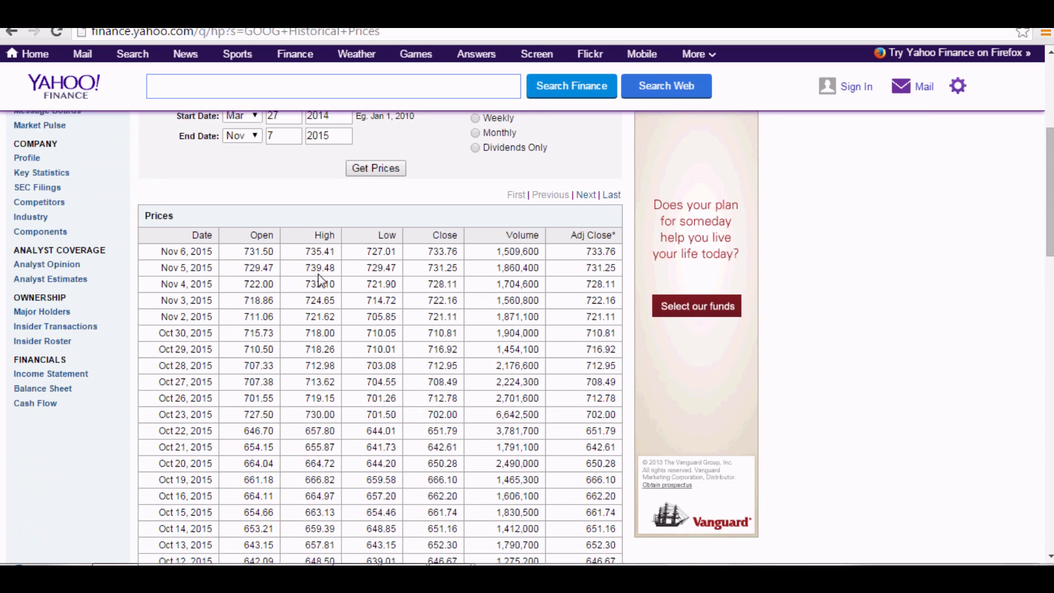
pyautogui.scroll(3, 338, 203)
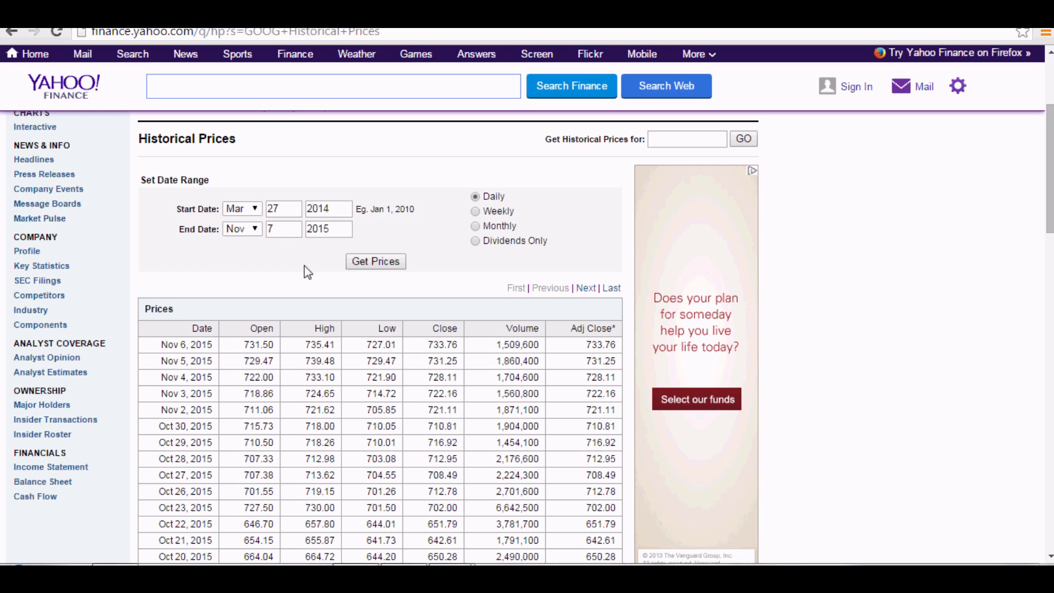
pyautogui.scroll(-20, 304, 265)
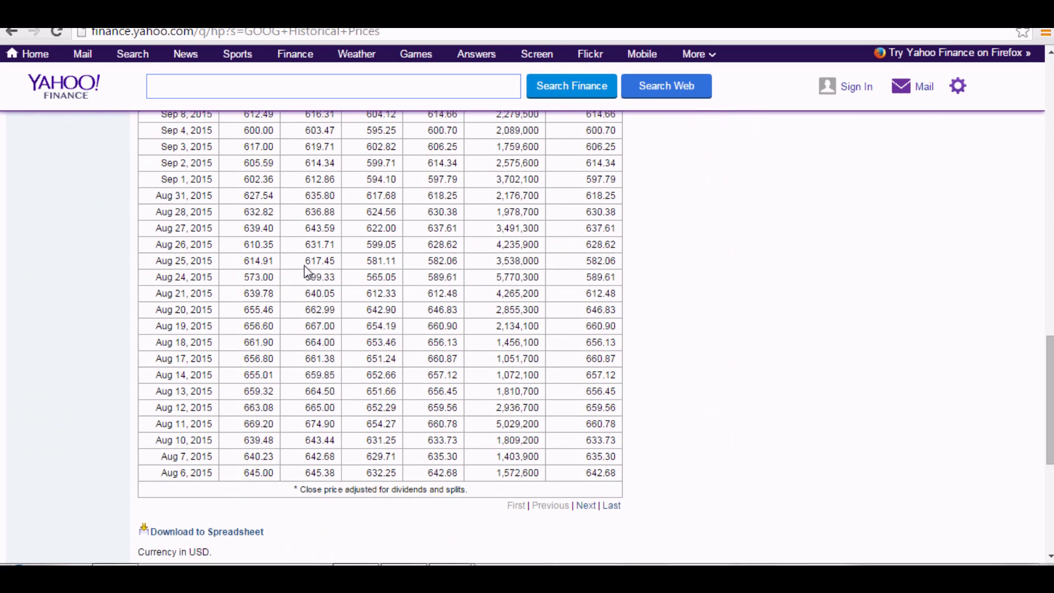
pyautogui.scroll(-2, 304, 266)
pyautogui.scroll(5, 304, 266)
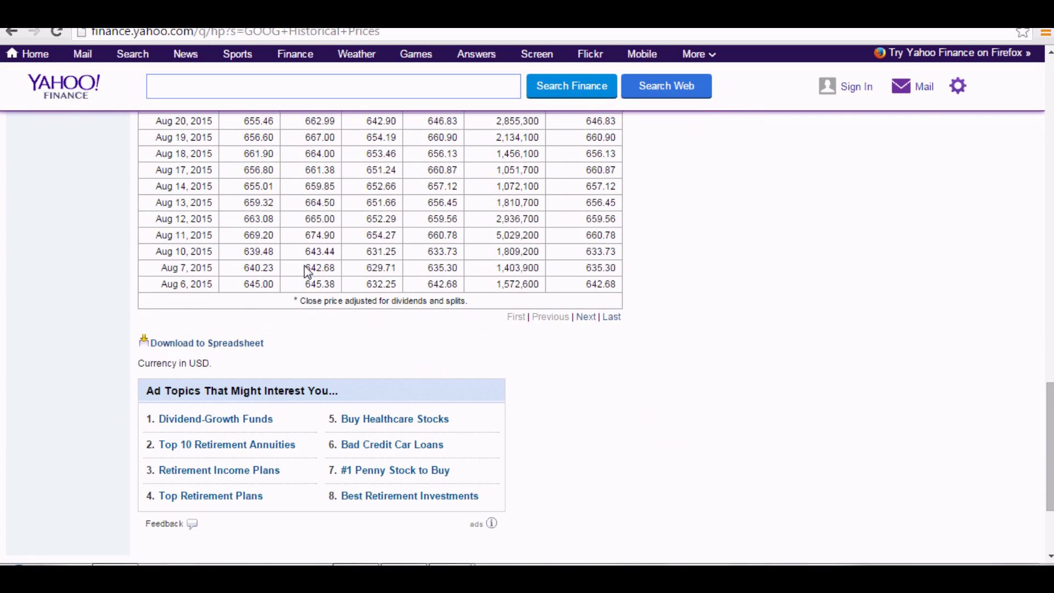
pyautogui.click(185, 346)
pyautogui.click(117, 546)
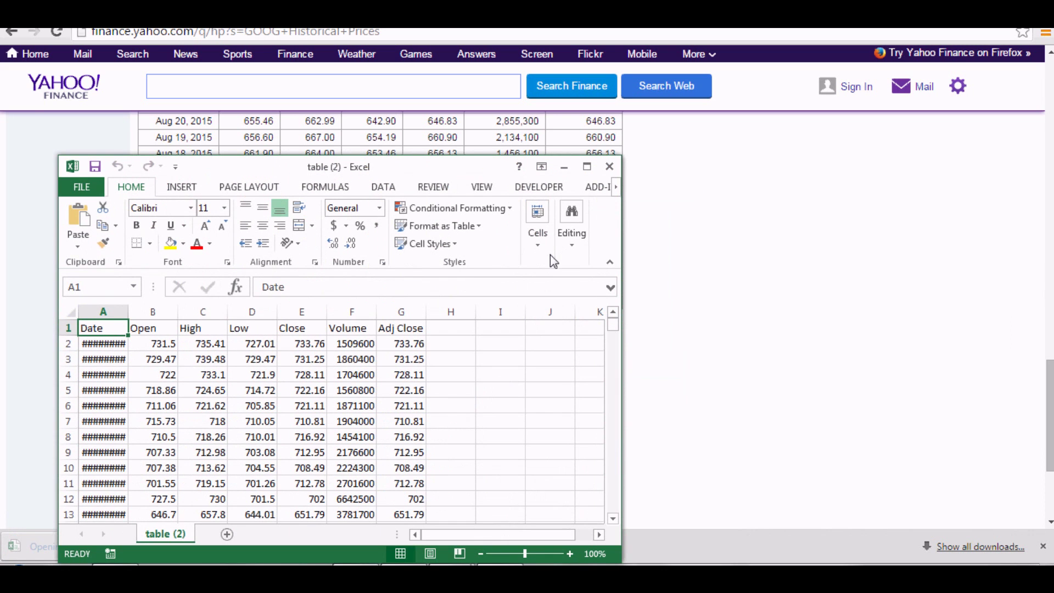
pyautogui.click(587, 166)
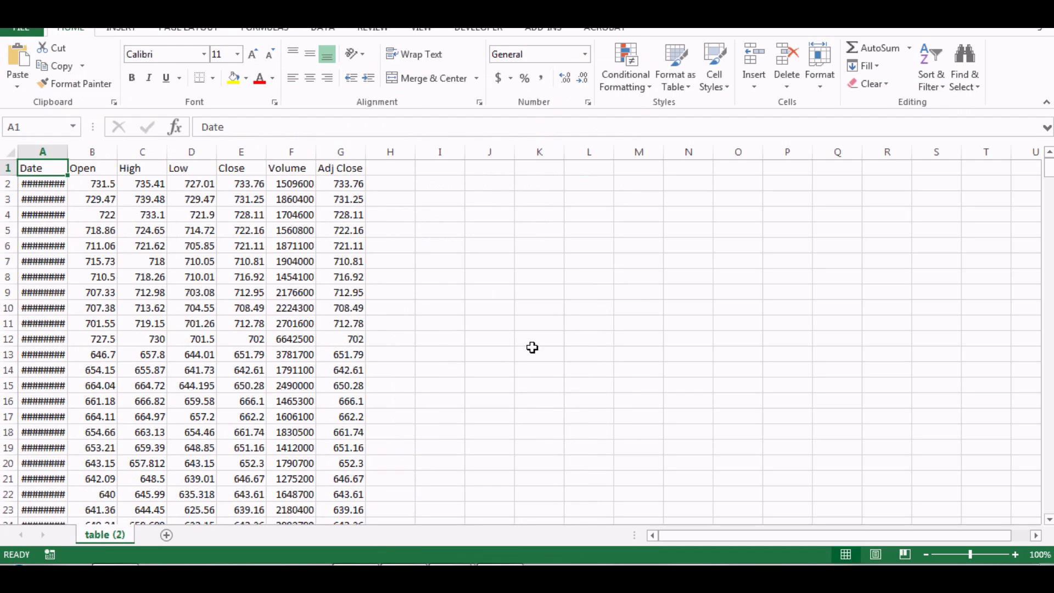
# Enlarge the worksheet to 160% and look through the downloaded price rows.
pyautogui.click(236, 279)
pyautogui.click(1015, 555)
pyautogui.click(1016, 555)
pyautogui.click(1015, 555)
pyautogui.click(1015, 554)
pyautogui.click(1015, 554)
pyautogui.click(1015, 554)
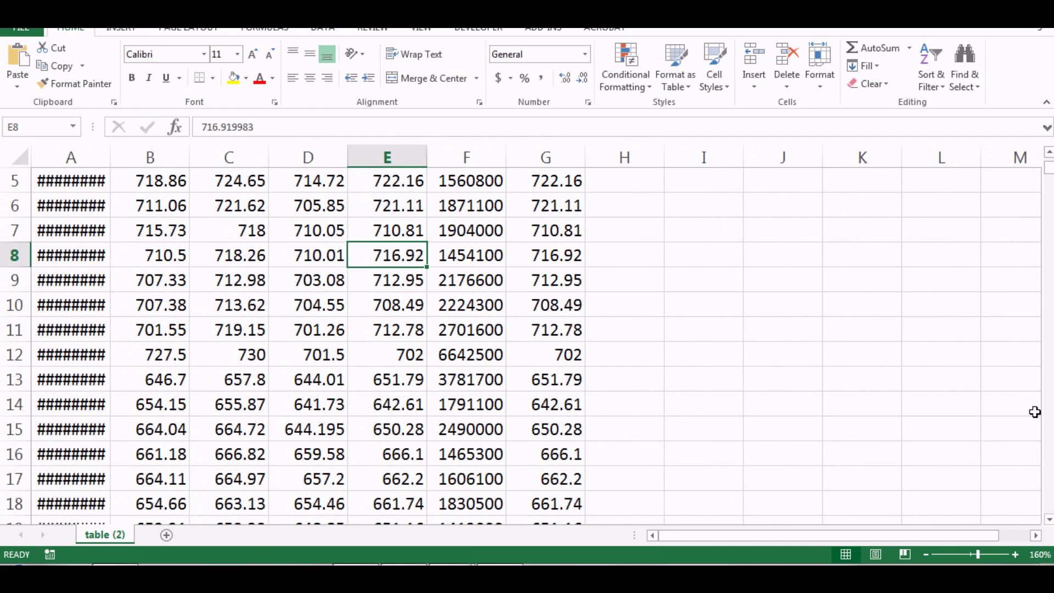
pyautogui.click(1048, 286)
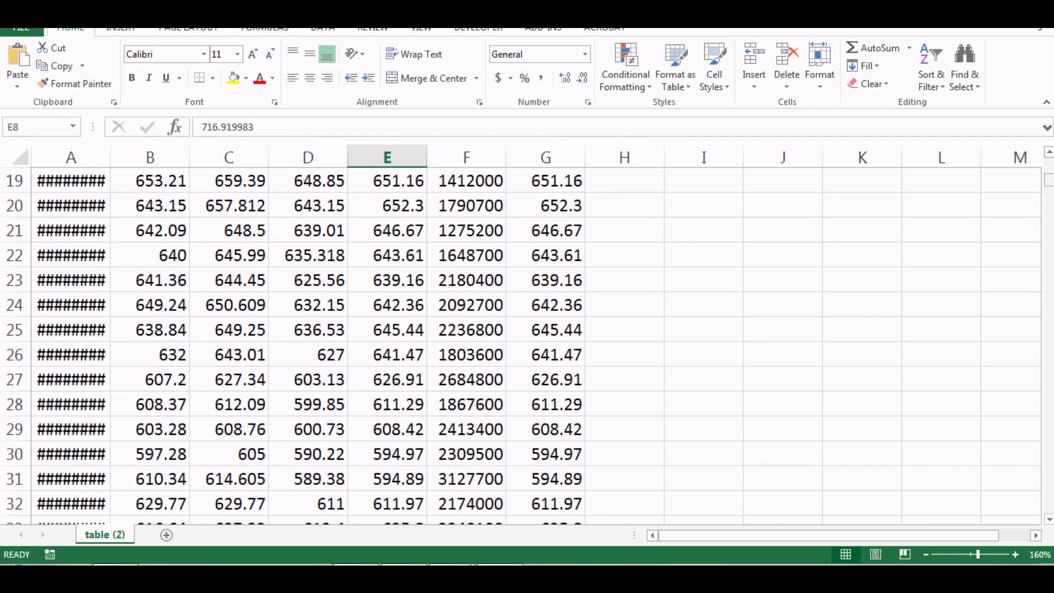
pyautogui.moveTo(1049, 180); pyautogui.dragTo(1049, 165)
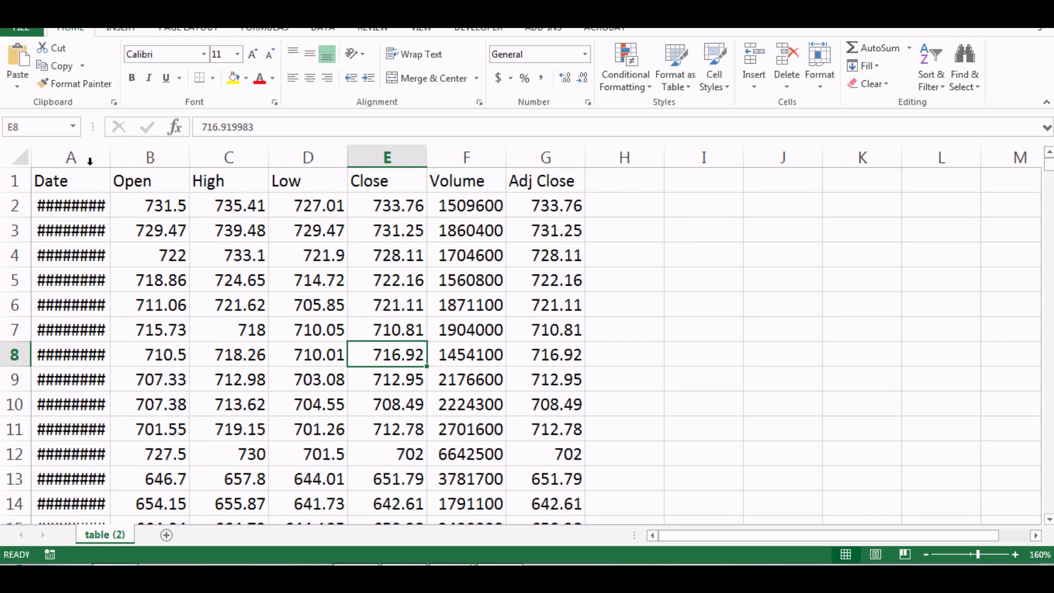
# Delete the Date, Open, High, Low, Volume and Adj Close columns, keeping only the Close prices.
pyautogui.moveTo(83, 156); pyautogui.dragTo(299, 151)
pyautogui.rightClick(299, 152)
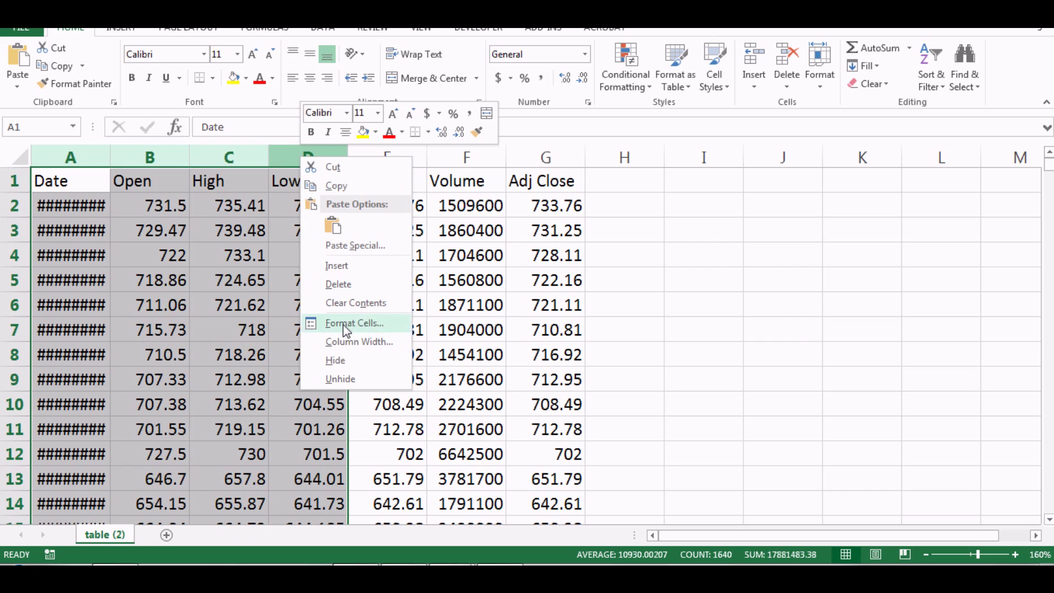
pyautogui.click(387, 288)
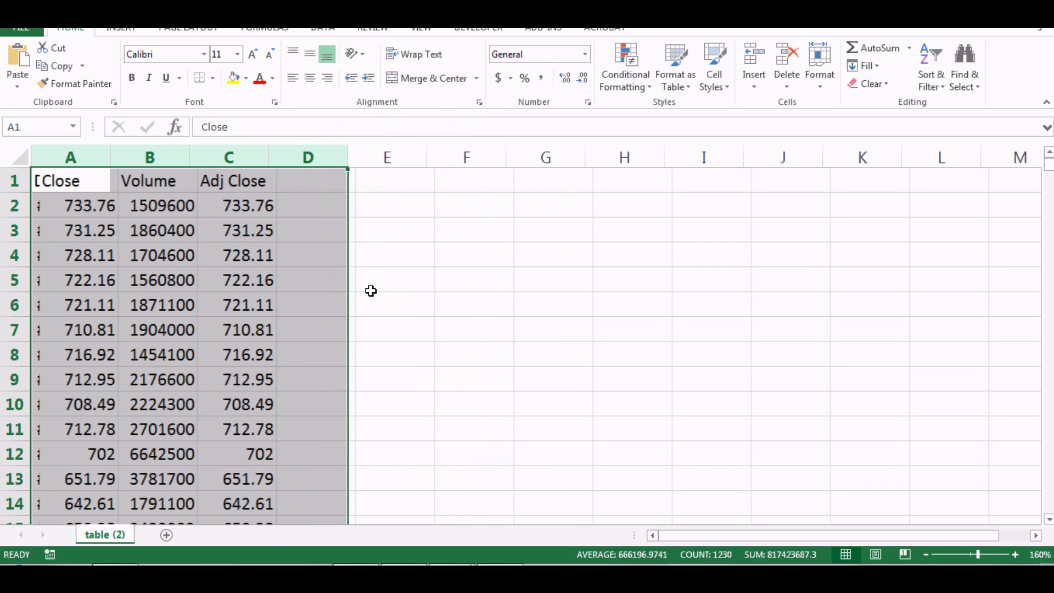
pyautogui.moveTo(156, 156); pyautogui.dragTo(247, 153)
pyautogui.rightClick(247, 152)
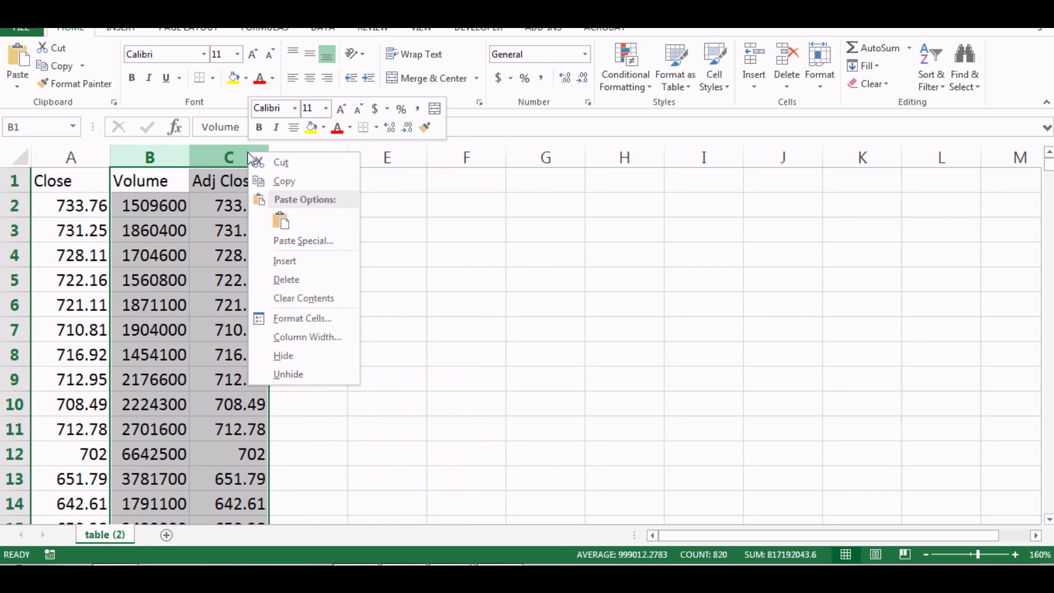
pyautogui.click(303, 281)
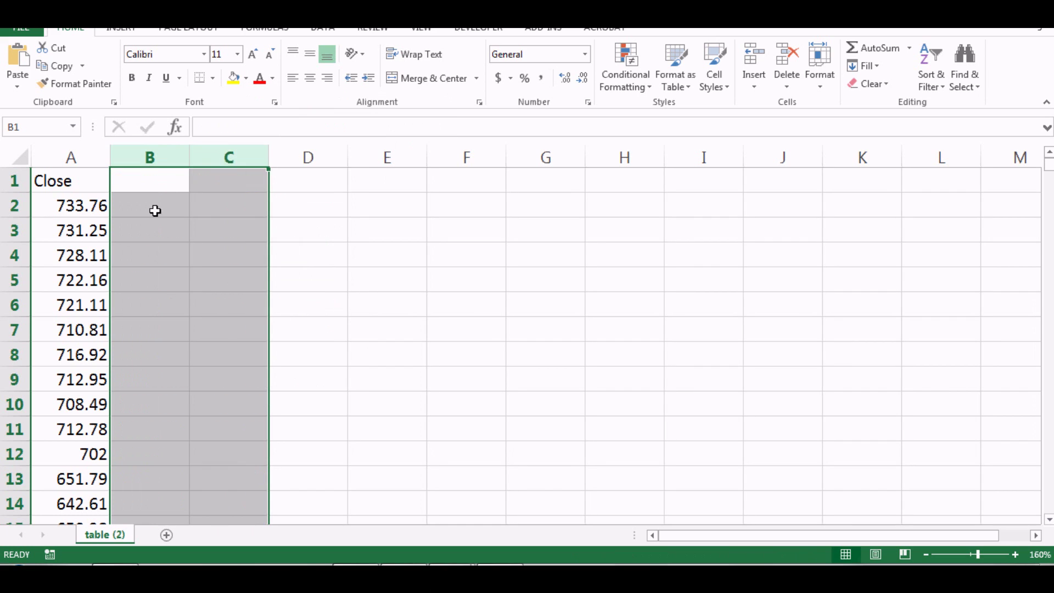
pyautogui.click(153, 208)
# Move the Close prices to column B and number the data rows in column A with a series starting 1, 2 from A2.
pyautogui.click(65, 153)
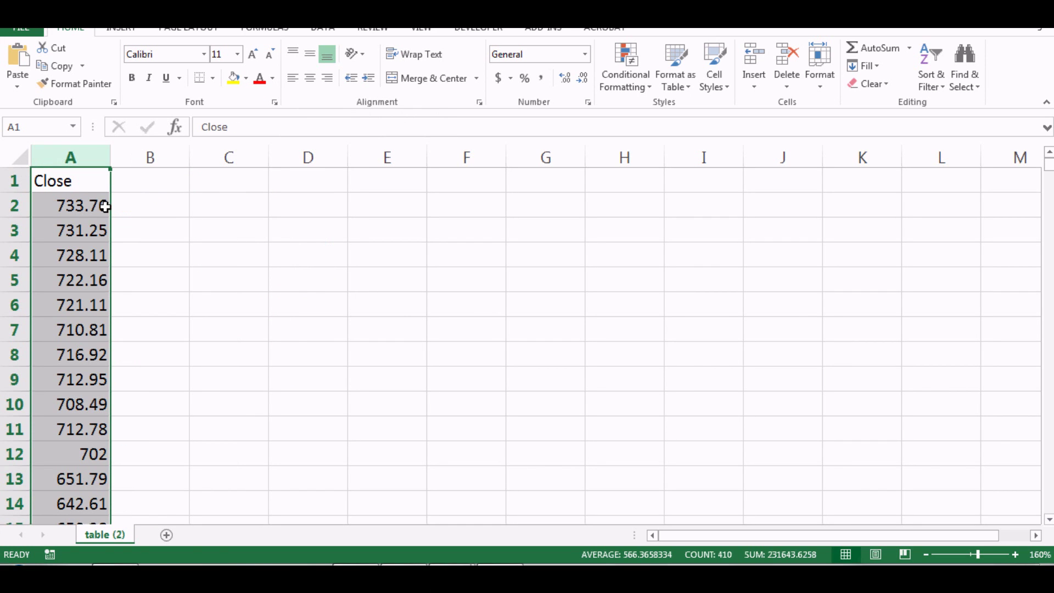
pyautogui.moveTo(110, 212); pyautogui.dragTo(141, 217)
pyautogui.click(88, 208)
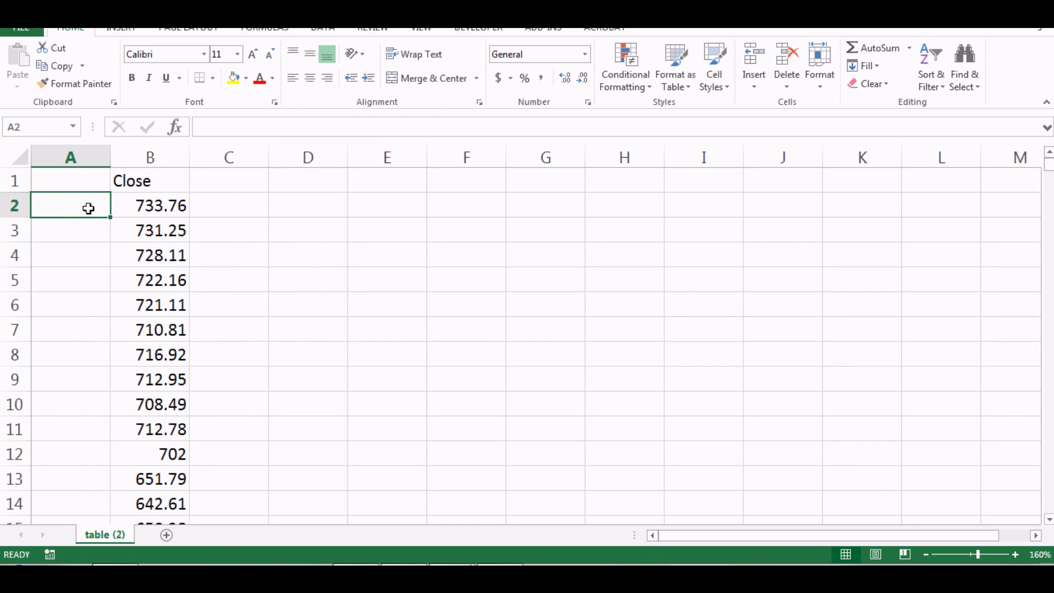
pyautogui.write('1')
pyautogui.press('Return')
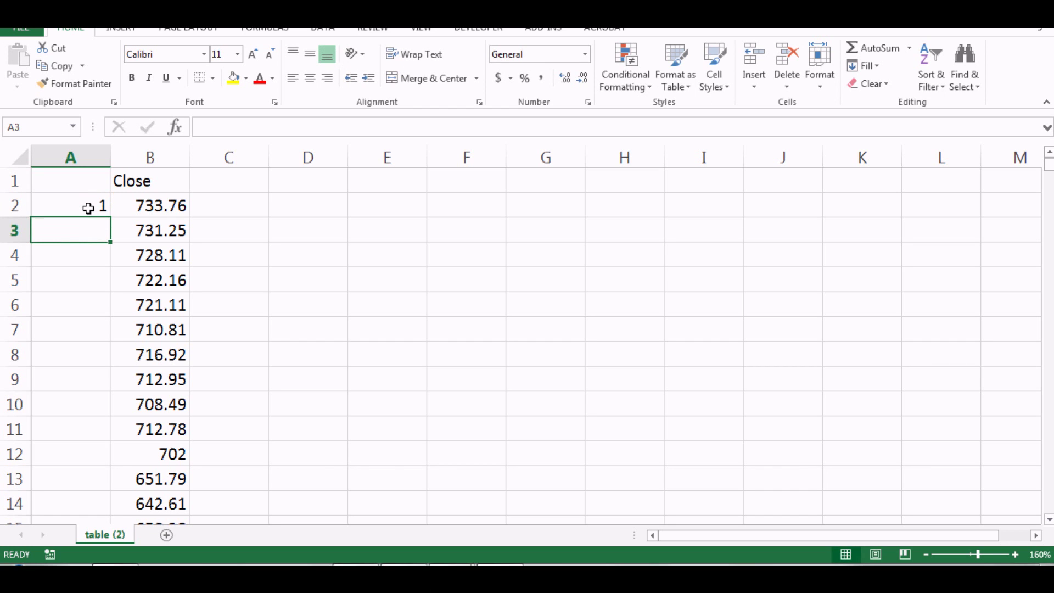
pyautogui.write('2')
pyautogui.moveTo(87, 207); pyautogui.dragTo(102, 233)
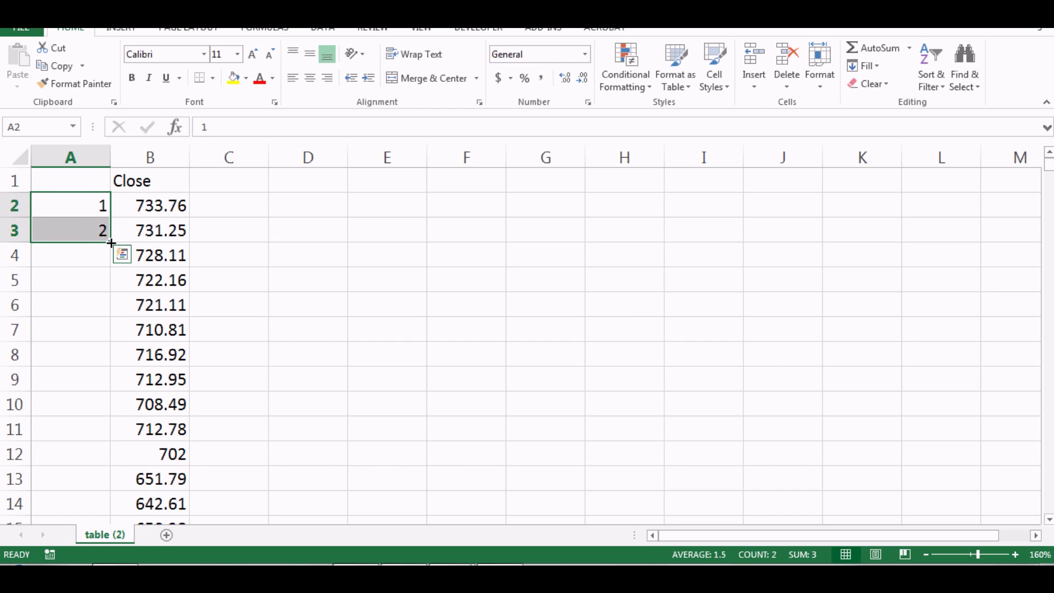
pyautogui.doubleClick(111, 242)
pyautogui.click(263, 240)
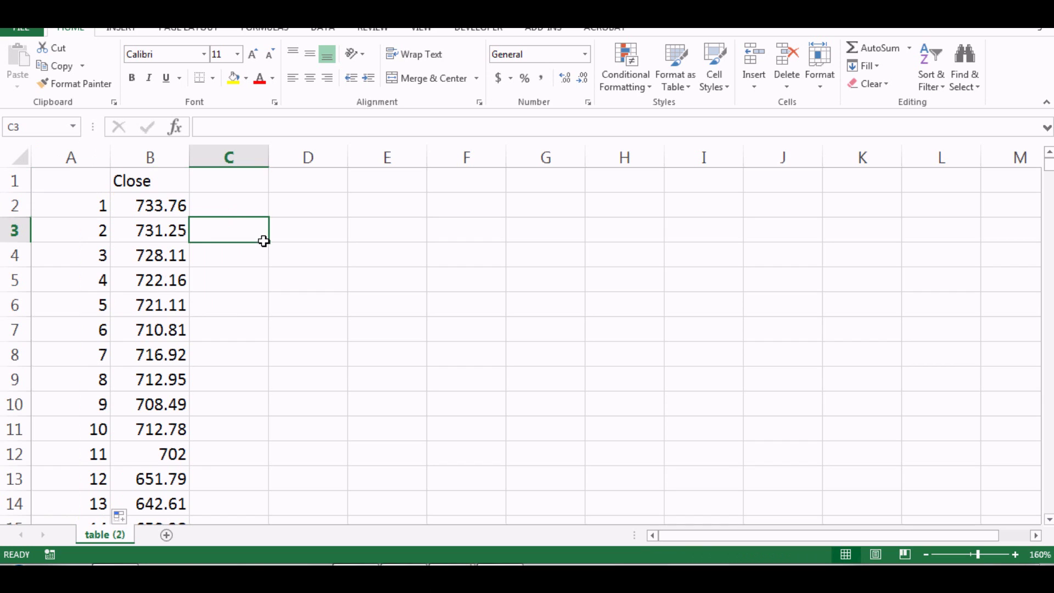
# Enter the header Count in A1 and rename the Close header in B1 to Price.
pyautogui.click(72, 181)
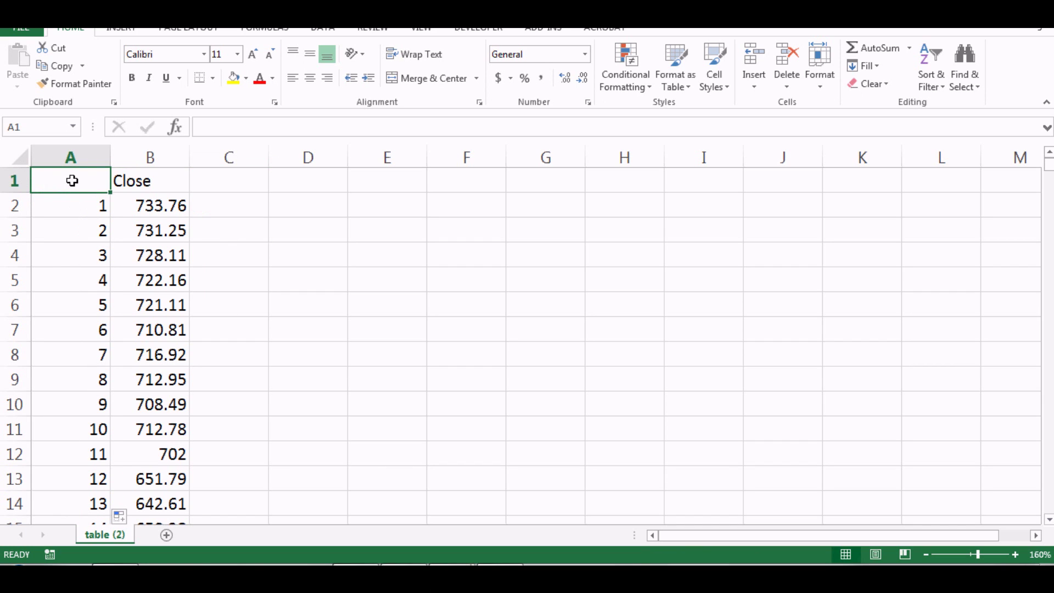
pyautogui.write('Count')
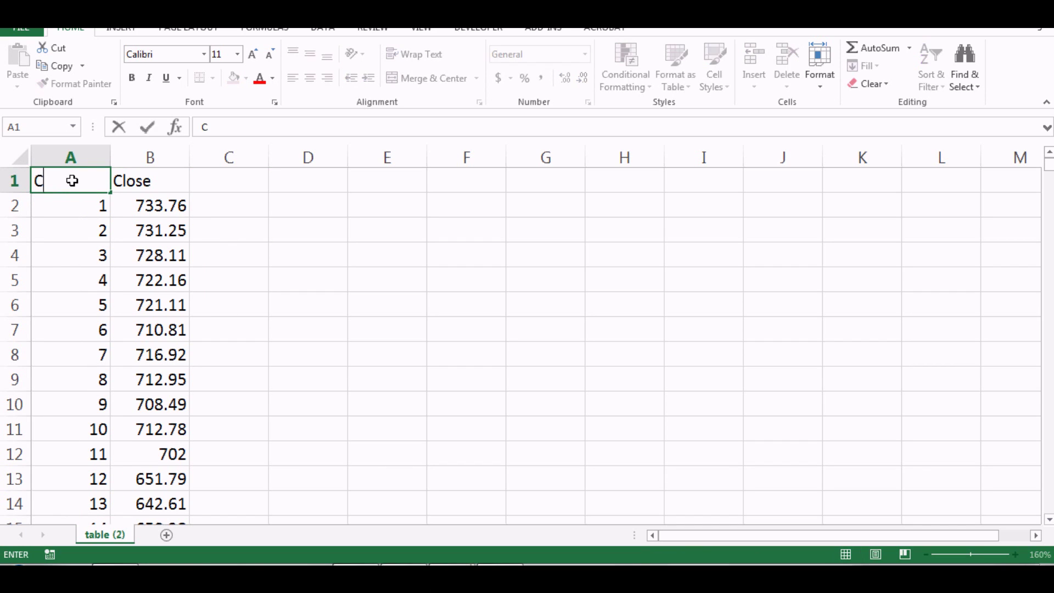
pyautogui.press('Return')
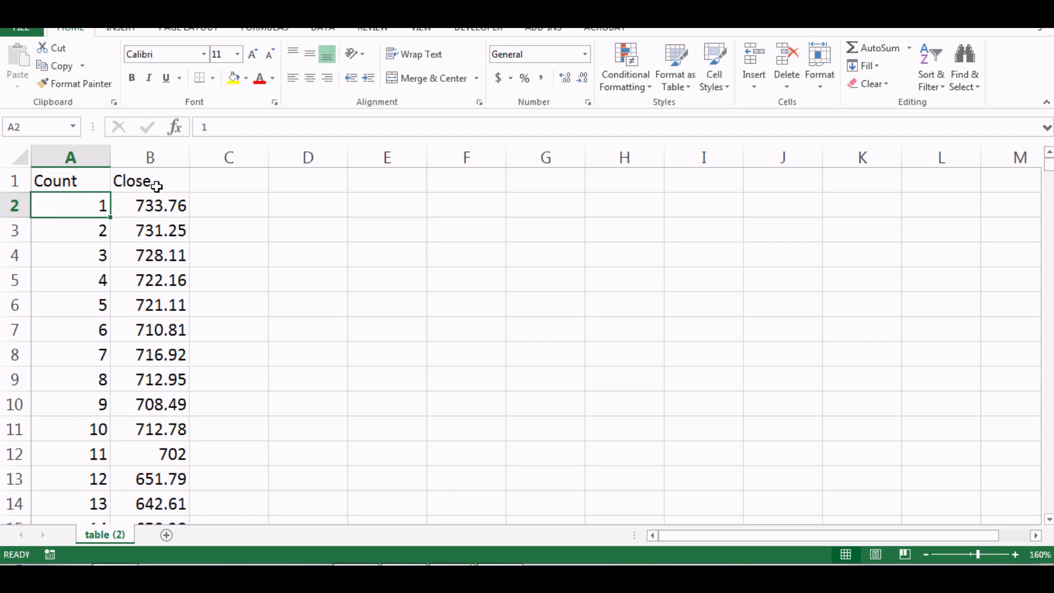
pyautogui.click(156, 183)
pyautogui.write('Pric')
pyautogui.press('BackSpace')
pyautogui.write('ce')
pyautogui.press('Return')
# Enter the header "% change" in cell C1.
pyautogui.click(211, 206)
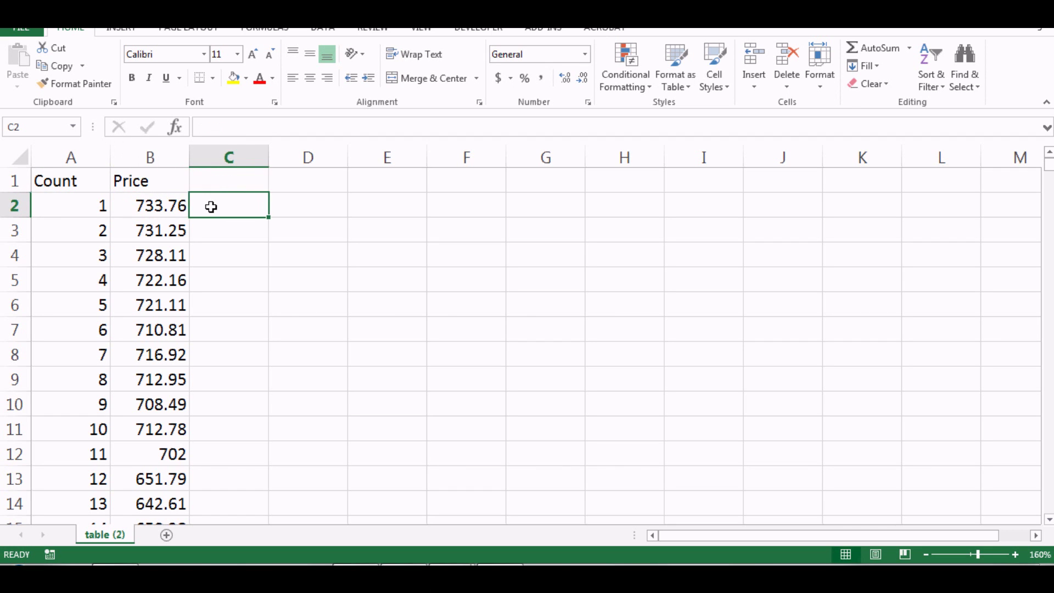
pyautogui.click(235, 185)
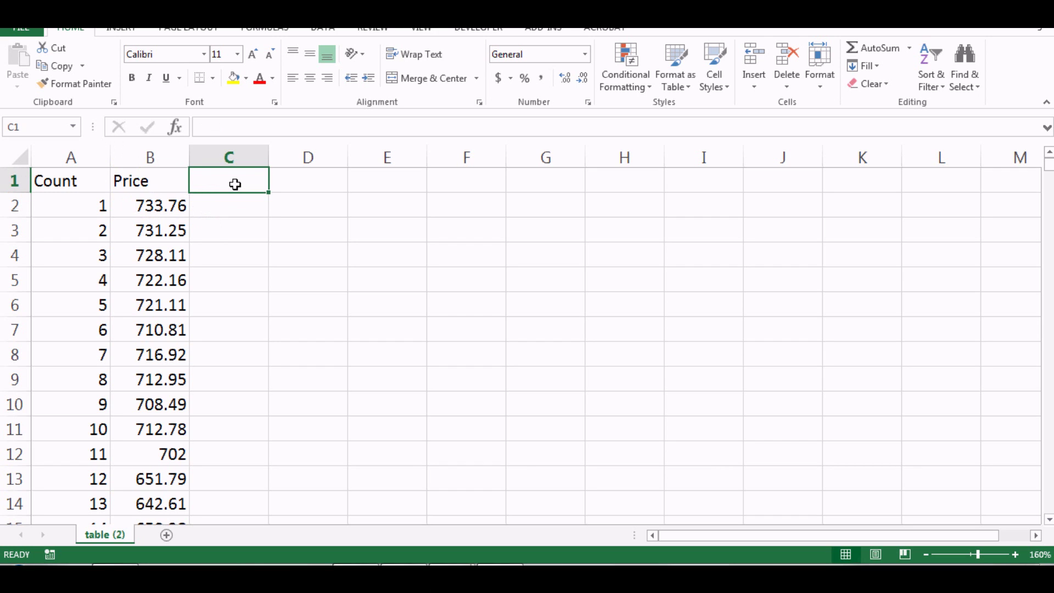
pyautogui.write('$')
pyautogui.press('BackSpace')
pyautogui.write('%')
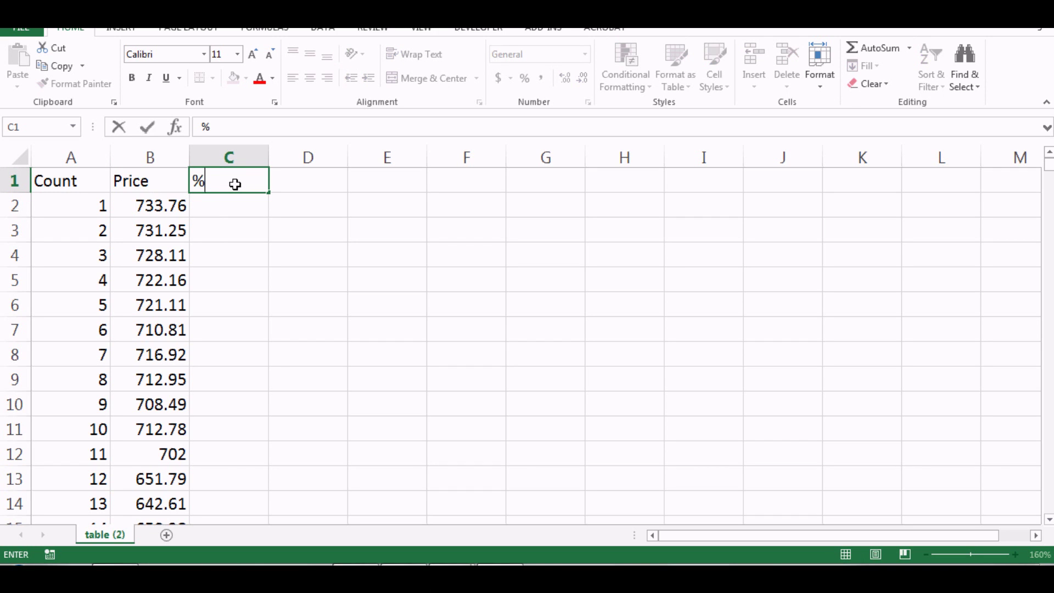
pyautogui.write(' change')
pyautogui.press('Return')
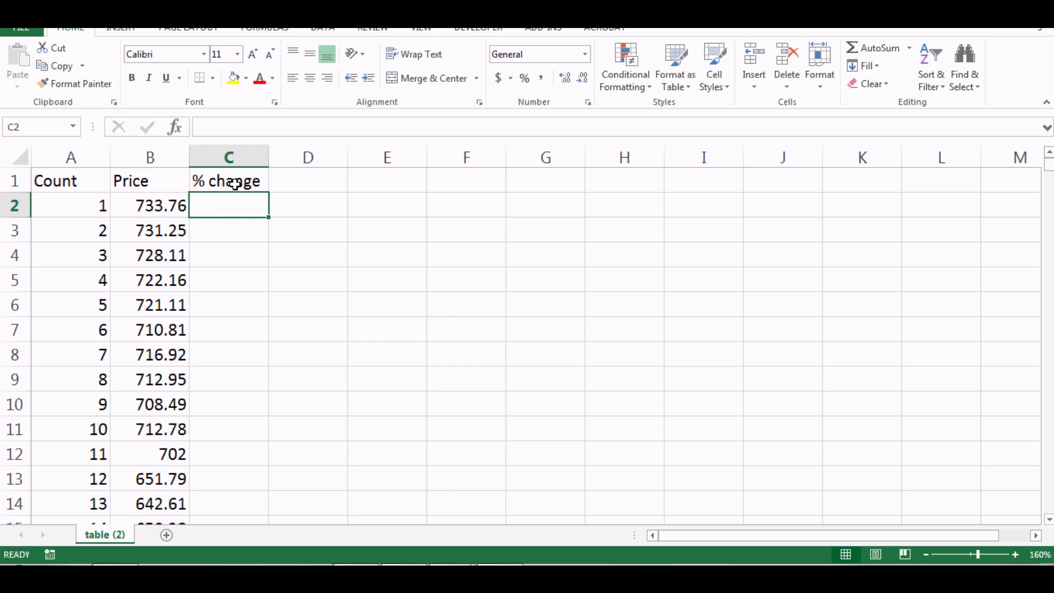
# Enter the formula =(B2-B3)*100/B3 in C2 and fill it down to the last price row.
pyautogui.write('=')
pyautogui.click(162, 207)
pyautogui.write('-')
pyautogui.click(163, 229)
pyautogui.write(')')
pyautogui.click(200, 205)
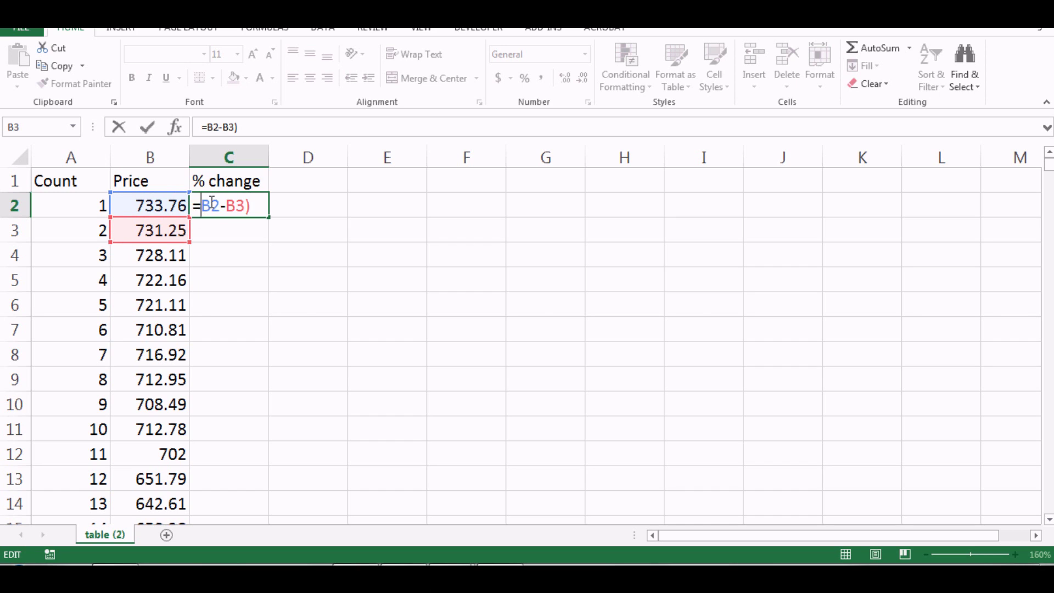
pyautogui.write('(')
pyautogui.click(267, 201)
pyautogui.write('*100')
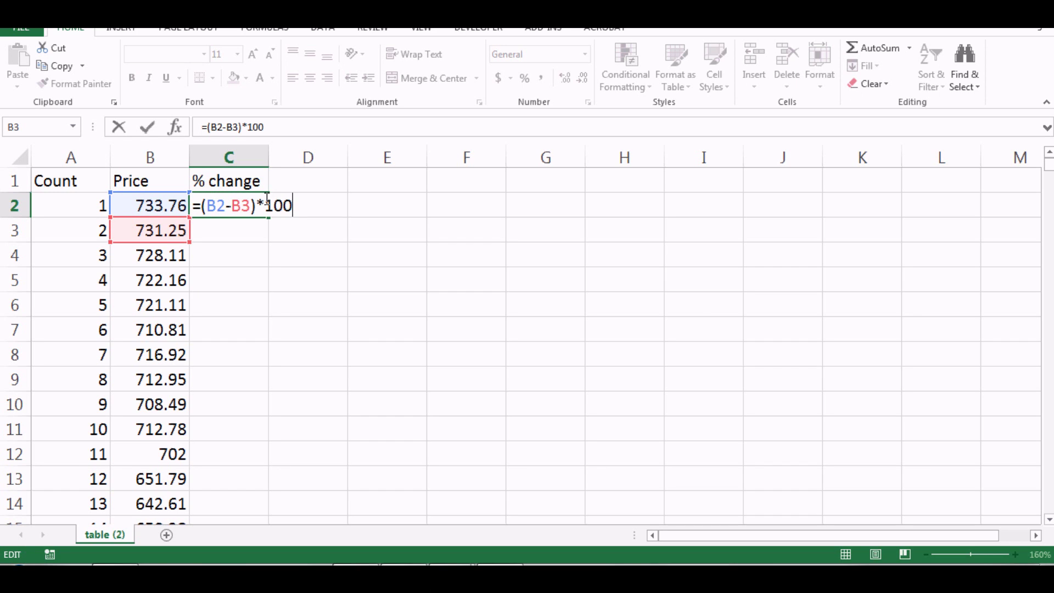
pyautogui.write('/')
pyautogui.click(161, 230)
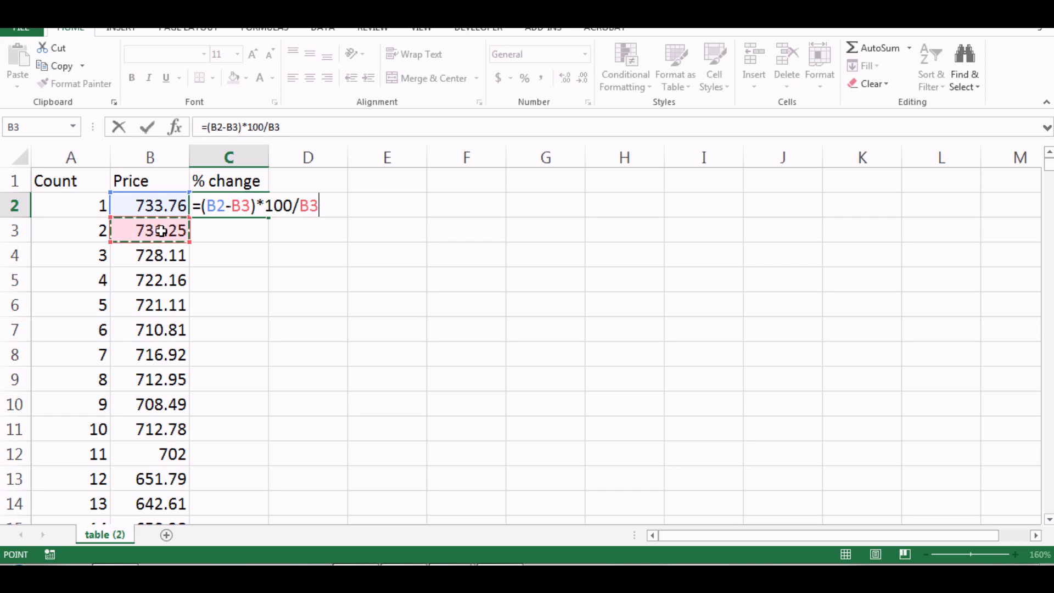
pyautogui.press('Return')
pyautogui.click(242, 206)
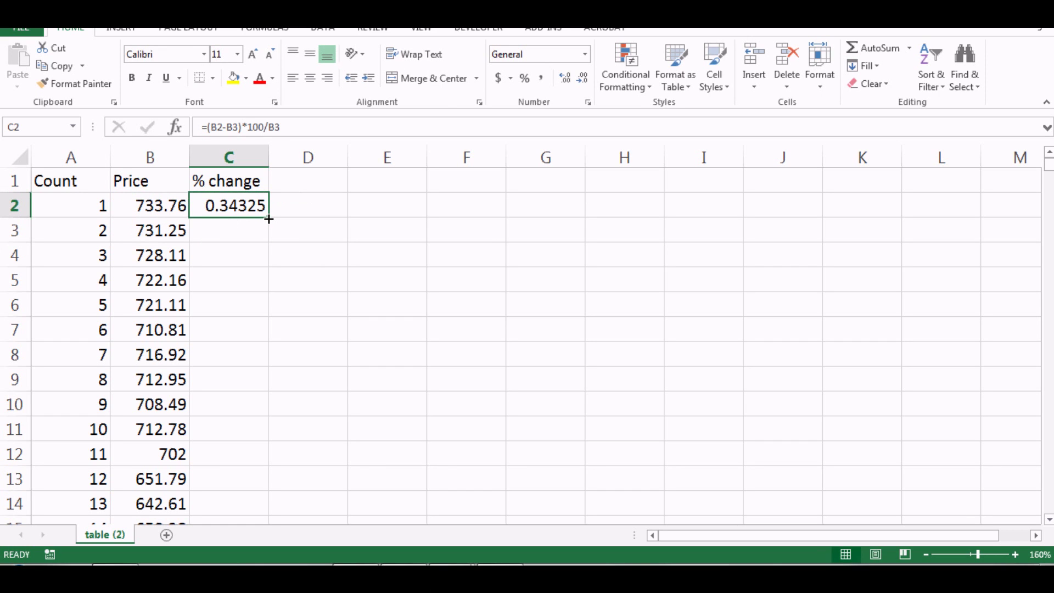
pyautogui.doubleClick(269, 218)
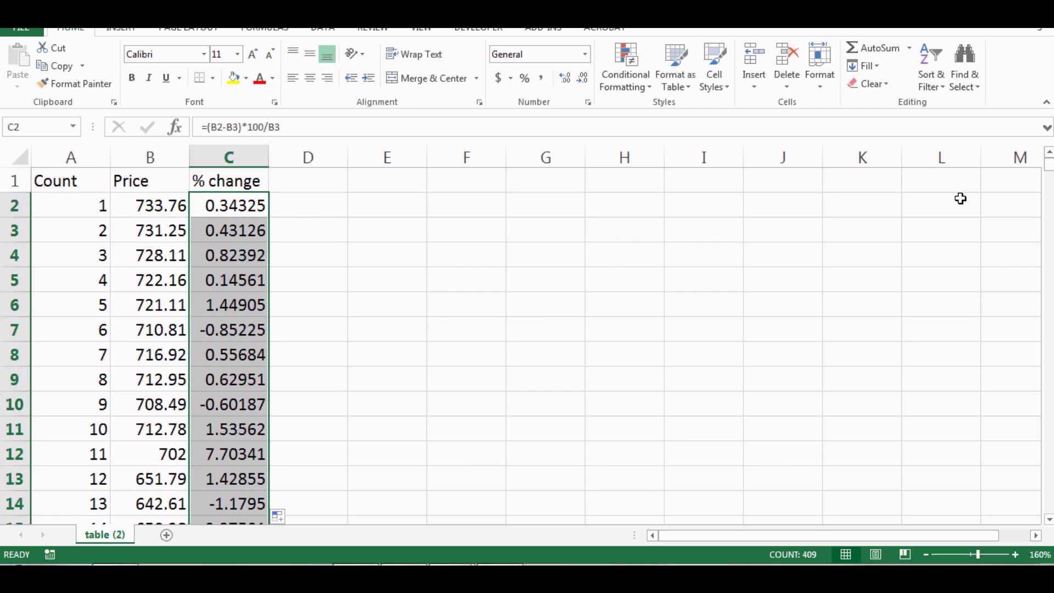
# Examine which cells the last % change formula in C410 refers to, leaving the formula as it is.
pyautogui.moveTo(1048, 165); pyautogui.dragTo(1051, 528)
pyautogui.click(217, 503)
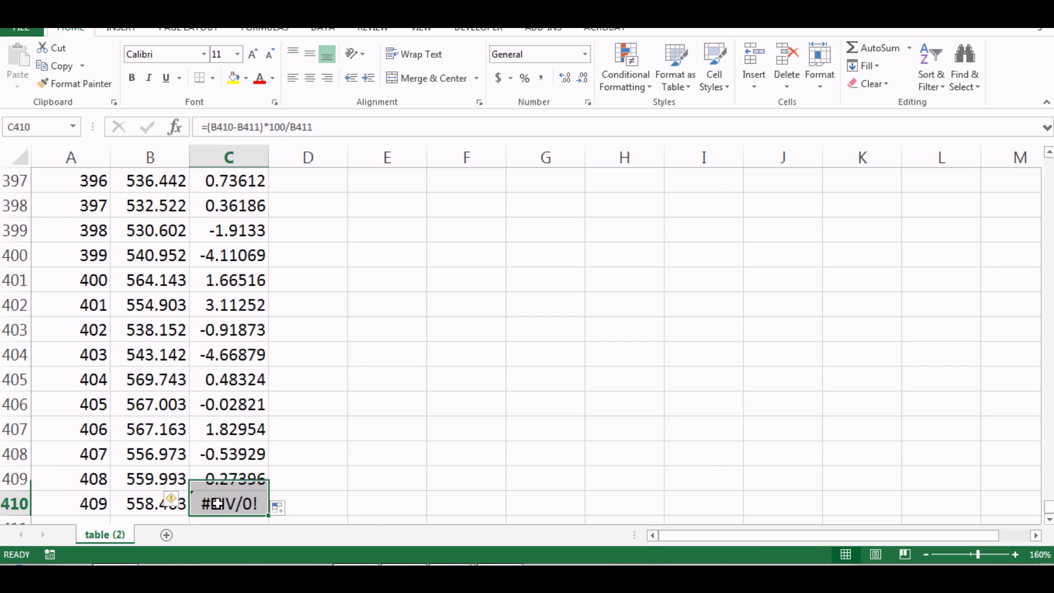
pyautogui.doubleClick(217, 503)
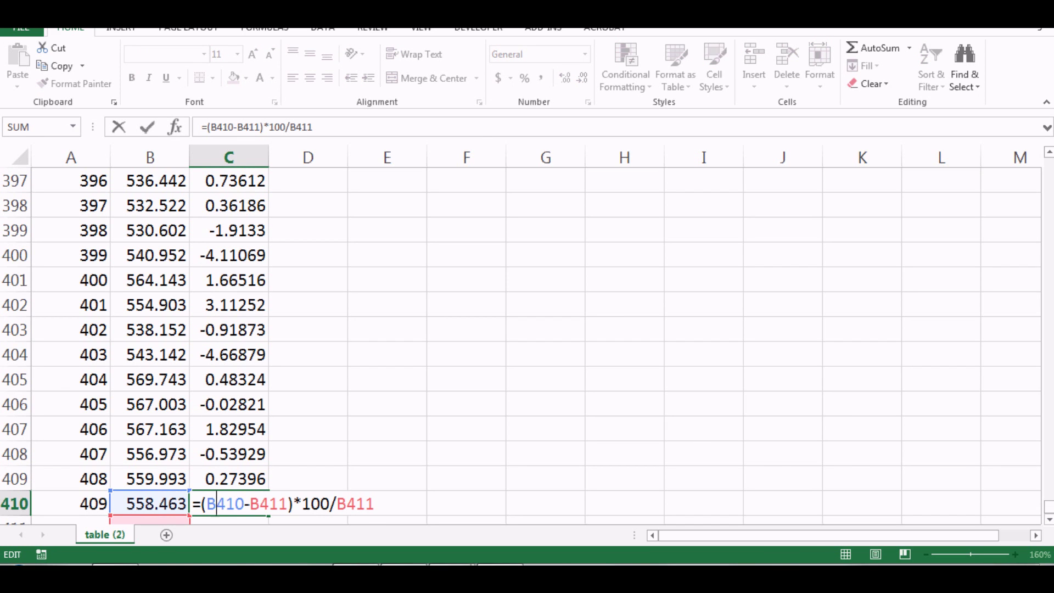
pyautogui.click(1050, 520)
pyautogui.click(1049, 519)
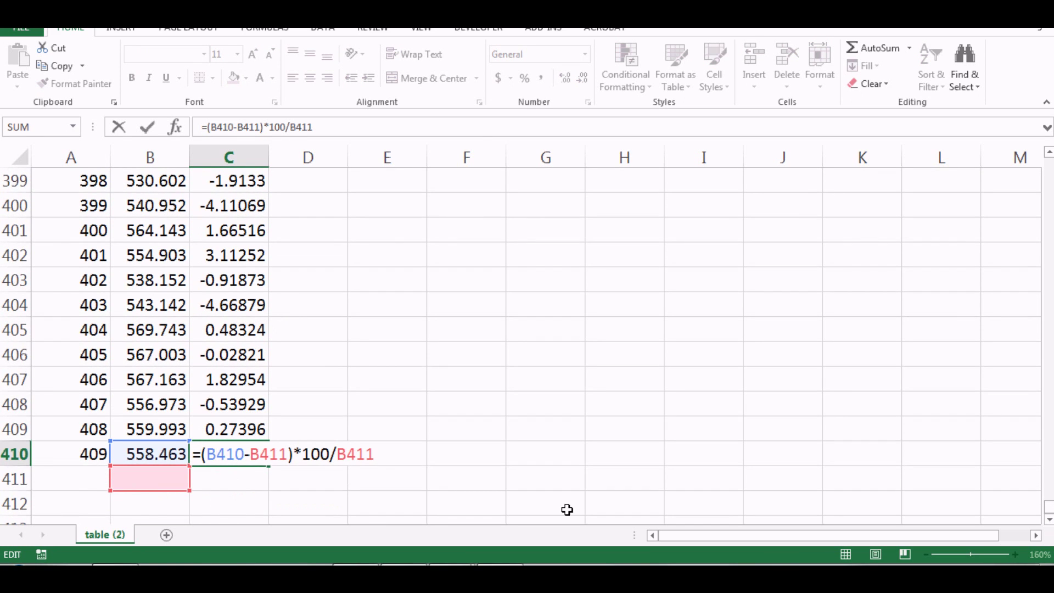
pyautogui.press('Return')
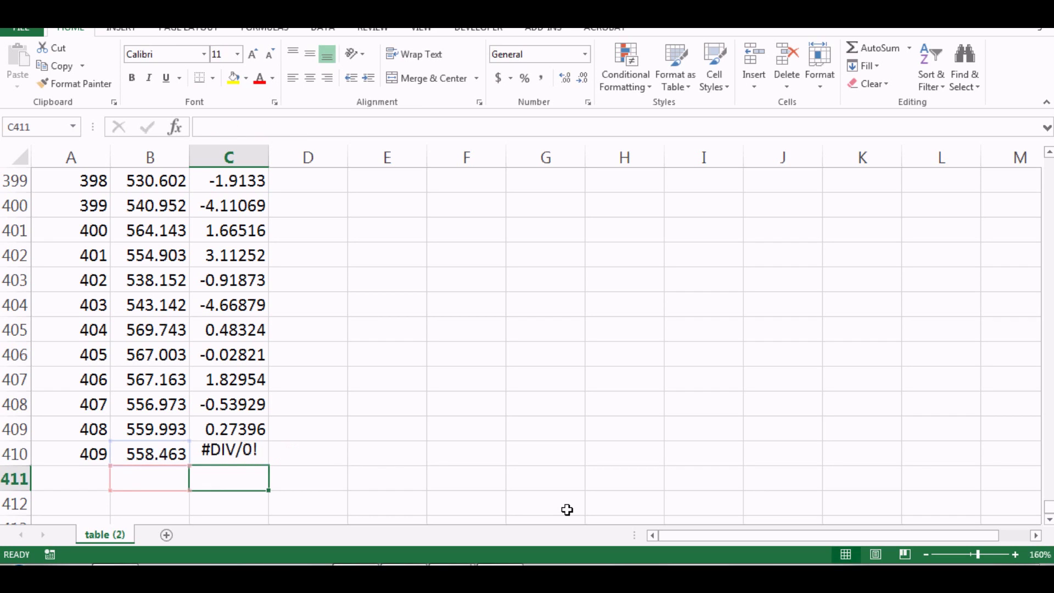
# Clear the % change formula from C410, the last price row.
pyautogui.click(232, 452)
pyautogui.press('Delete')
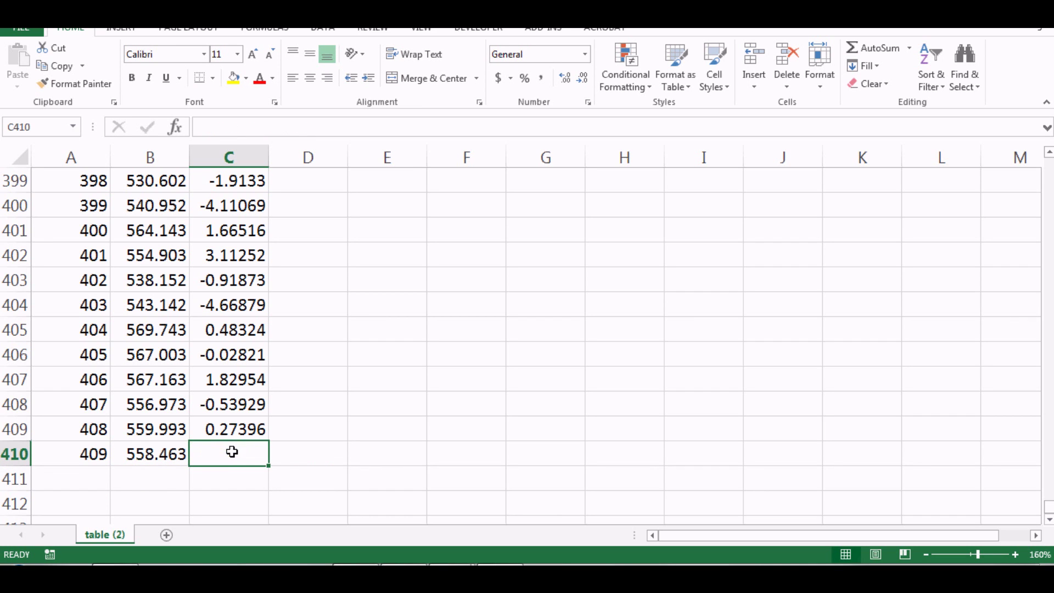
pyautogui.click(354, 442)
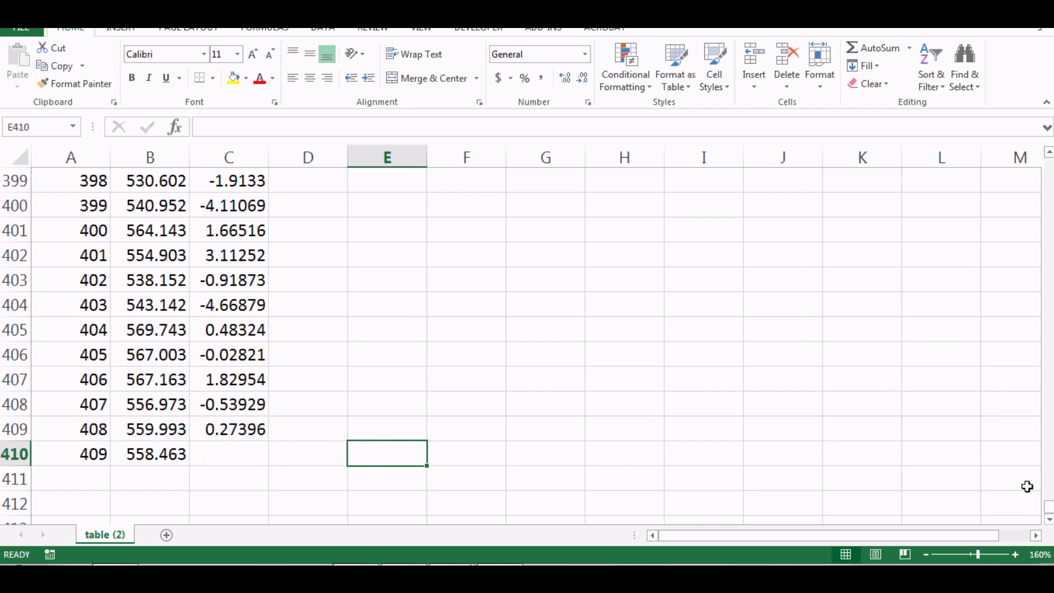
pyautogui.moveTo(1049, 508); pyautogui.dragTo(1046, 164)
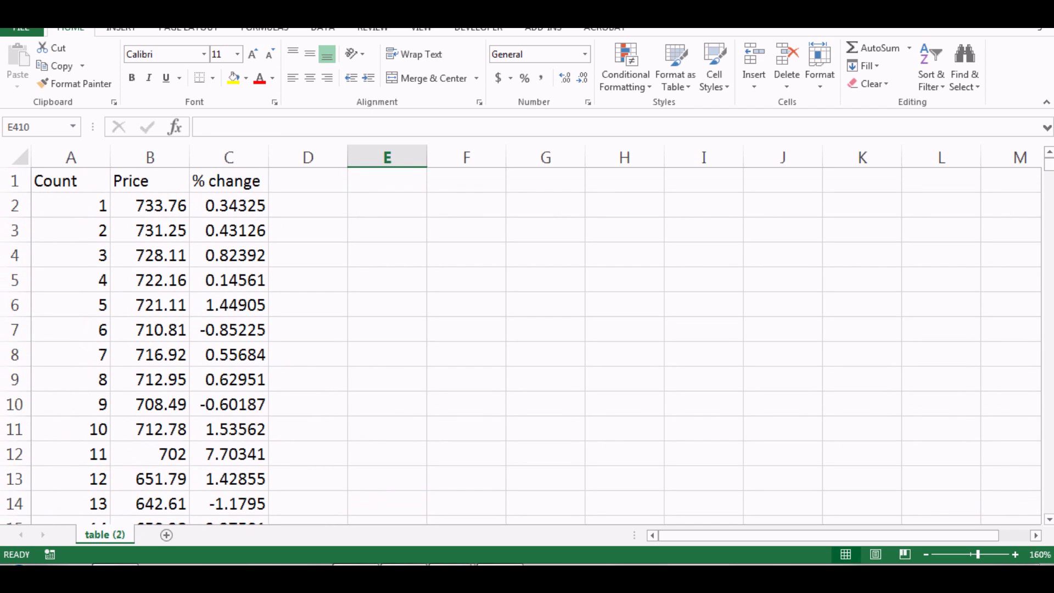
pyautogui.click(501, 228)
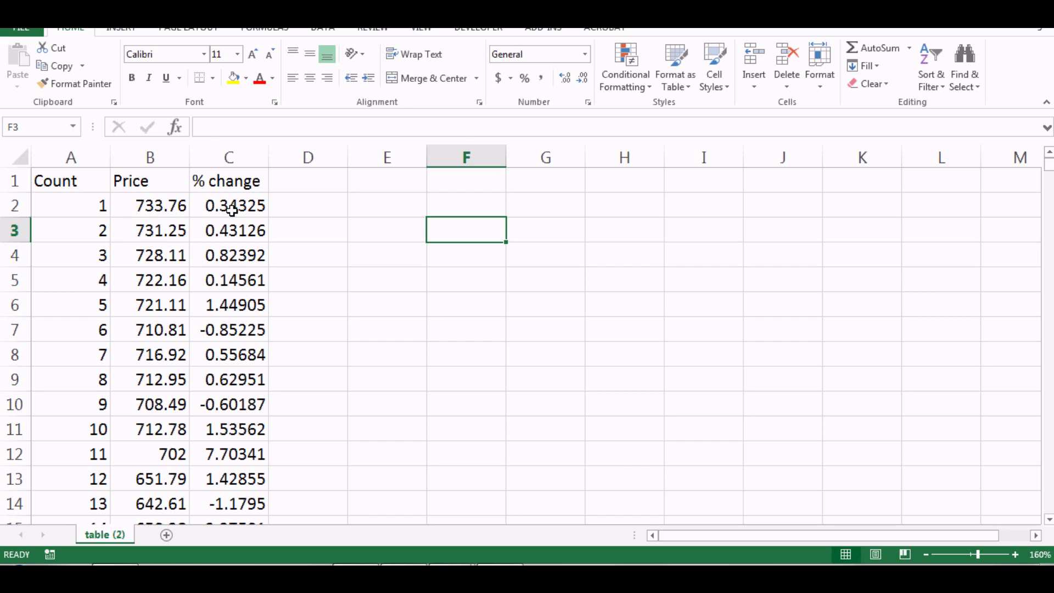
pyautogui.click(230, 206)
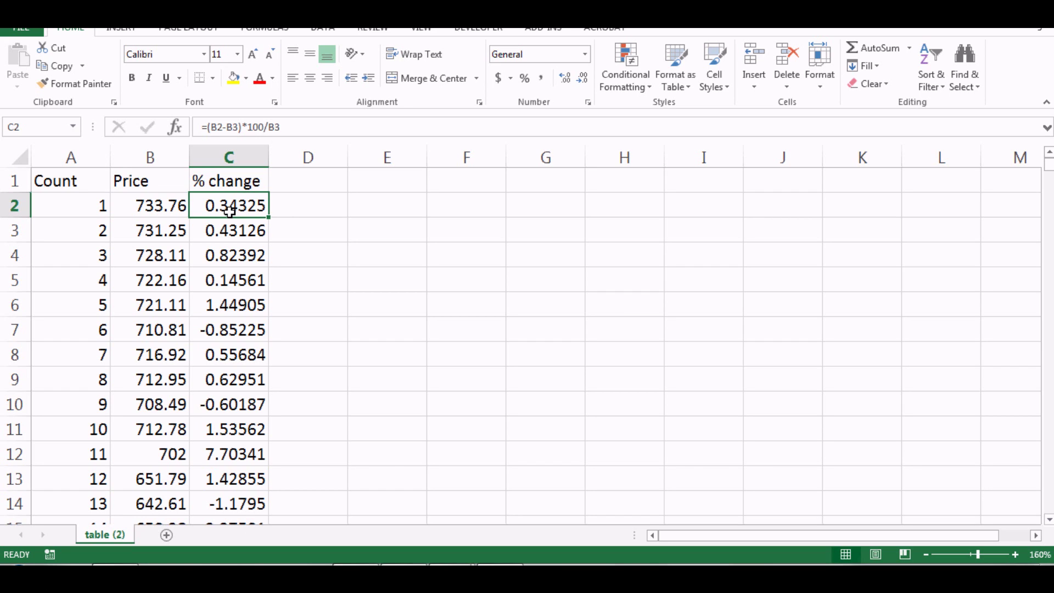
pyautogui.click(154, 202)
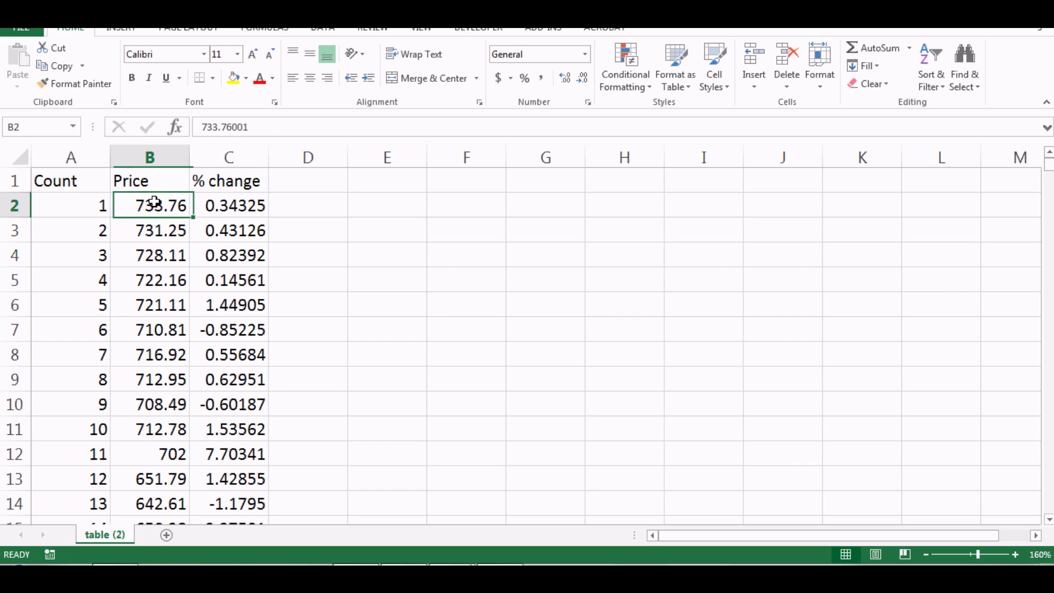
# Enter the header "% change (sort)" in cell D1.
pyautogui.click(310, 214)
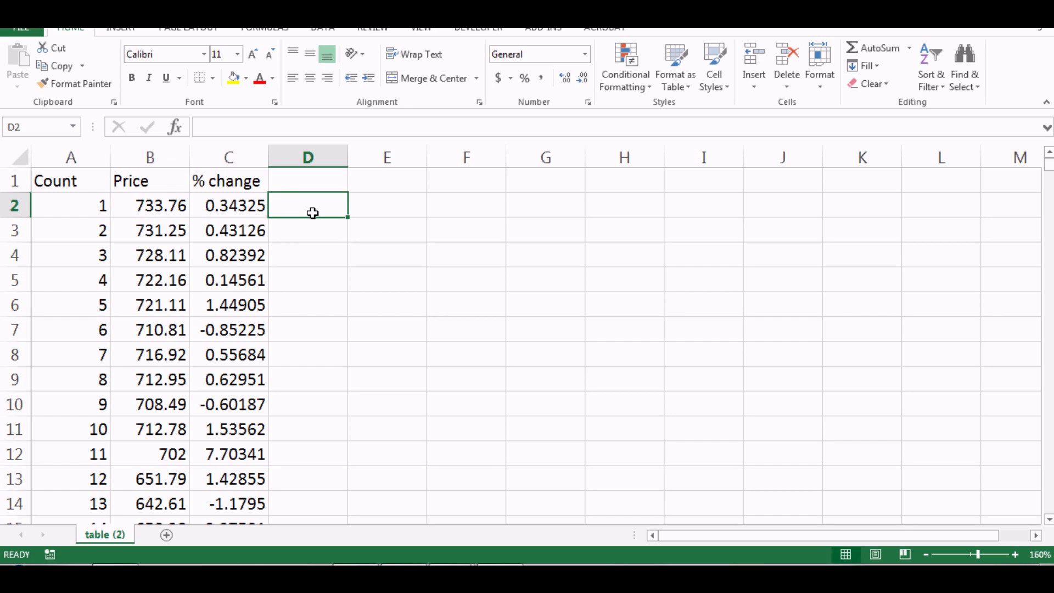
pyautogui.press('Up')
pyautogui.write('%')
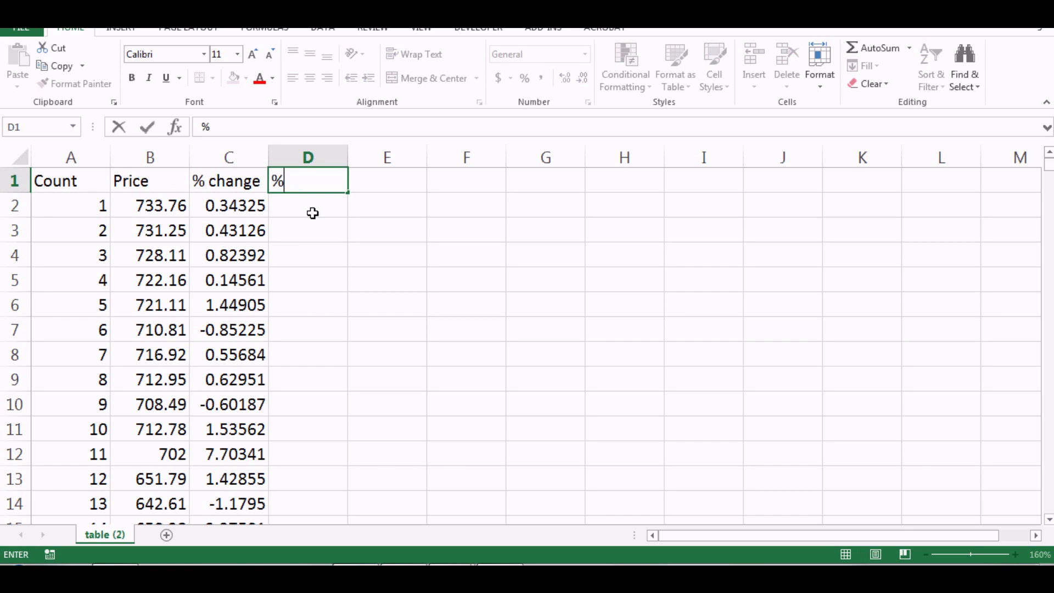
pyautogui.write(' cahnge')
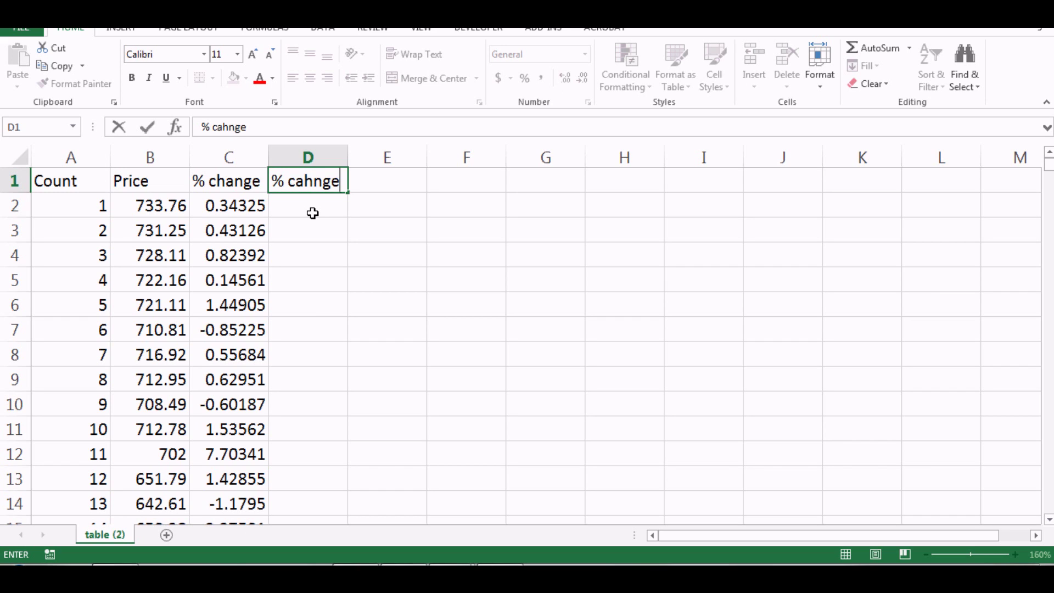
pyautogui.press('BackSpace')
pyautogui.press('BackSpace')
pyautogui.press('BackSpace')
pyautogui.press('BackSpace')
pyautogui.press('BackSpace')
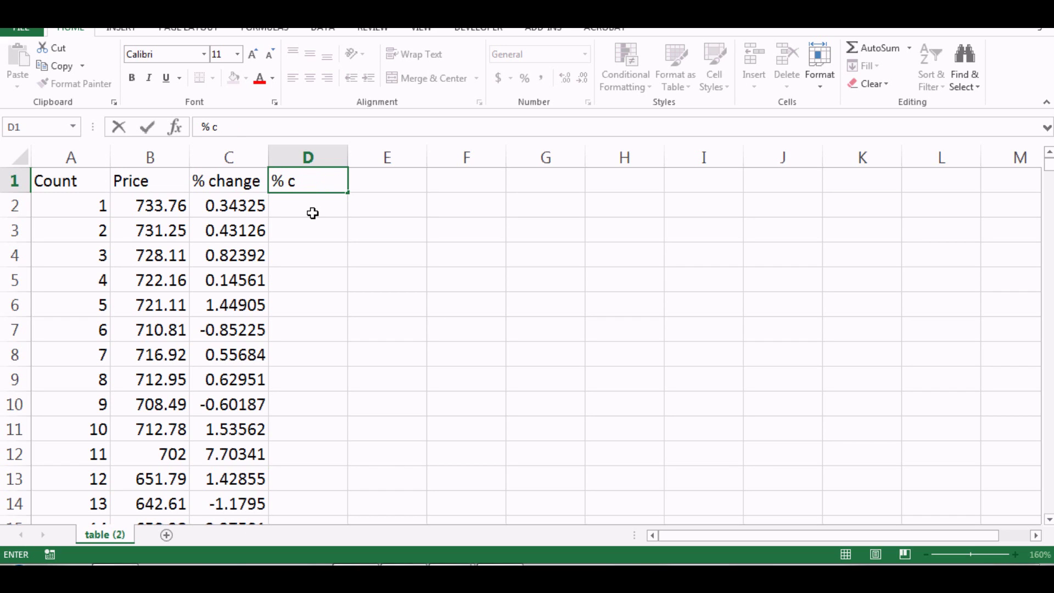
pyautogui.write('hange')
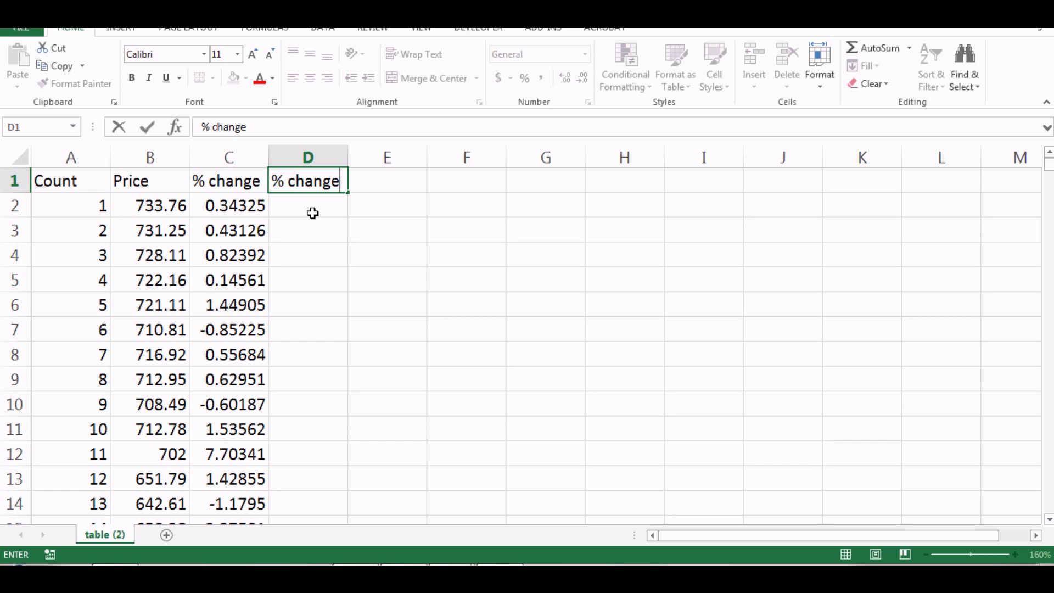
pyautogui.write(' (sort)')
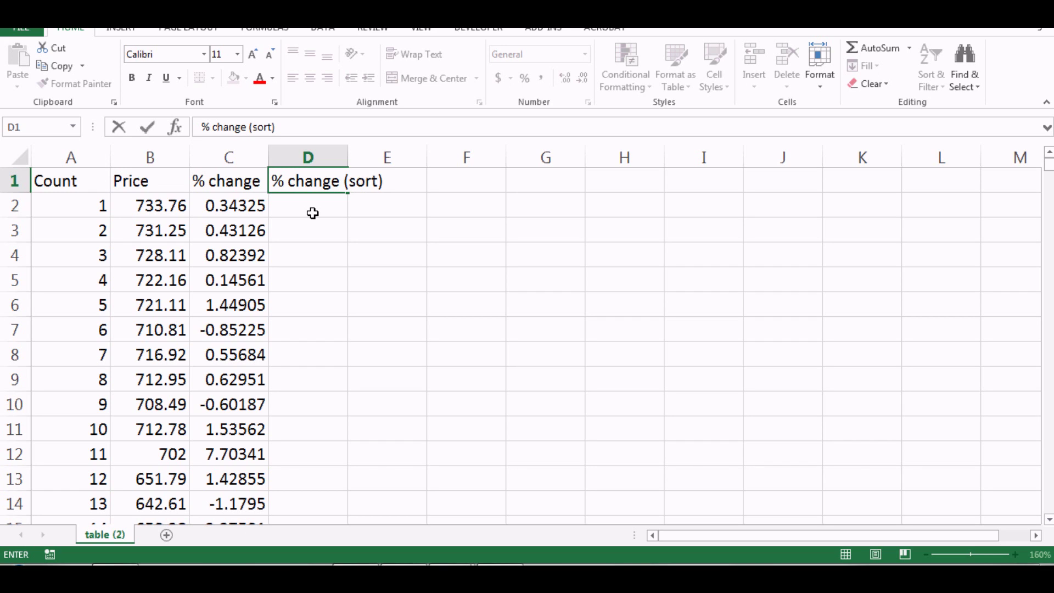
pyautogui.press('Return')
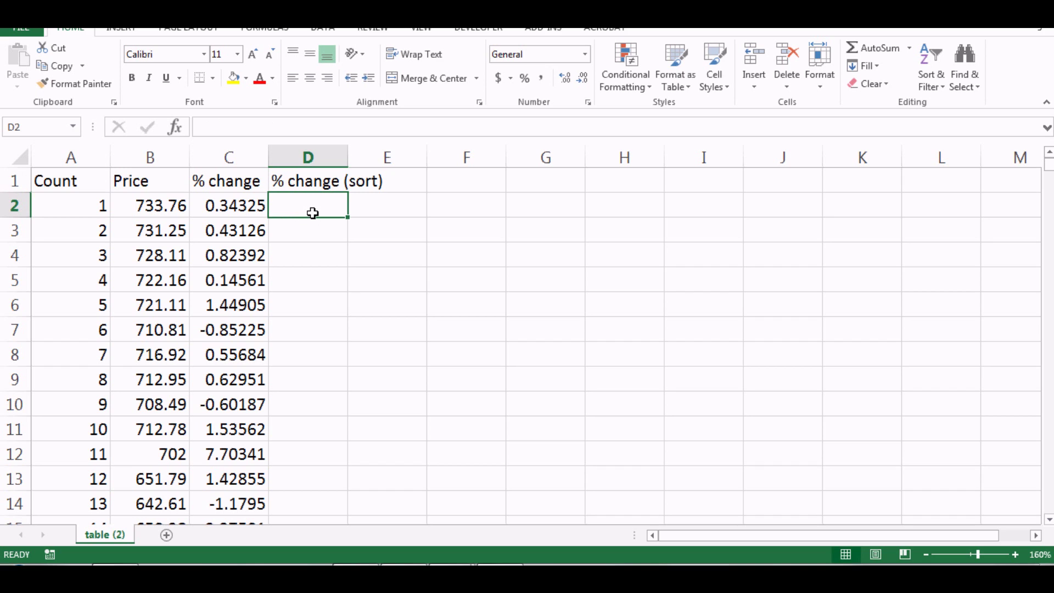
# Enter the formula =SMALL(C:C,A2) in D2 and fill it down to D4.
pyautogui.write('=small(')
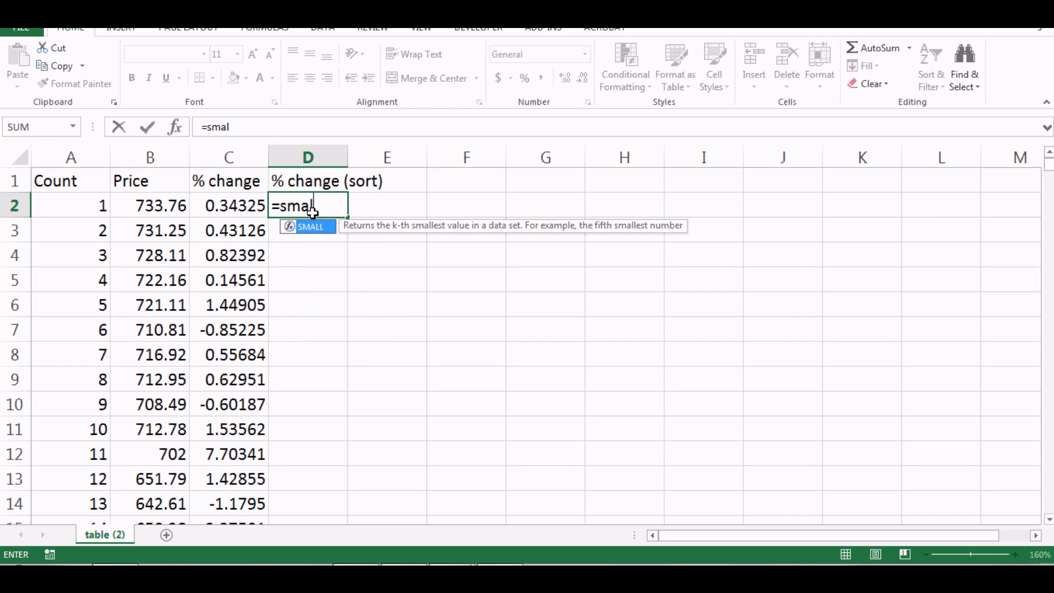
pyautogui.click(236, 158)
pyautogui.write(',')
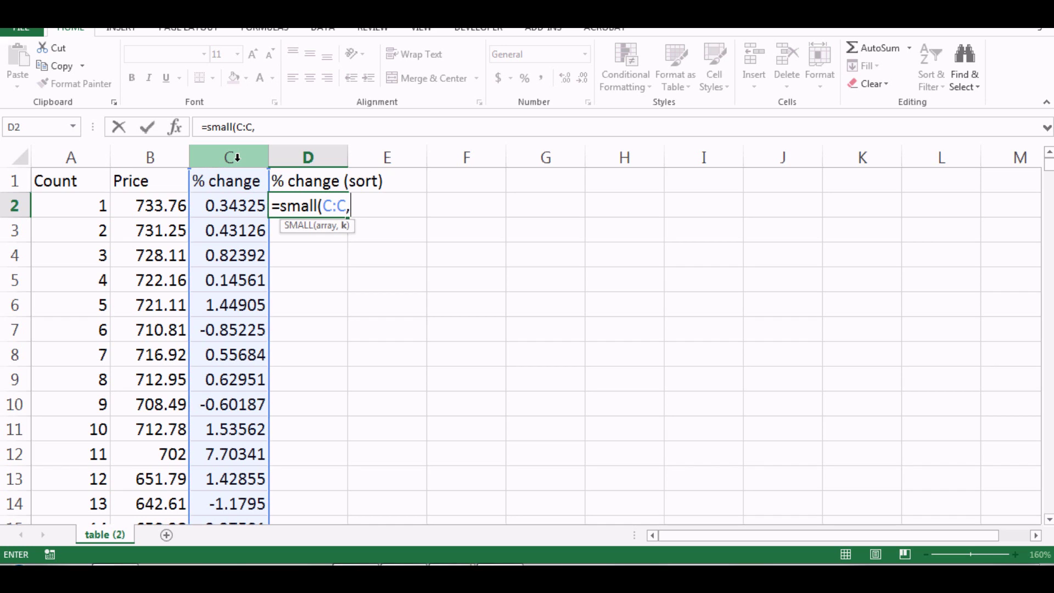
pyautogui.click(96, 205)
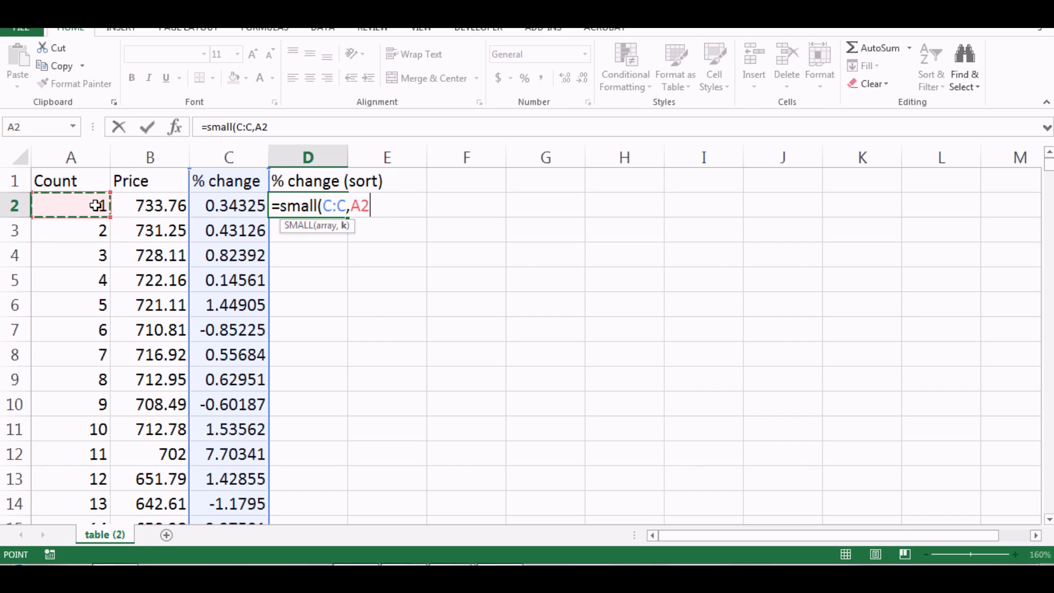
pyautogui.press('Return')
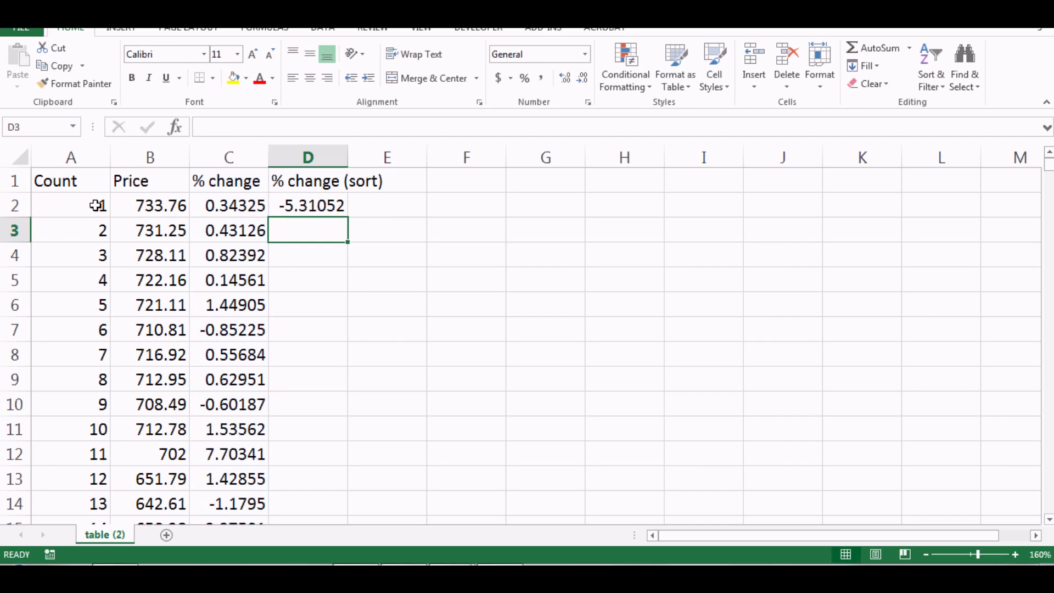
pyautogui.click(337, 204)
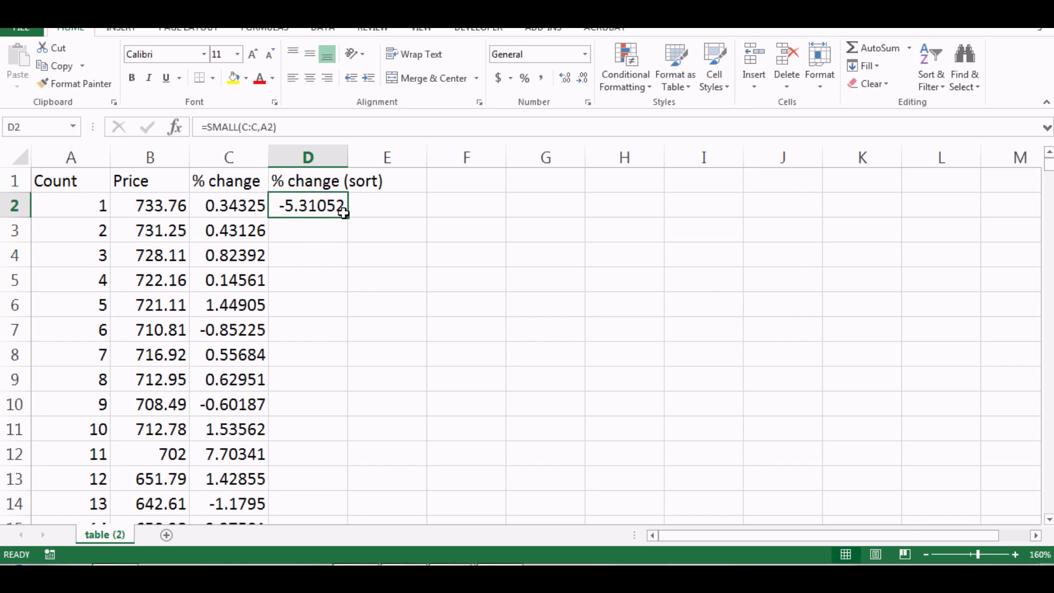
pyautogui.moveTo(349, 219); pyautogui.dragTo(348, 267)
# Check the cell references of the SMALL formula in D4, and fill it down to the last price row.
pyautogui.click(316, 256)
pyautogui.doubleClick(317, 257)
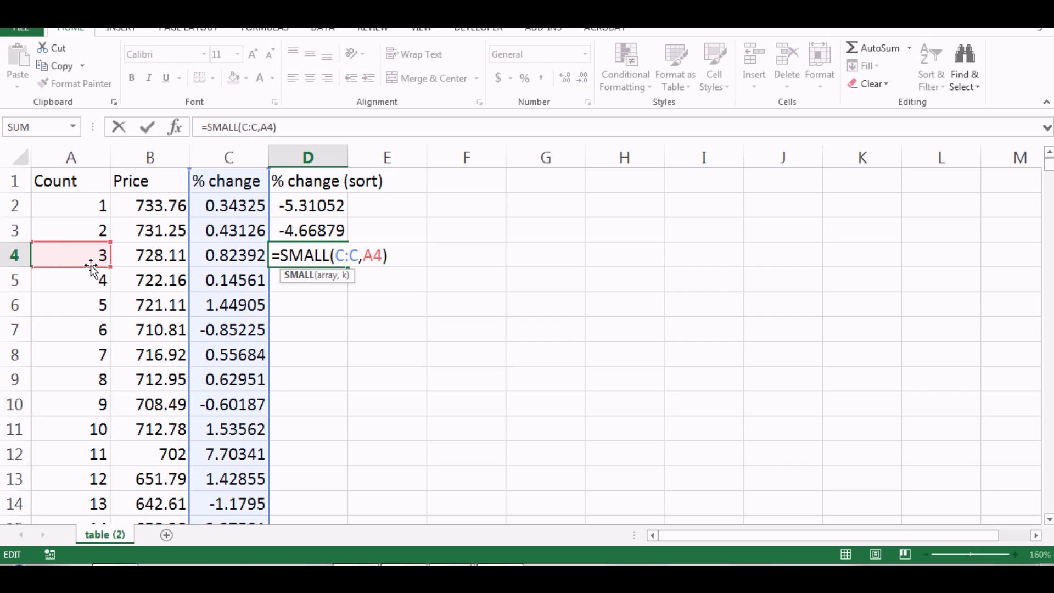
pyautogui.press('Return')
pyautogui.click(319, 250)
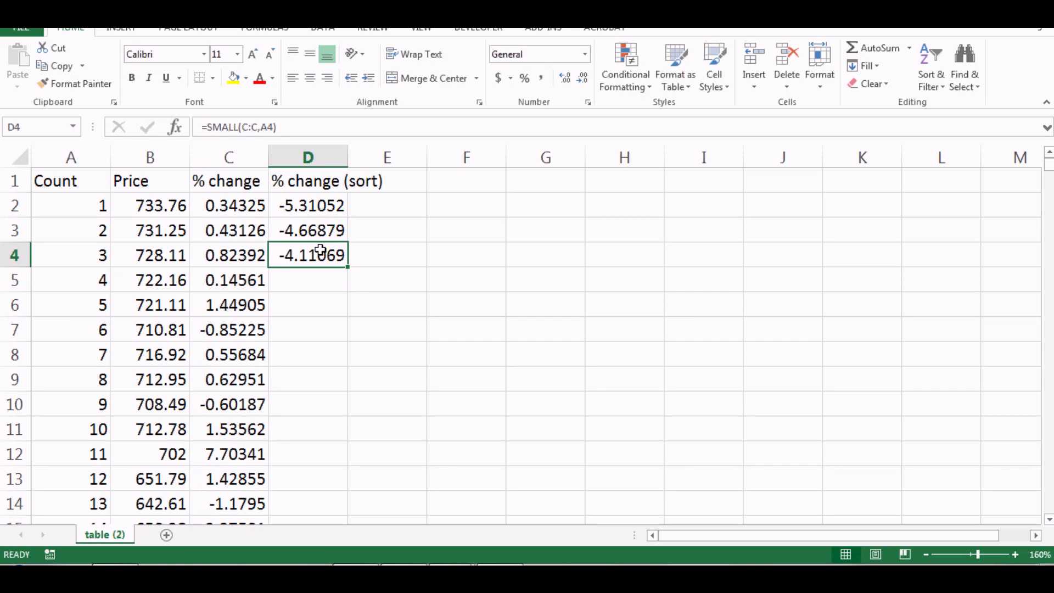
pyautogui.doubleClick(349, 268)
pyautogui.click(436, 262)
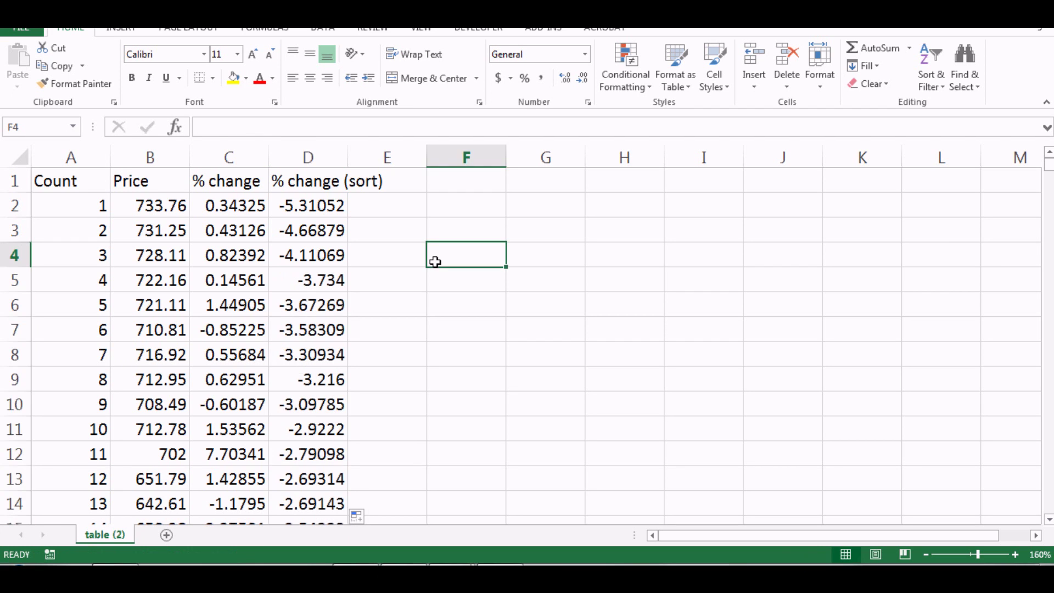
# Clear the SMALL formula from D410 and dismiss the Facebook notification.
pyautogui.moveTo(1051, 174); pyautogui.dragTo(1052, 532)
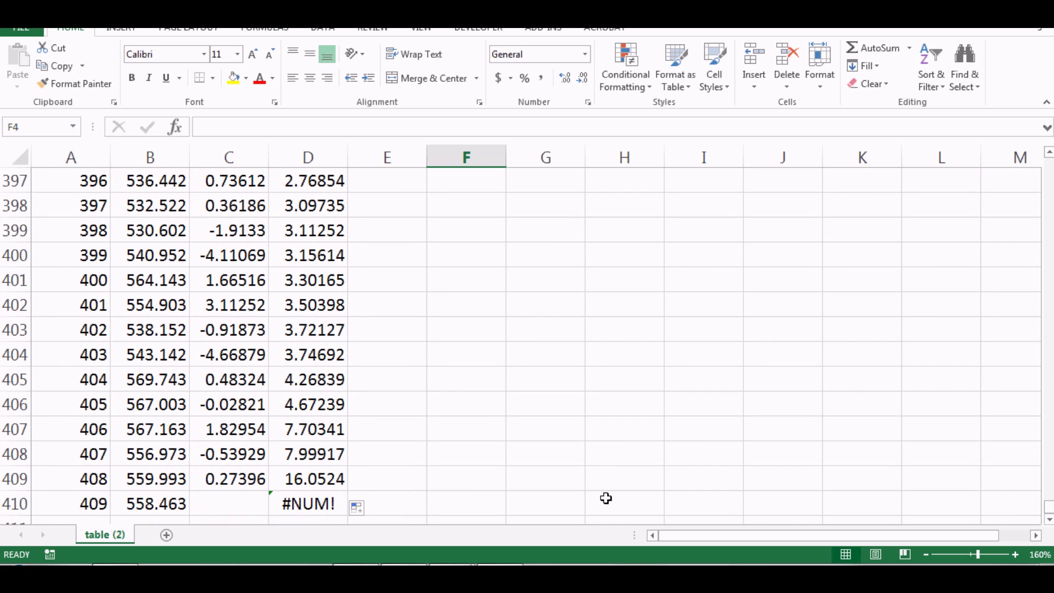
pyautogui.click(305, 507)
pyautogui.press('Delete')
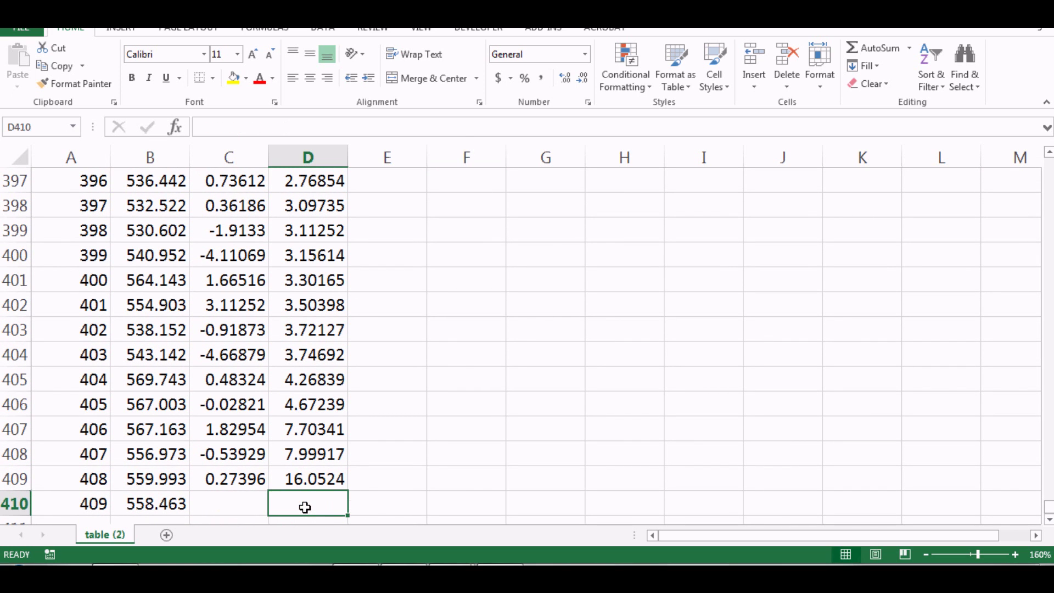
pyautogui.click(305, 479)
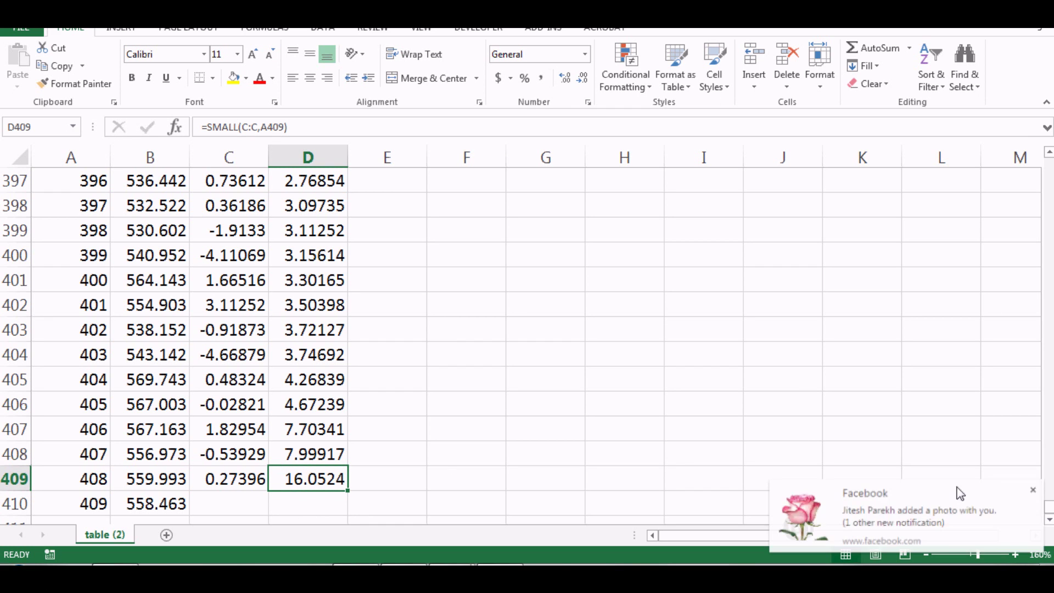
pyautogui.click(1037, 489)
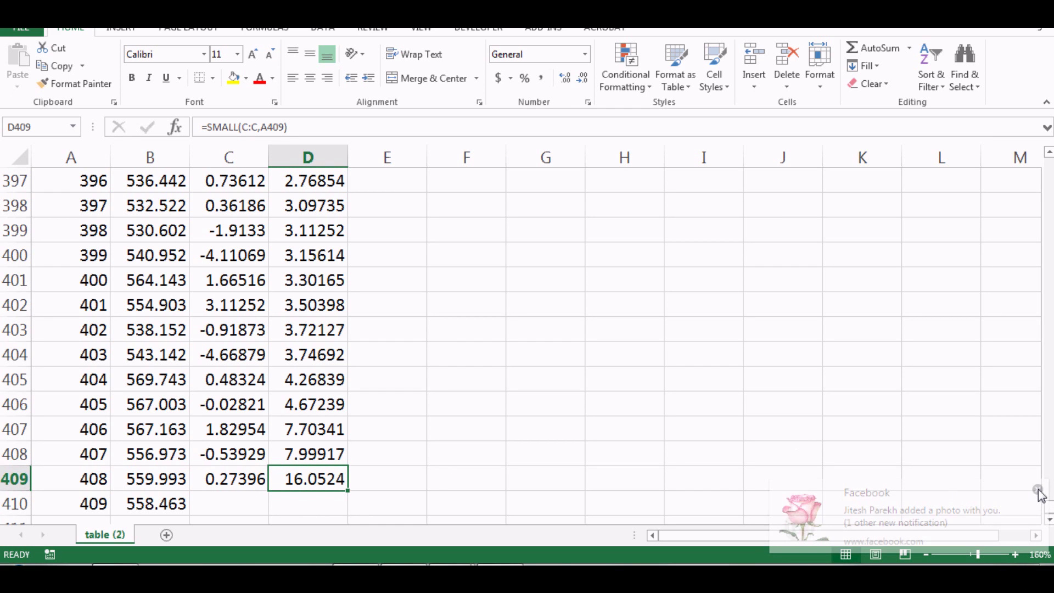
# Widen column D so the full "% change (sort)" header fits.
pyautogui.moveTo(1047, 511); pyautogui.dragTo(1047, 164)
pyautogui.click(290, 206)
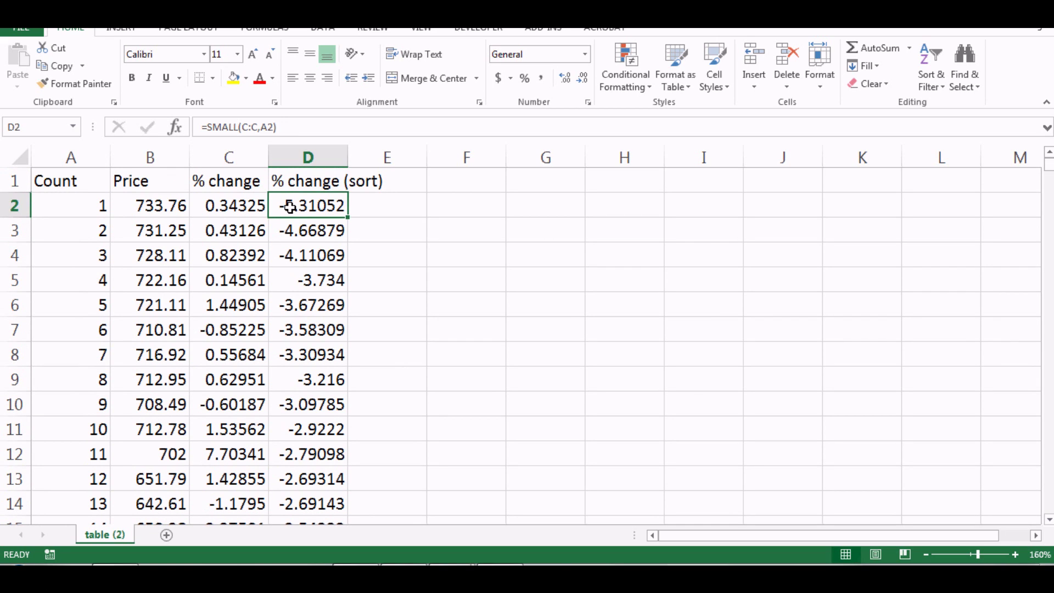
pyautogui.click(395, 211)
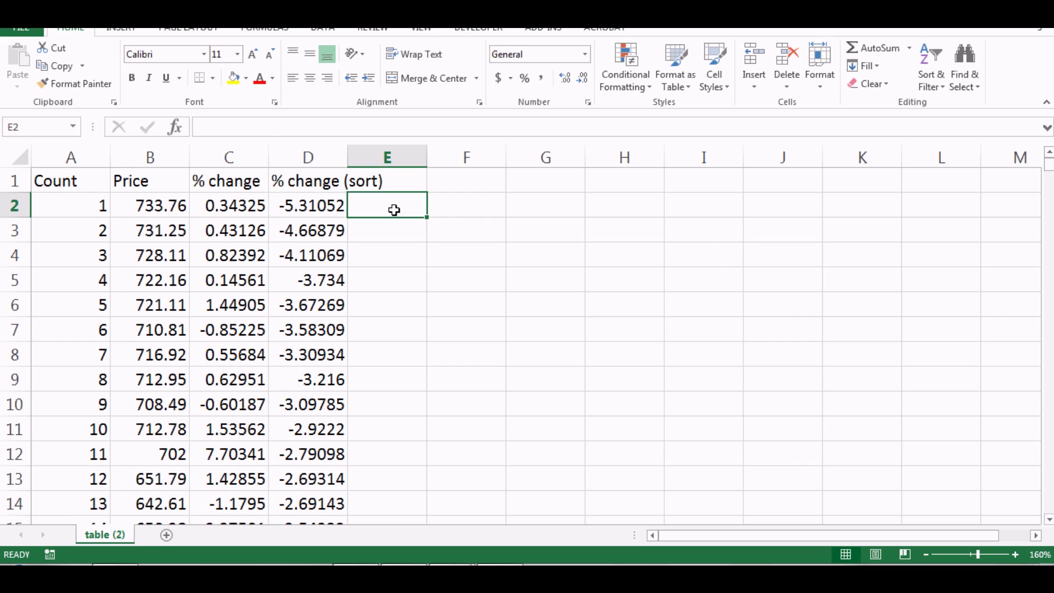
pyautogui.moveTo(348, 159); pyautogui.dragTo(396, 159)
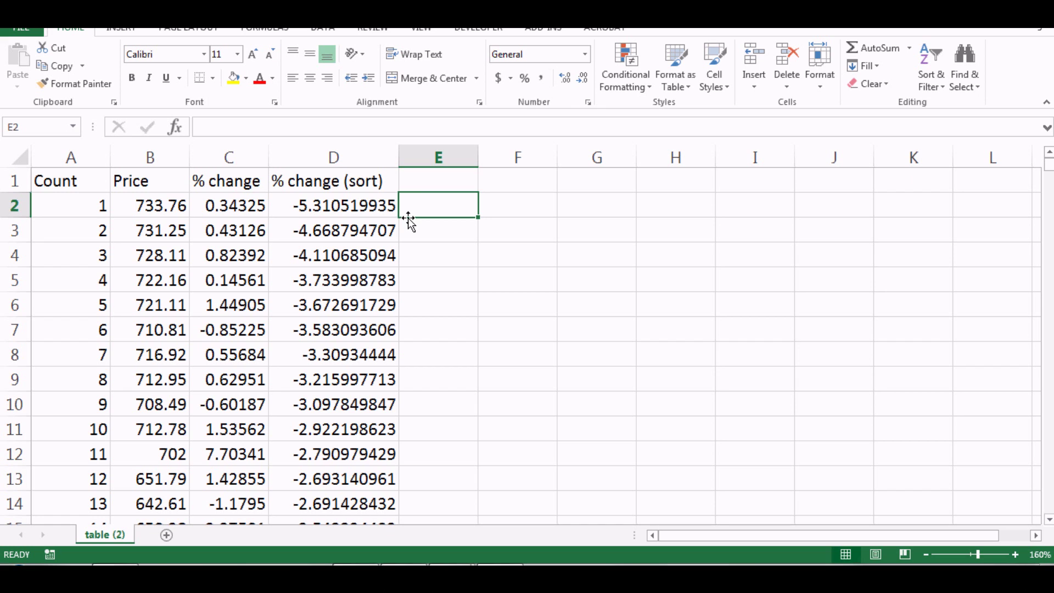
# Delete the count number from A410, the last price row.
pyautogui.moveTo(1049, 165); pyautogui.dragTo(1045, 545)
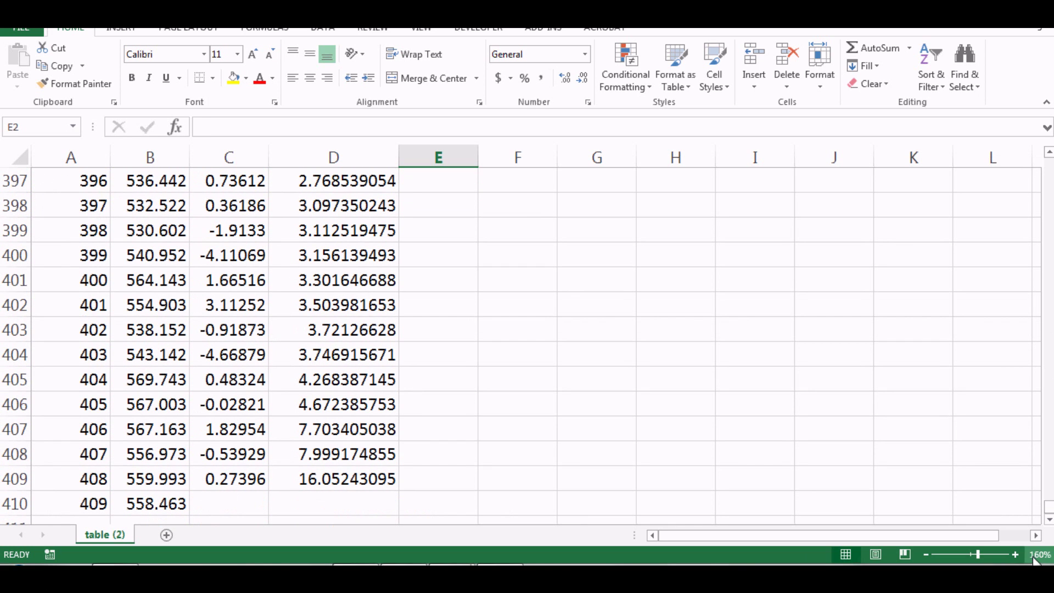
pyautogui.click(96, 503)
pyautogui.press('Delete')
pyautogui.moveTo(77, 477); pyautogui.dragTo(330, 477)
pyautogui.click(693, 405)
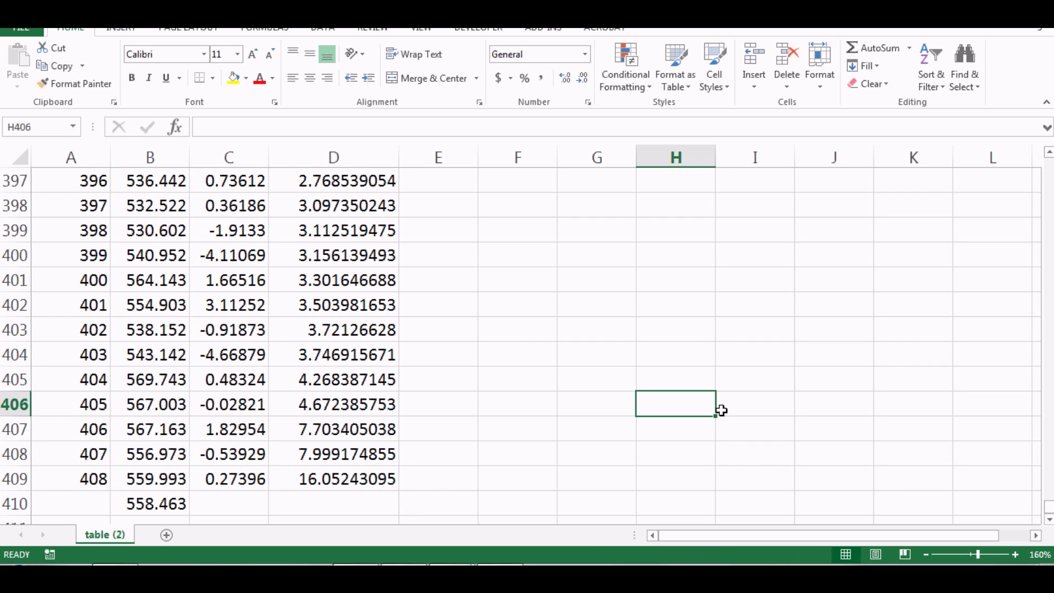
# Enter the formula =1/408 in E2 beside the first sorted % change.
pyautogui.moveTo(1049, 508); pyautogui.dragTo(1049, 164)
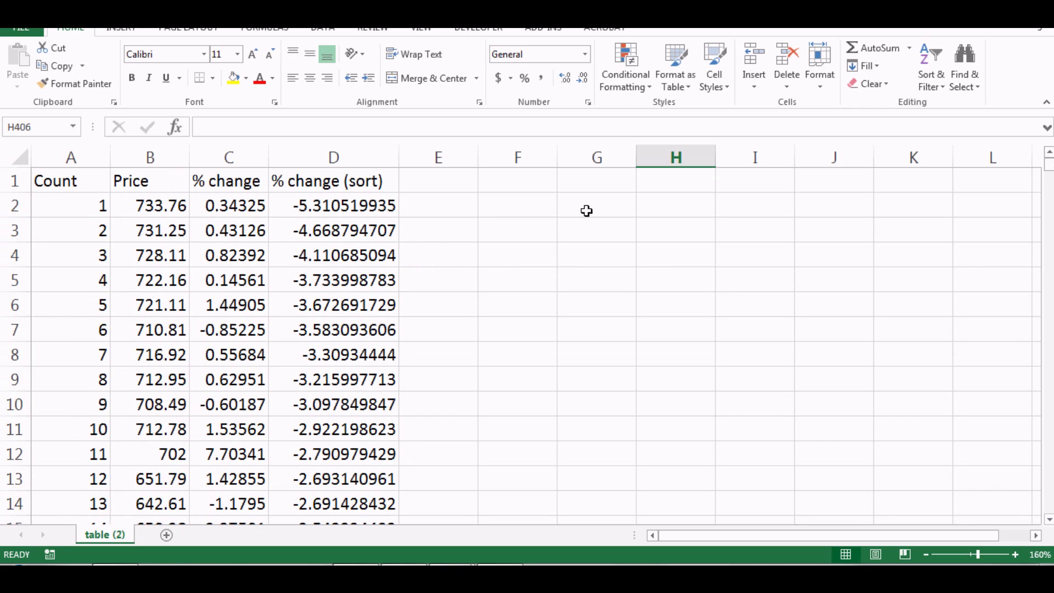
pyautogui.click(372, 206)
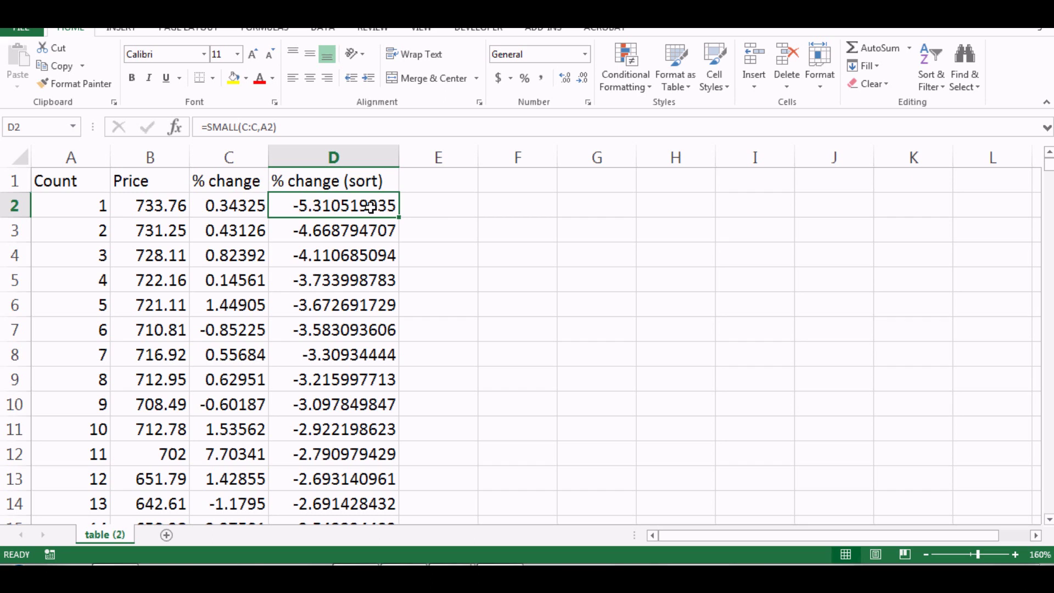
pyautogui.click(431, 208)
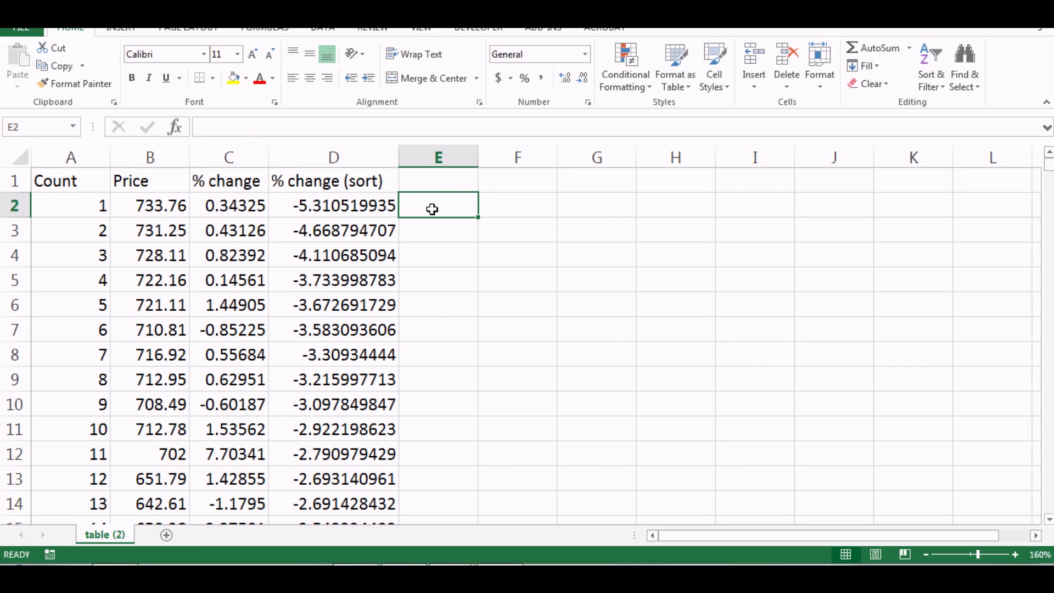
pyautogui.write('=1/40')
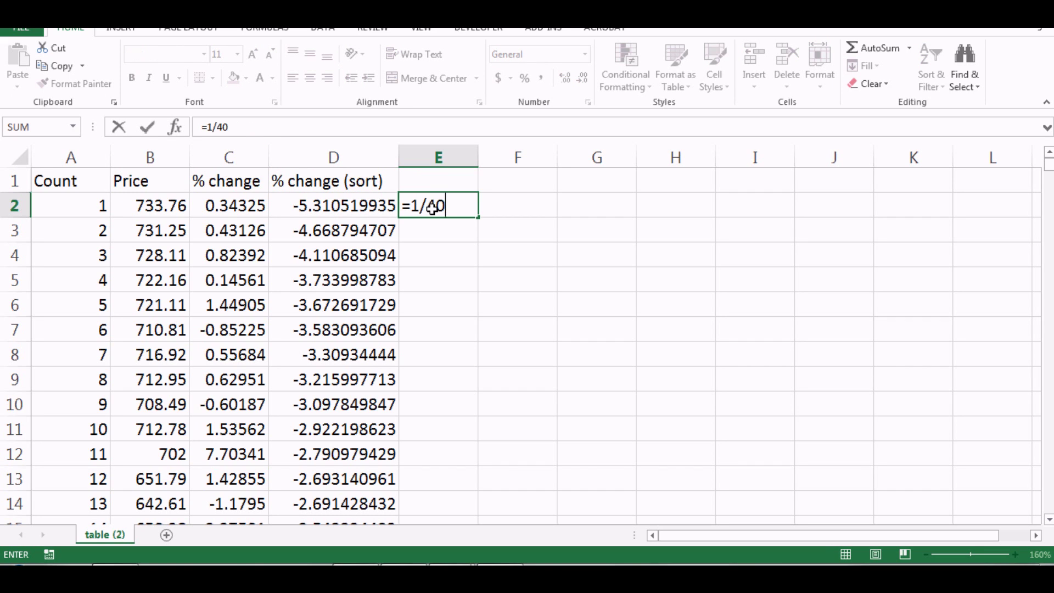
pyautogui.write('8')
pyautogui.press('Return')
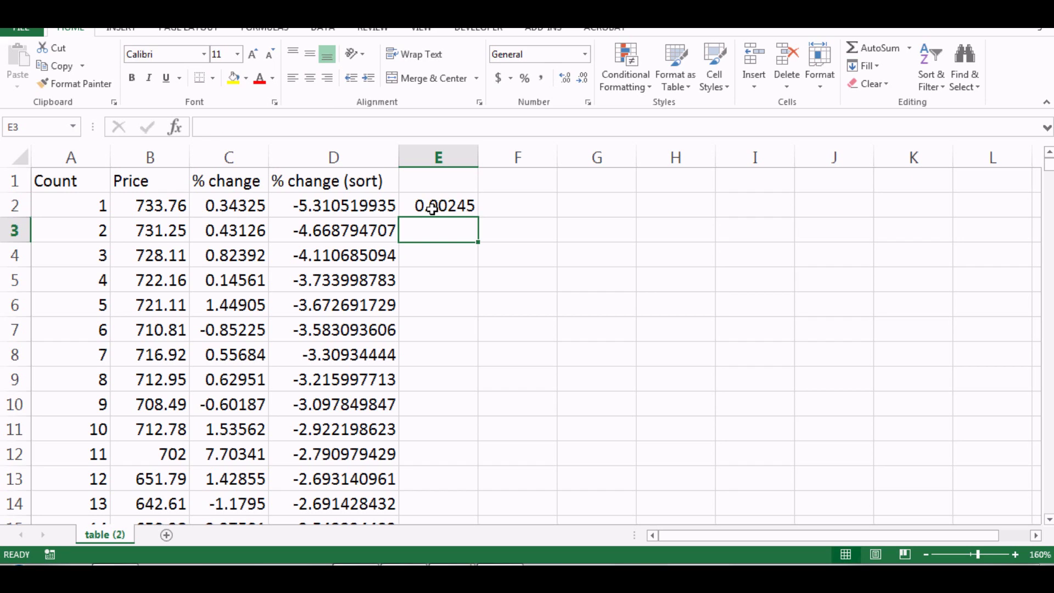
# Replace the formula in E2 with =A2/408 so it refers to the count cell.
pyautogui.click(433, 207)
pyautogui.write('=')
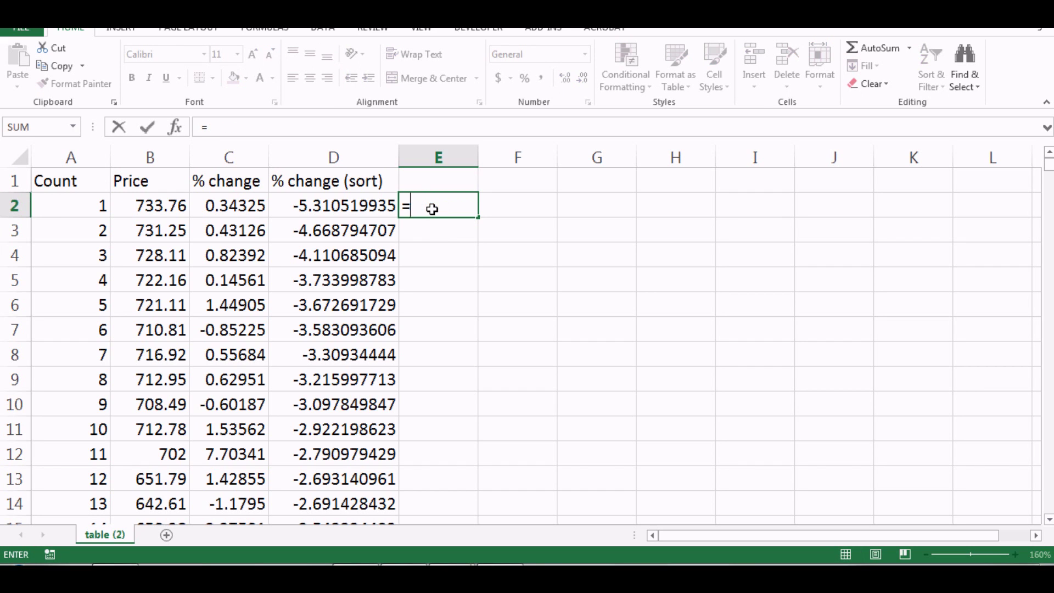
pyautogui.click(88, 197)
pyautogui.write('/408')
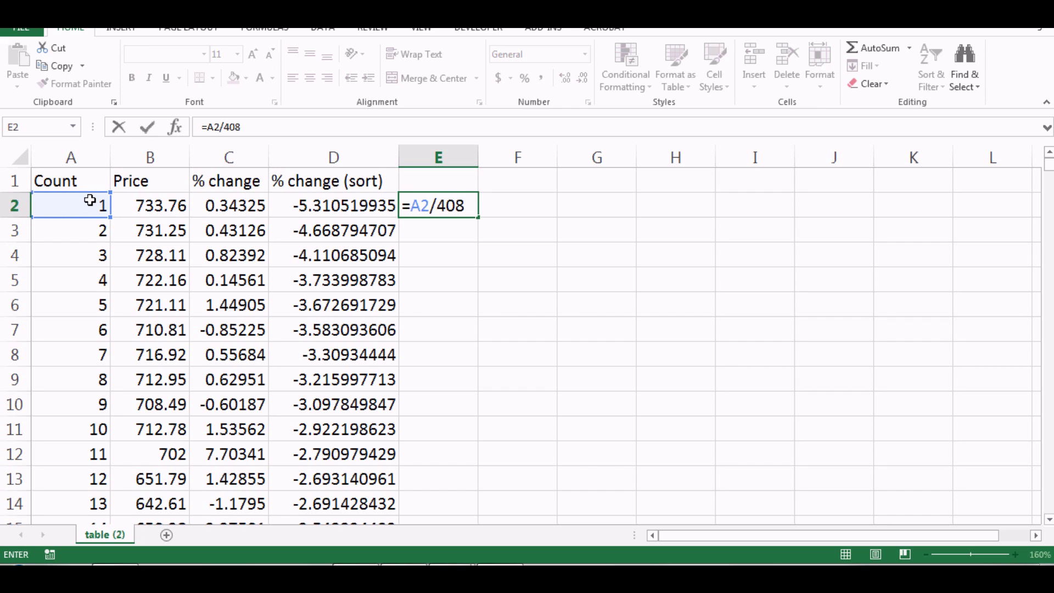
pyautogui.press('Return')
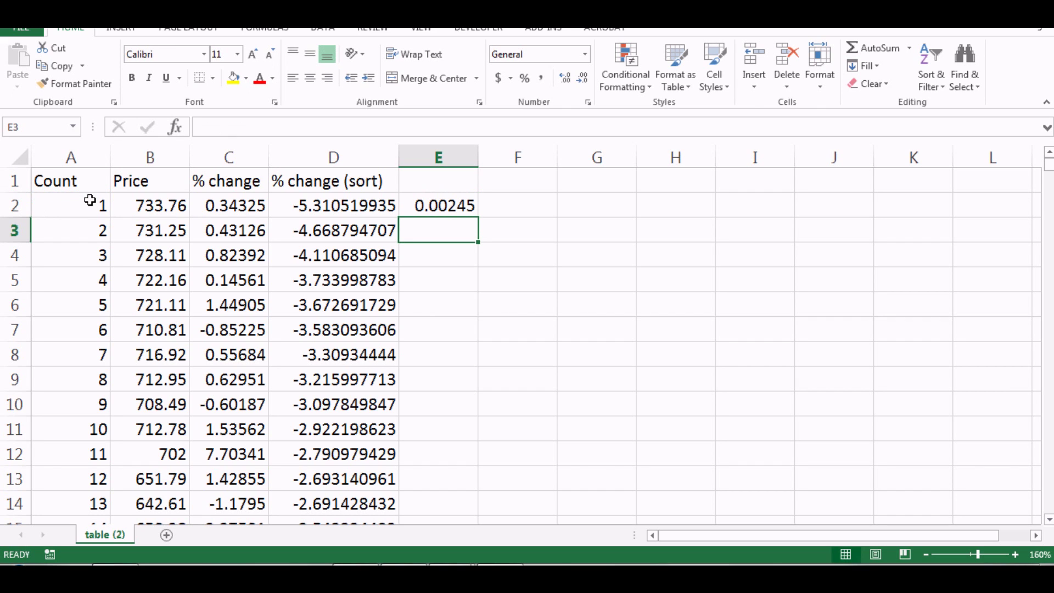
# Copy the E2 formula down to E3 and check it against the two lowest sorted changes.
pyautogui.click(467, 205)
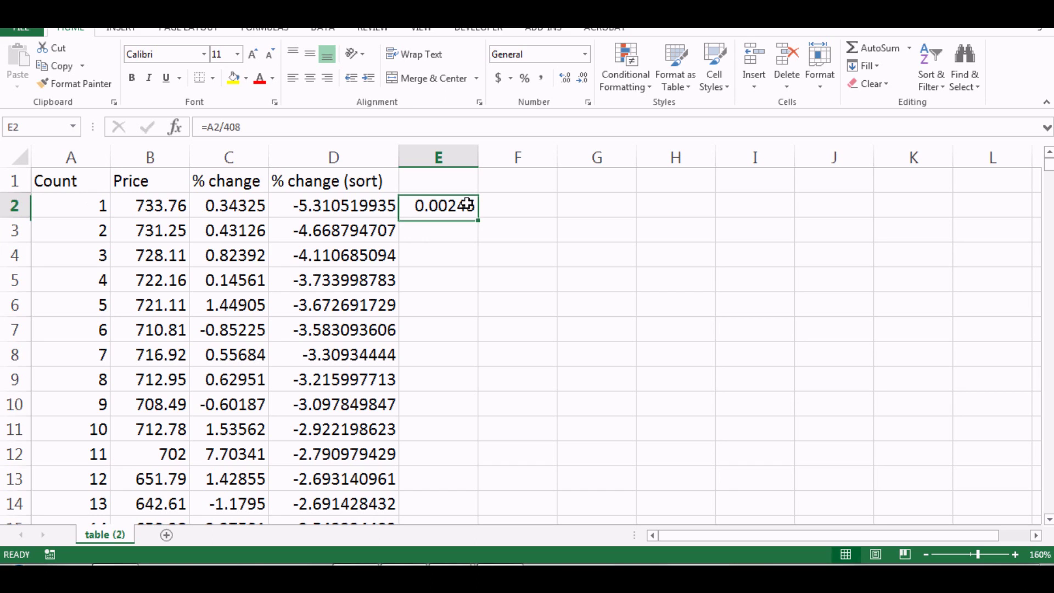
pyautogui.moveTo(478, 217); pyautogui.dragTo(478, 236)
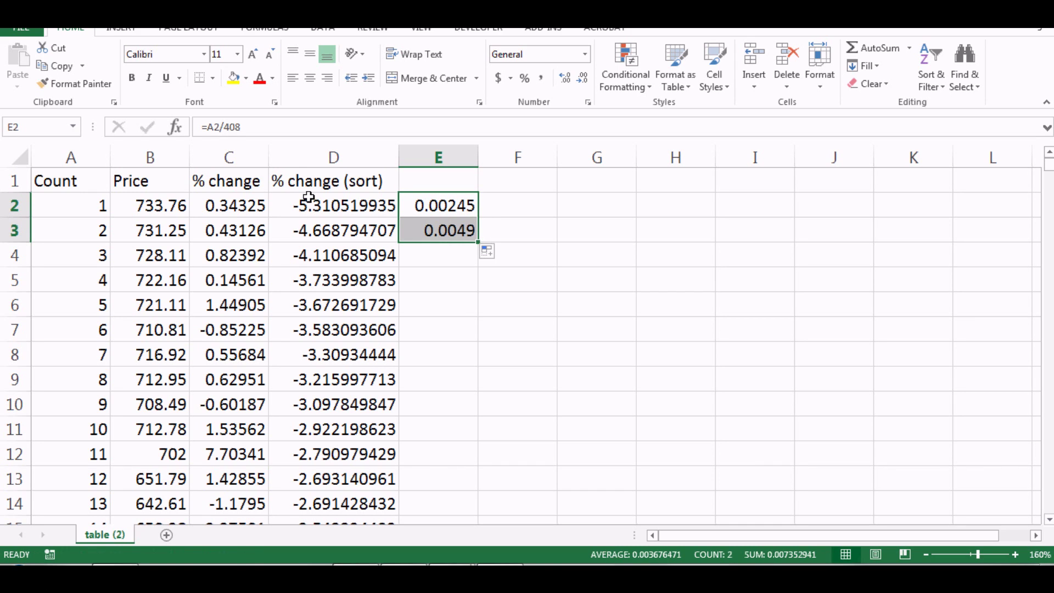
pyautogui.moveTo(318, 228); pyautogui.dragTo(334, 205)
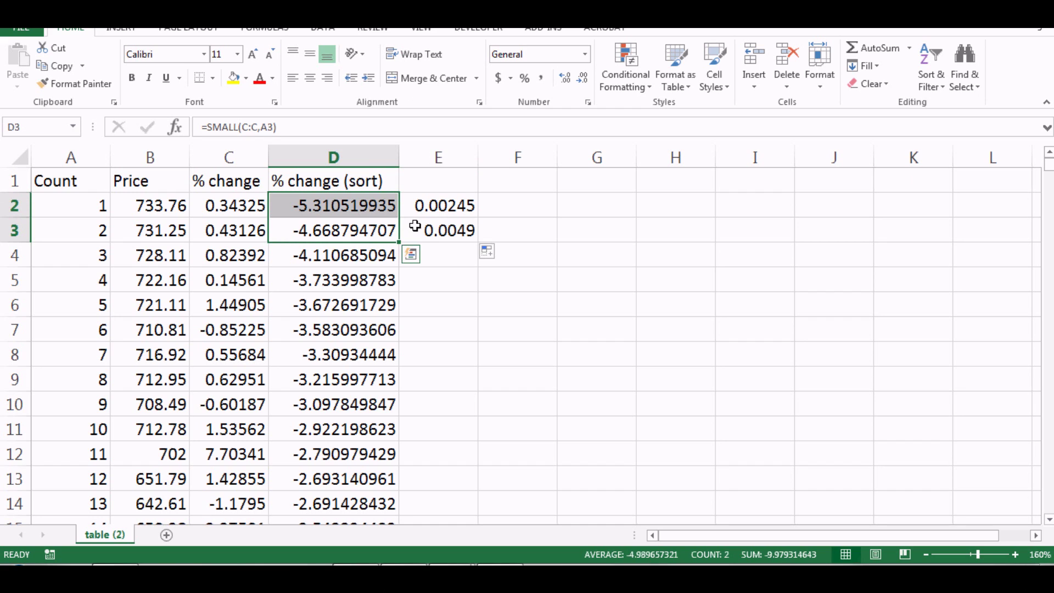
pyautogui.doubleClick(434, 230)
pyautogui.press('Return')
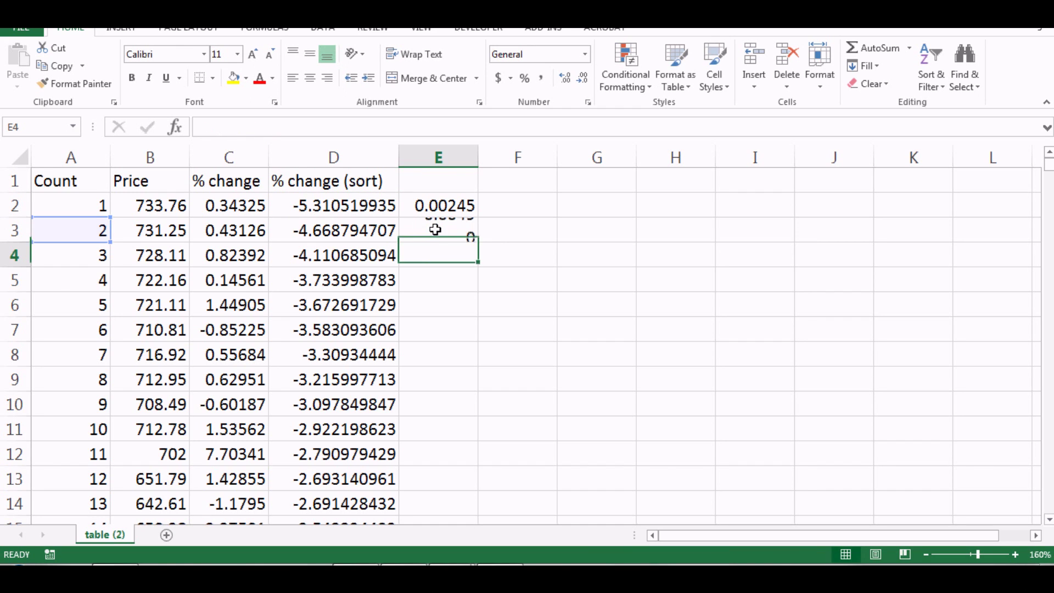
pyautogui.moveTo(335, 226); pyautogui.dragTo(341, 205)
pyautogui.click(93, 234)
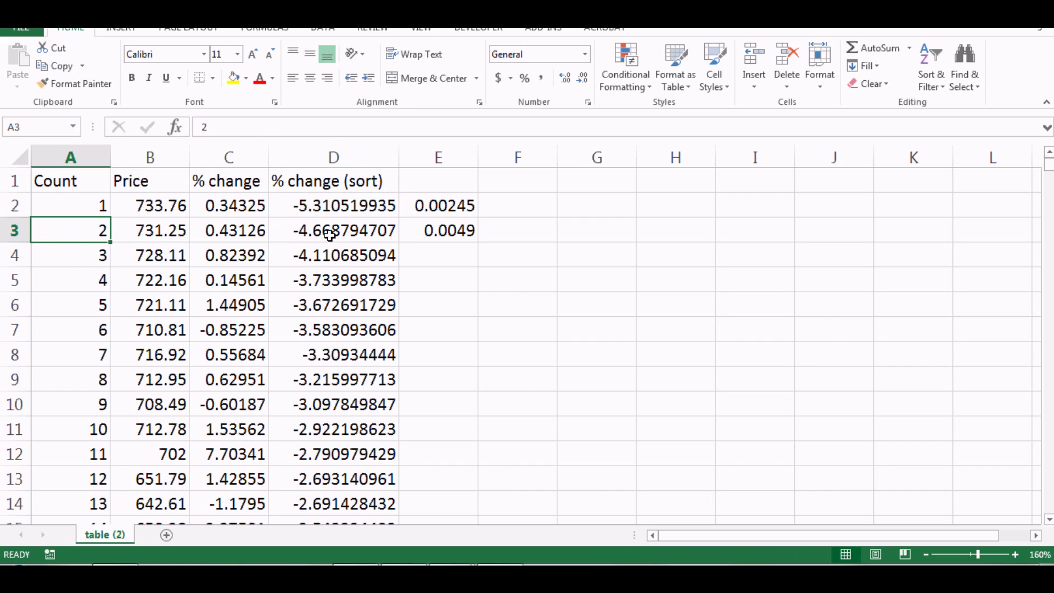
# Fill the formula from E3 down to E10 and compare its fractions with the sorted changes in D2:D10.
pyautogui.click(445, 229)
pyautogui.moveTo(478, 242); pyautogui.dragTo(484, 406)
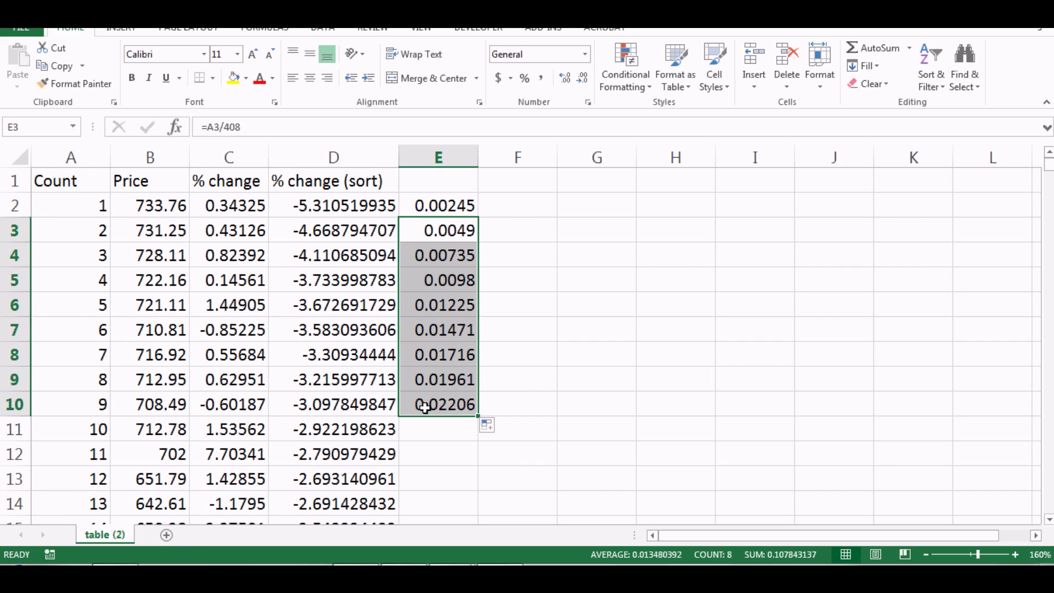
pyautogui.click(419, 402)
pyautogui.moveTo(350, 403); pyautogui.dragTo(349, 207)
pyautogui.click(450, 403)
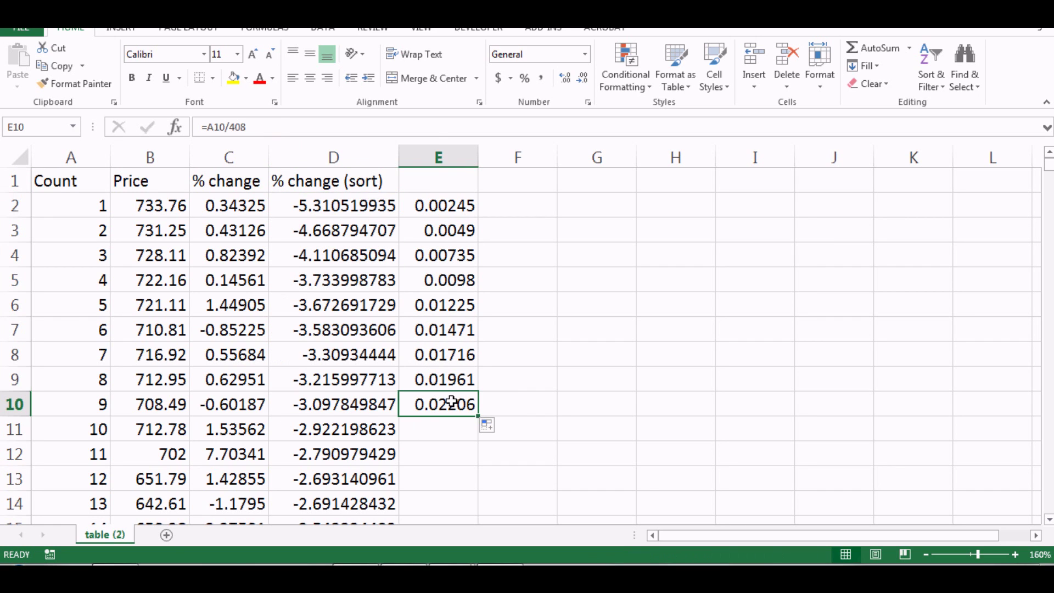
pyautogui.doubleClick(451, 403)
pyautogui.press('Return')
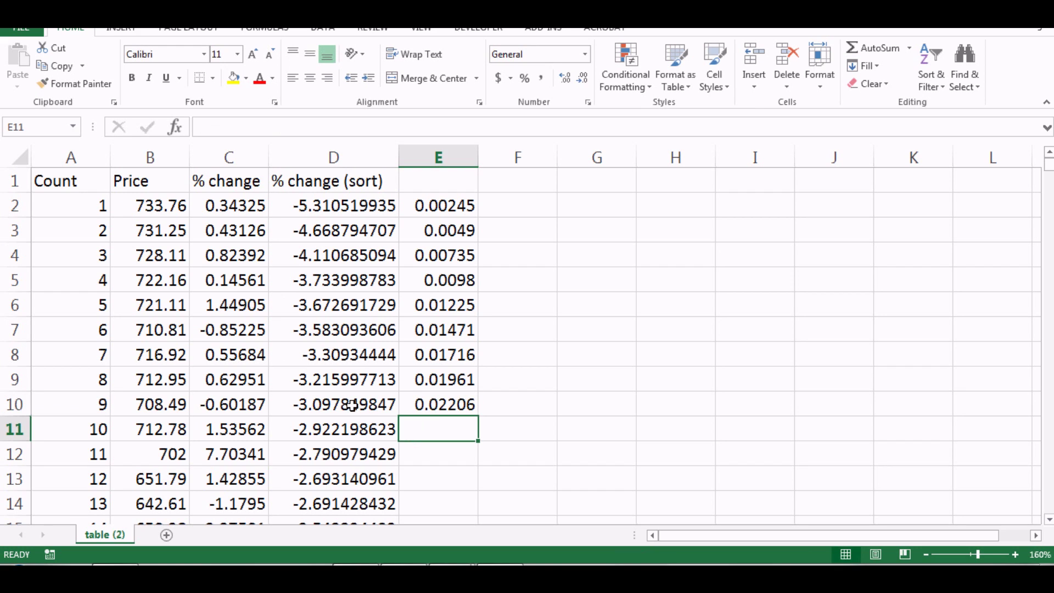
pyautogui.click(355, 406)
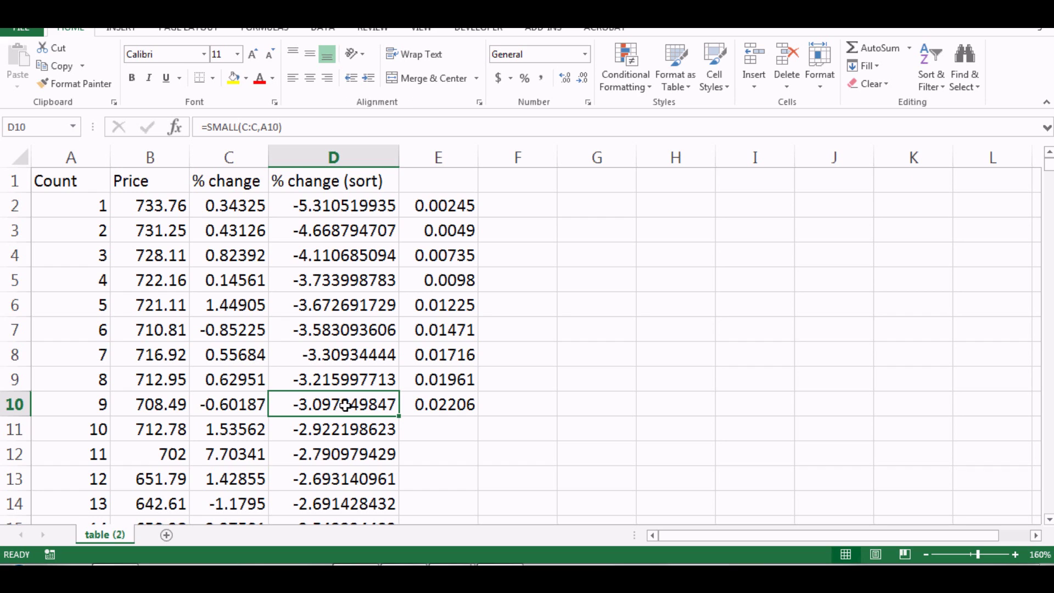
pyautogui.moveTo(345, 405); pyautogui.dragTo(397, 213)
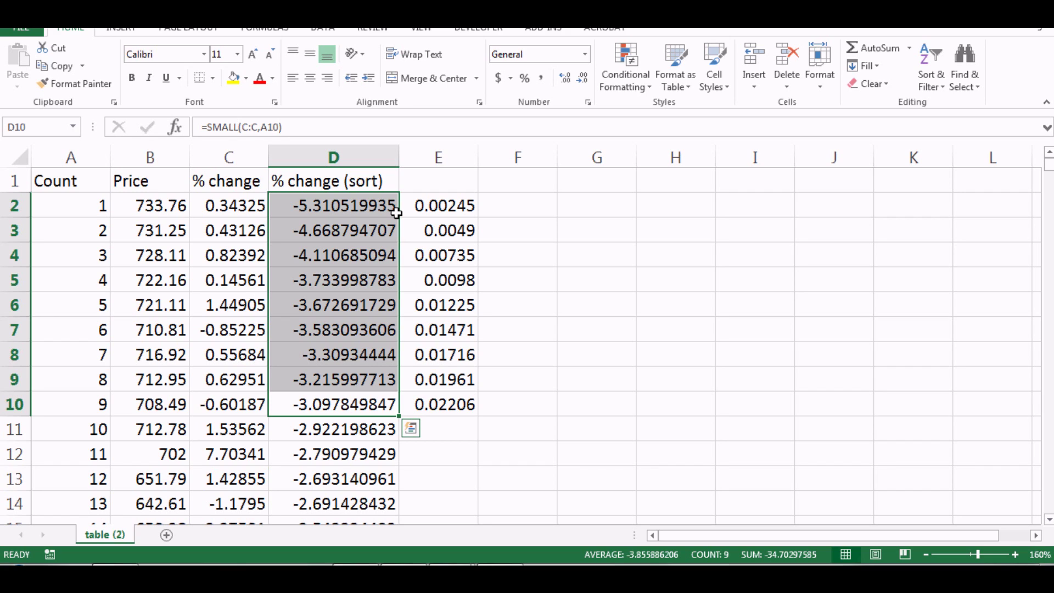
# Fill the formula from E10 down through the last price row, 410.
pyautogui.click(466, 402)
pyautogui.moveTo(478, 418); pyautogui.dragTo(478, 418)
pyautogui.doubleClick(478, 418)
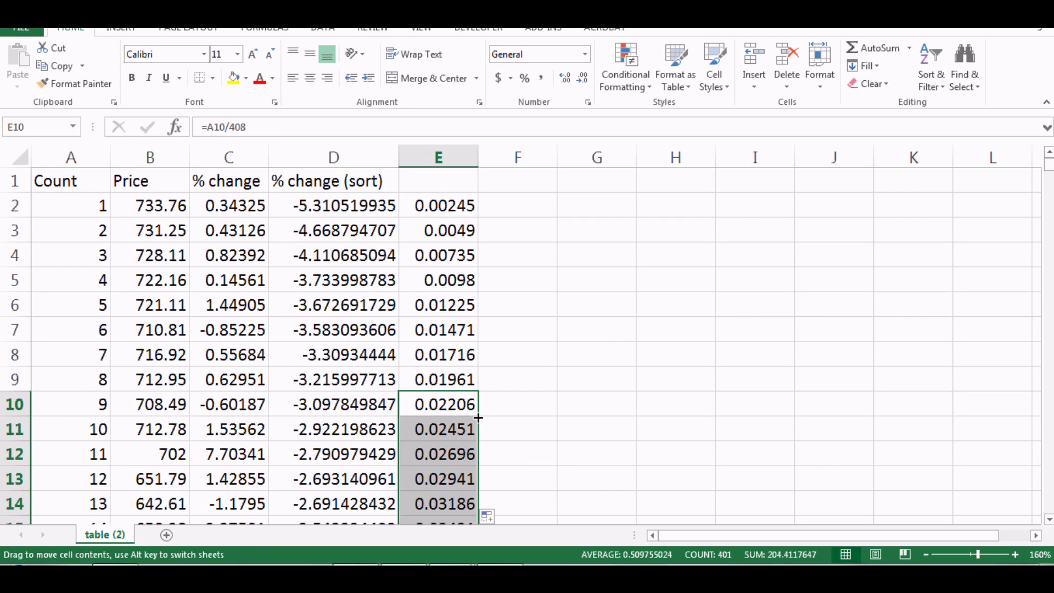
pyautogui.click(520, 412)
pyautogui.moveTo(1048, 162); pyautogui.dragTo(1050, 541)
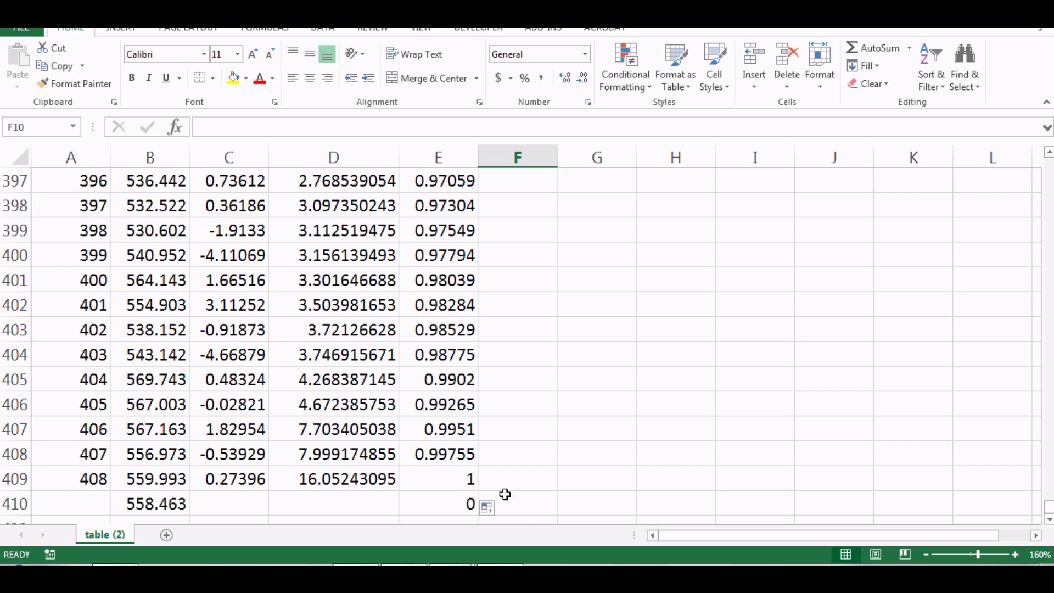
# Clear the surplus formula from E410 and check the last fraction in E409.
pyautogui.click(455, 499)
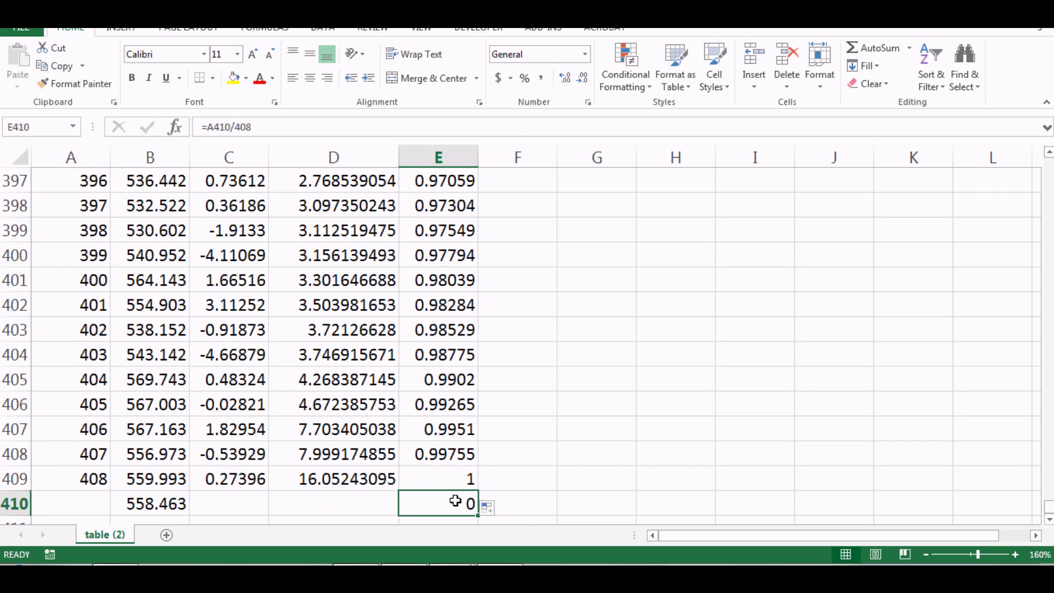
pyautogui.click(581, 487)
pyautogui.click(433, 479)
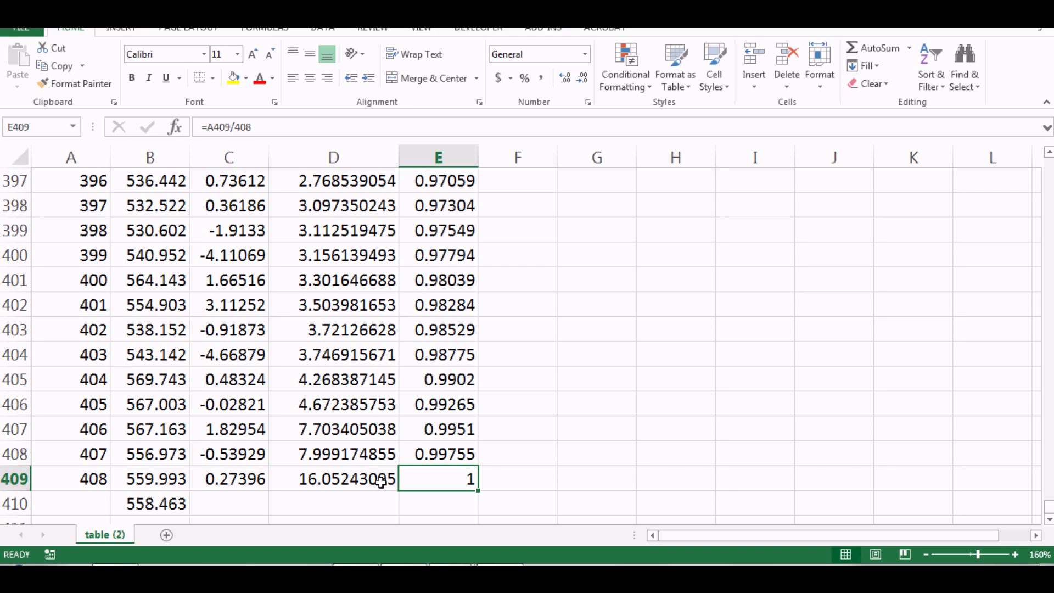
pyautogui.click(538, 479)
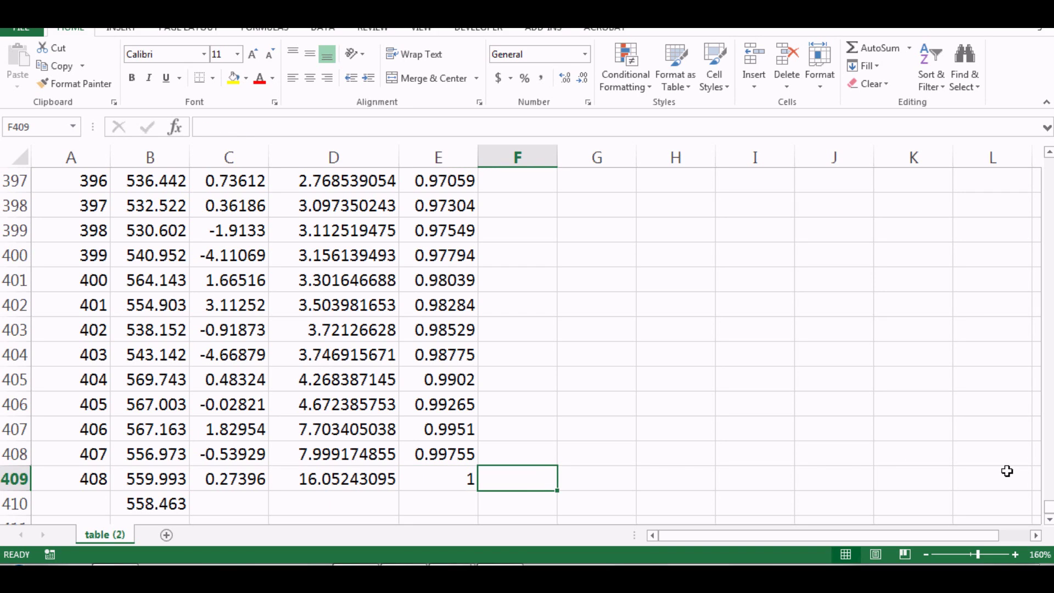
# Enter the header "Prob" in E1 above the fractions.
pyautogui.moveTo(1049, 506); pyautogui.dragTo(1048, 149)
pyautogui.click(418, 179)
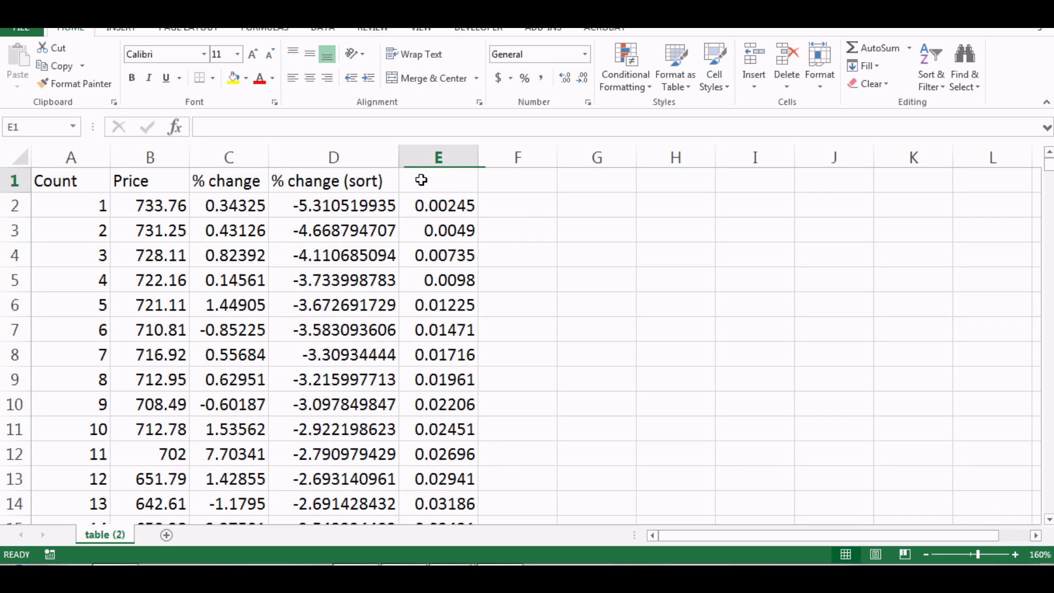
pyautogui.write('Prob')
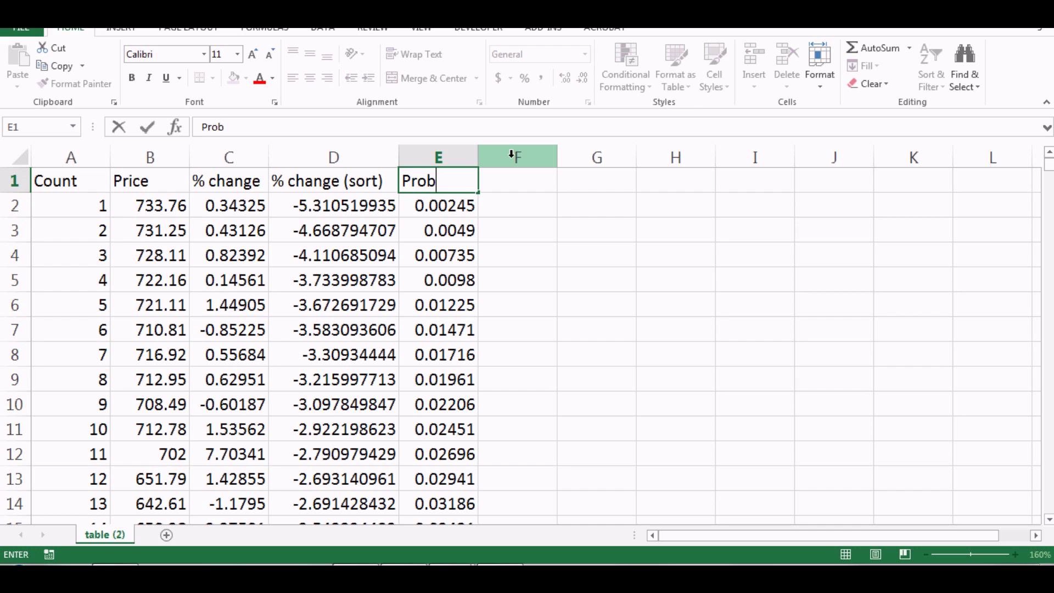
pyautogui.press('Return')
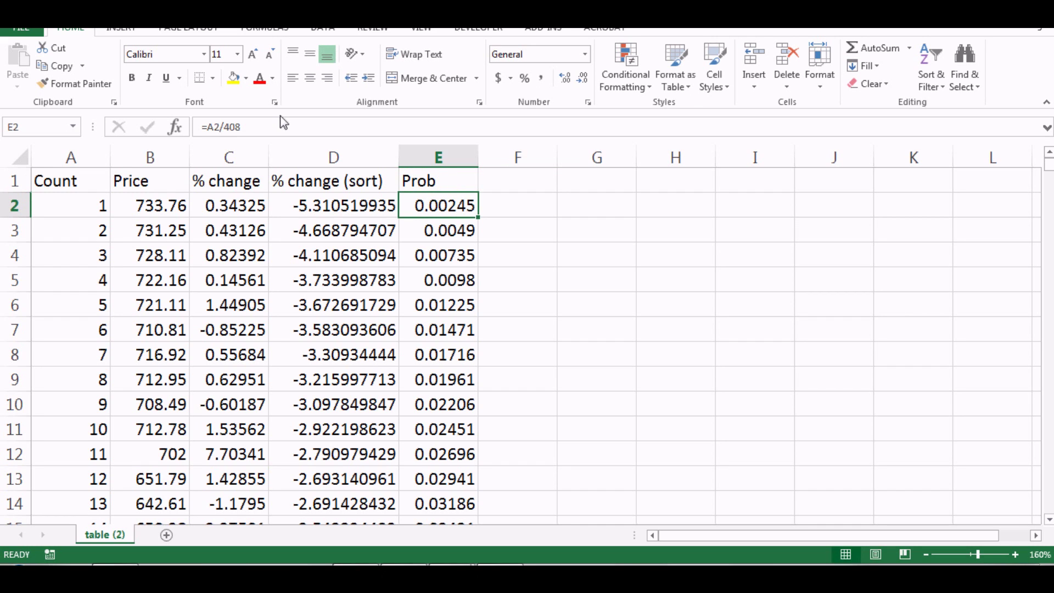
# Insert a markers-only scatter chart from the table.
pyautogui.click(110, 29)
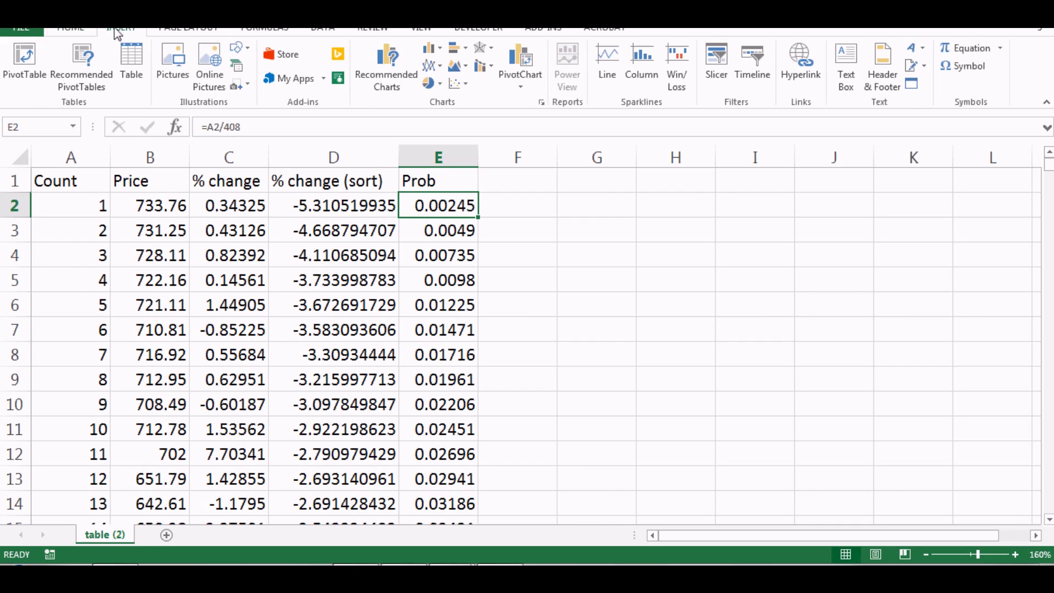
pyautogui.click(459, 87)
pyautogui.click(468, 141)
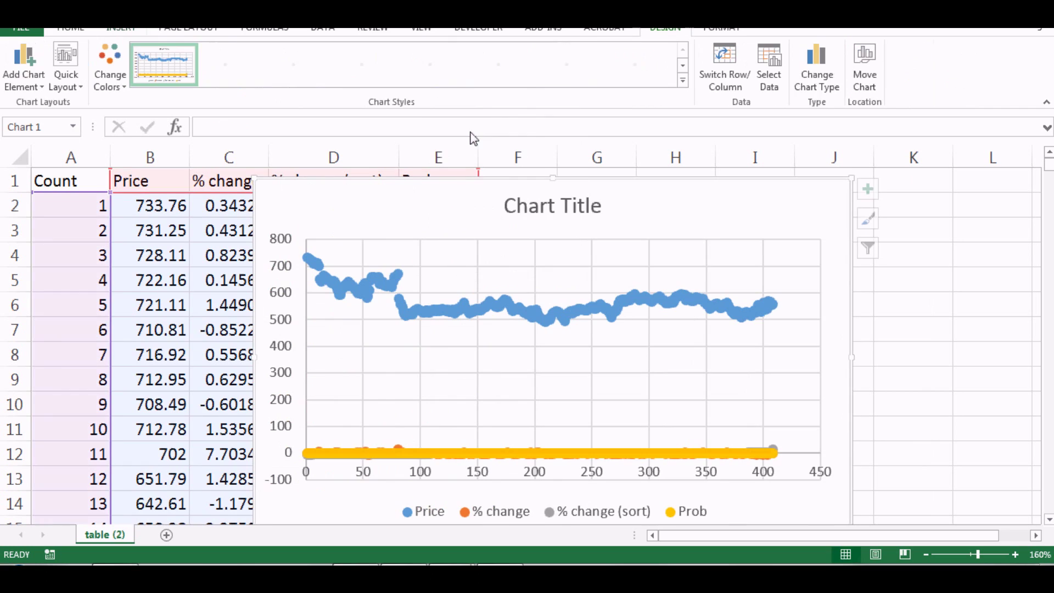
# Remove the Price, % change, % change (sort) and Prob series from the chart's data source.
pyautogui.rightClick(694, 279)
pyautogui.click(731, 360)
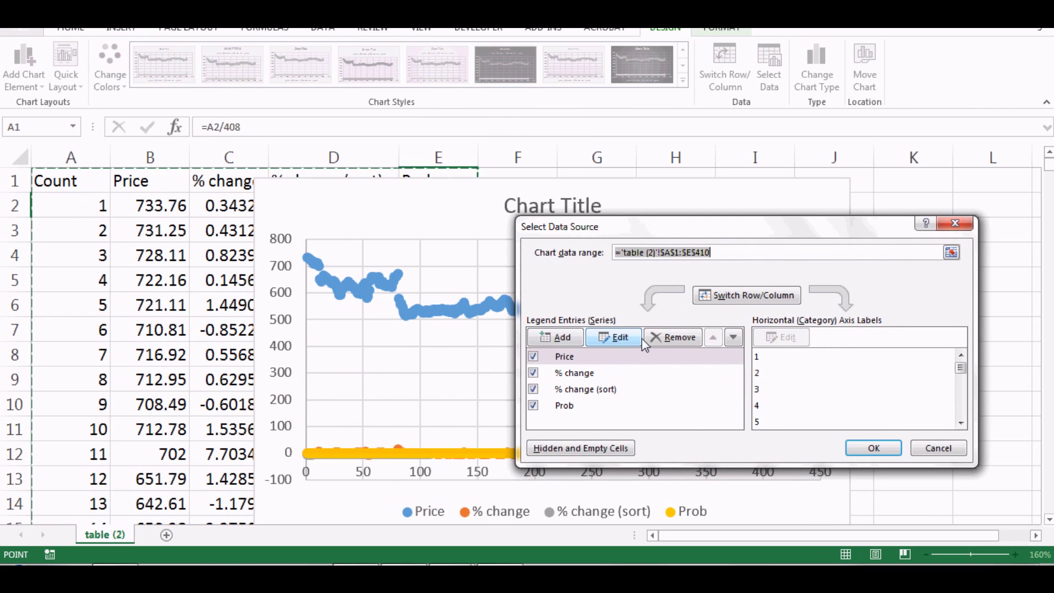
pyautogui.click(665, 337)
pyautogui.click(664, 338)
pyautogui.click(664, 339)
pyautogui.click(665, 340)
# Add a new chart series with column D, % change (sort), as its X values.
pyautogui.click(560, 337)
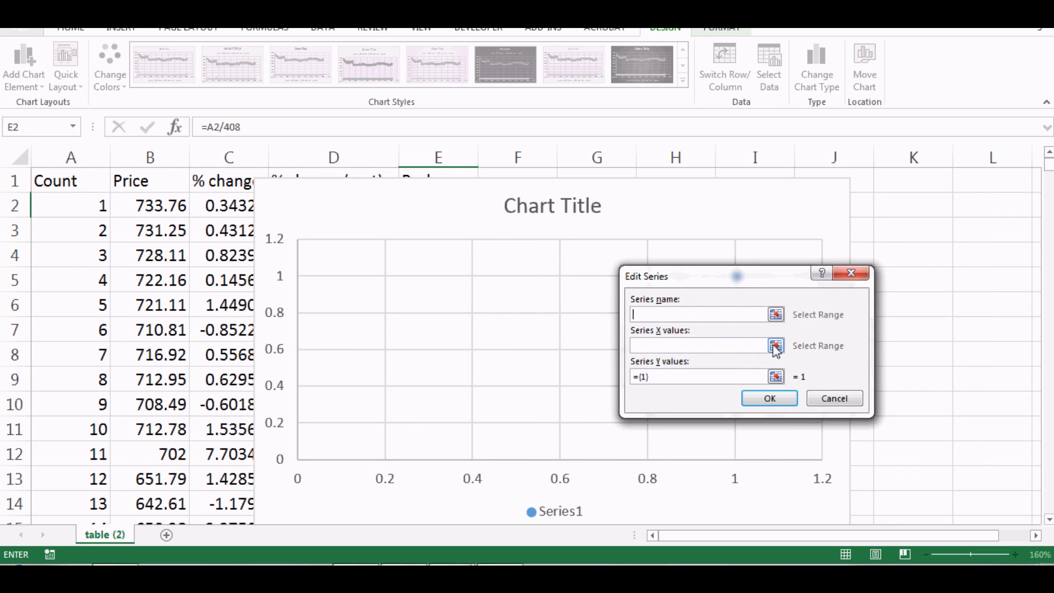
pyautogui.click(776, 345)
pyautogui.click(335, 156)
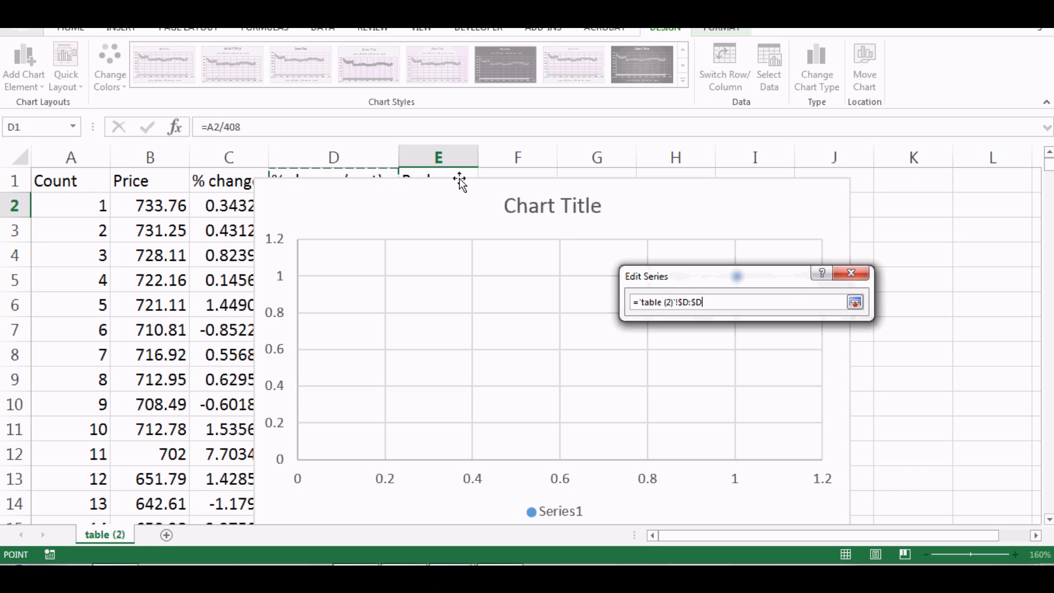
pyautogui.click(855, 302)
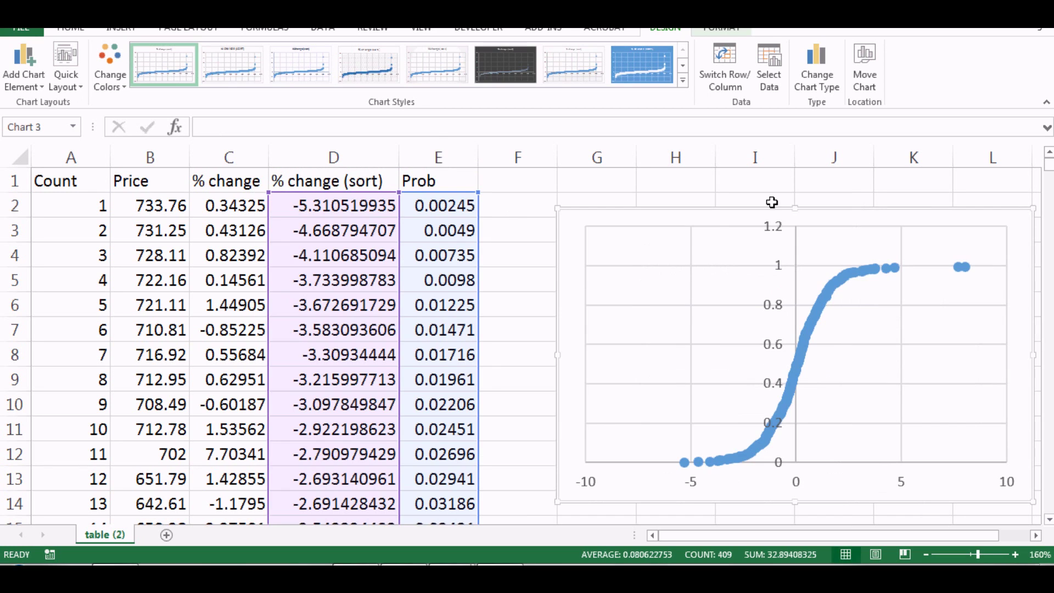
# Move the cumulative probability chart slightly up beside the table and inspect its curve near zero change.
pyautogui.moveTo(769, 207); pyautogui.dragTo(775, 198)
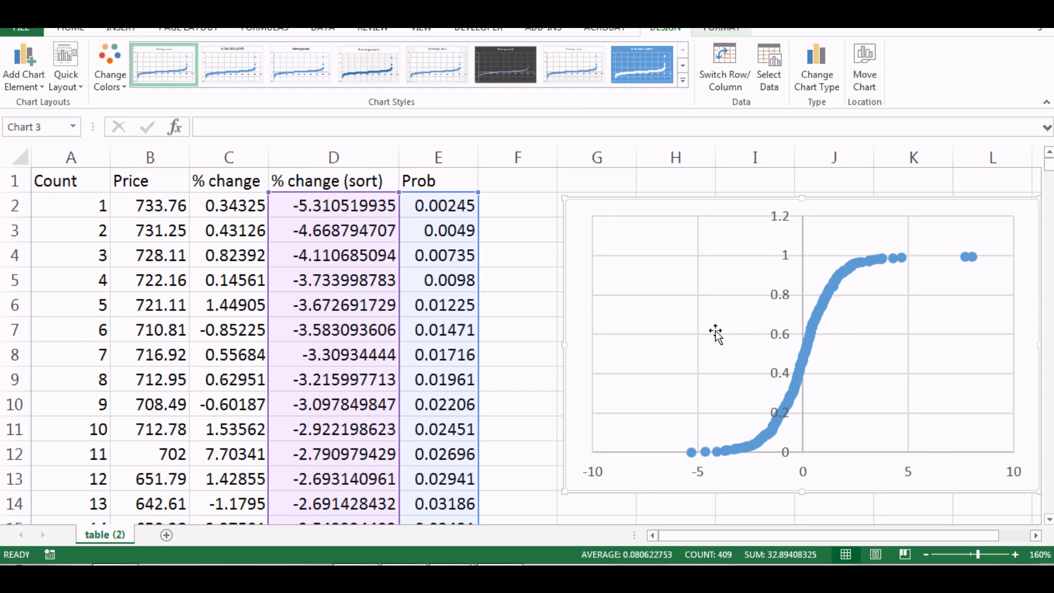
pyautogui.click(505, 489)
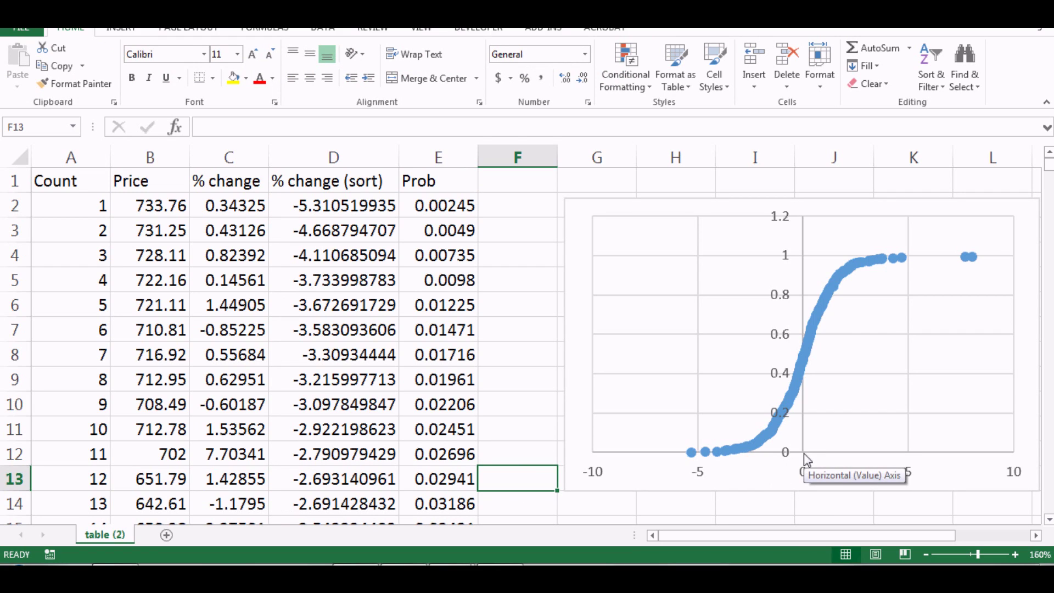
pyautogui.moveTo(803, 377)
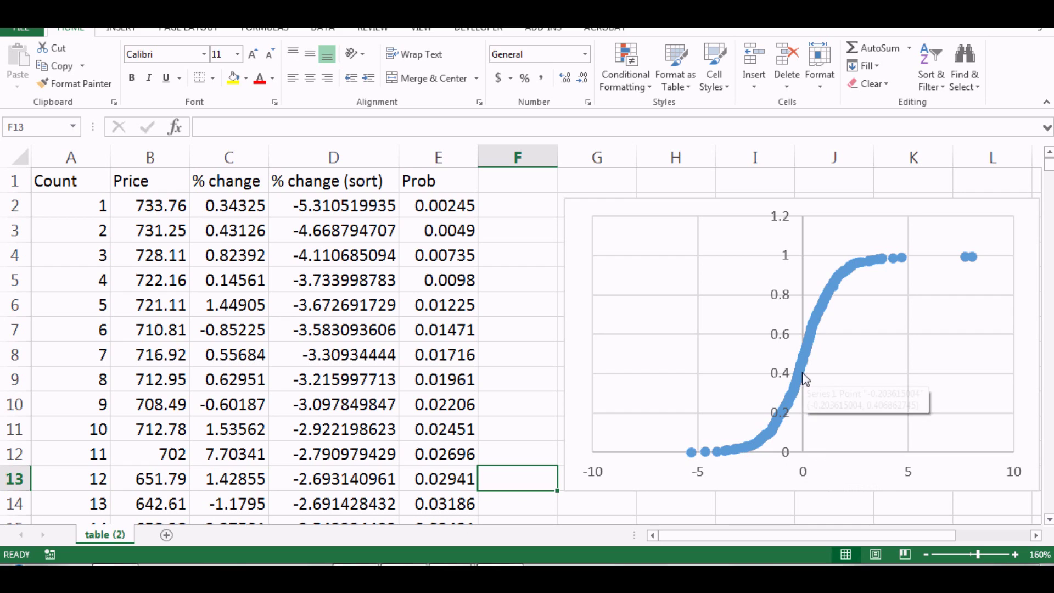
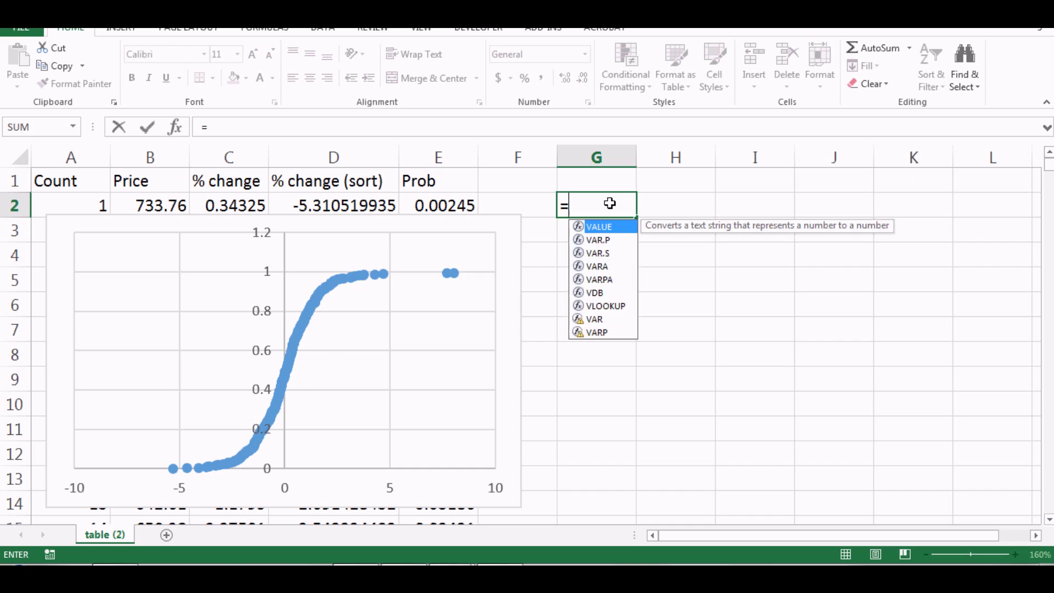
pyautogui.write('p(')
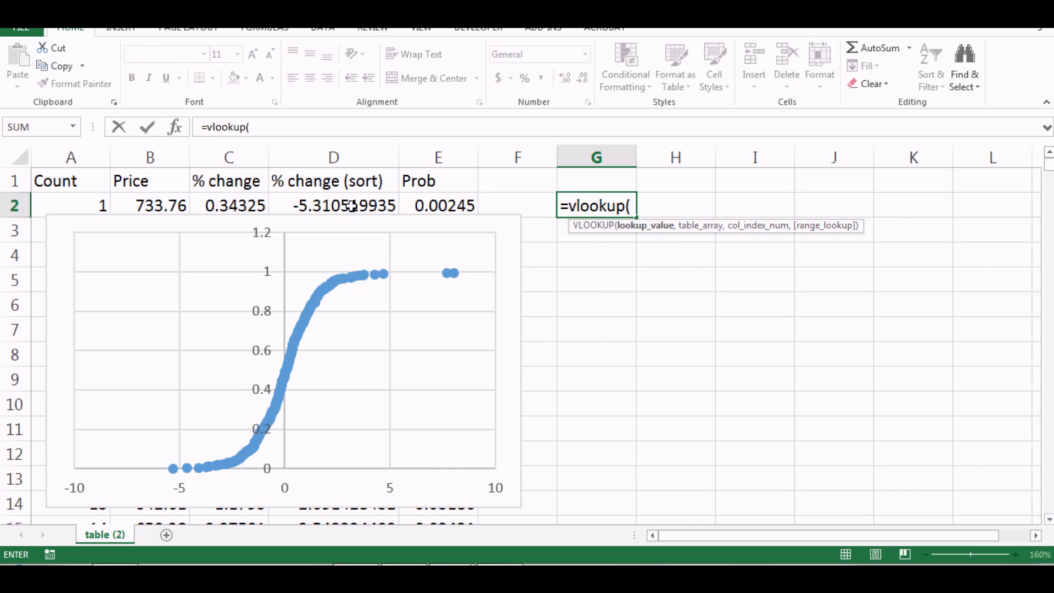
pyautogui.moveTo(352, 206); pyautogui.dragTo(348, 325)
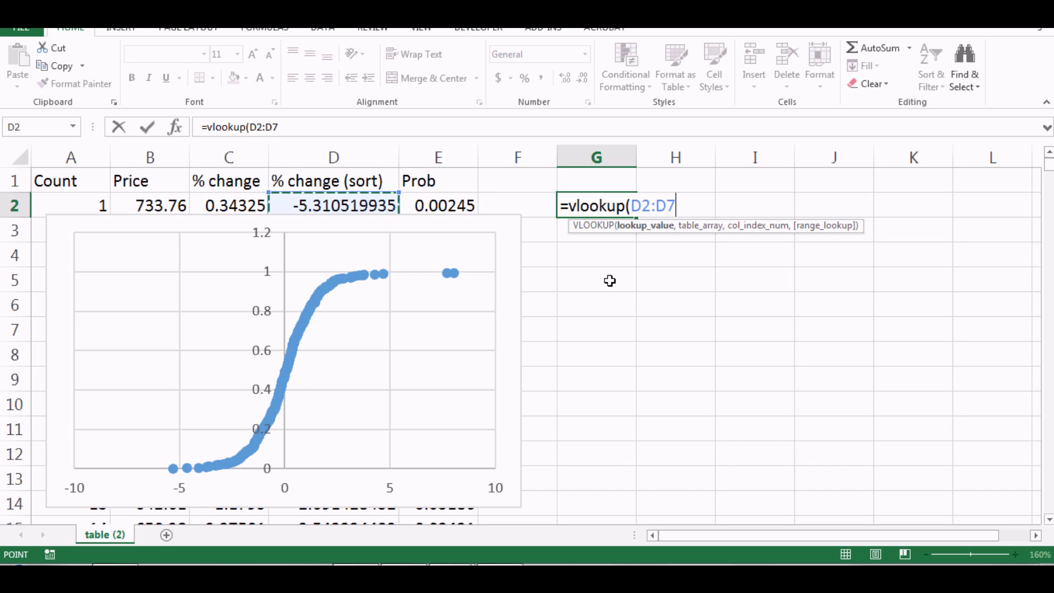
pyautogui.moveTo(337, 157); pyautogui.dragTo(442, 158)
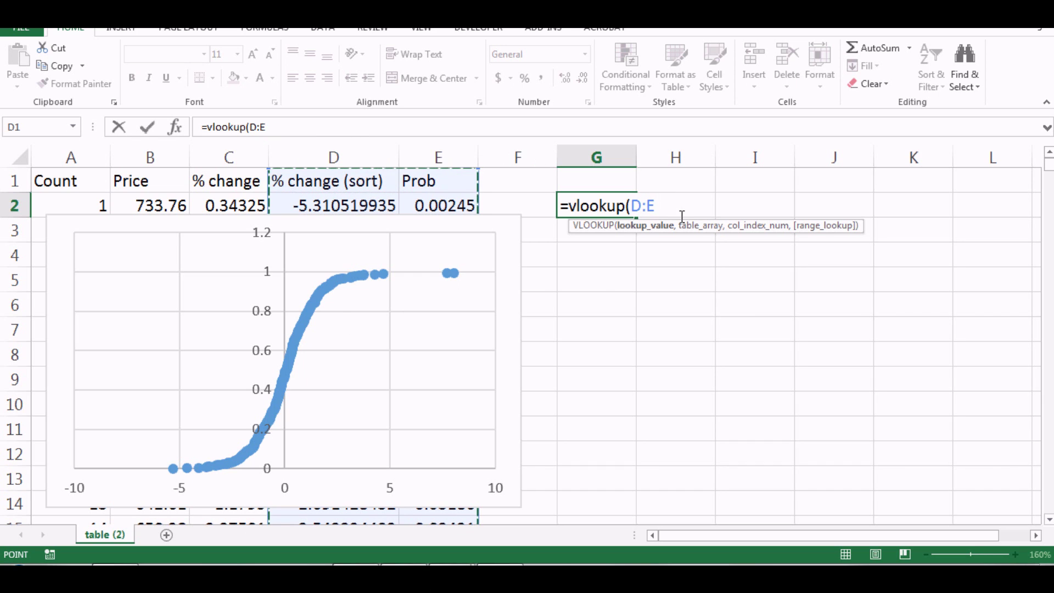
pyautogui.write(',')
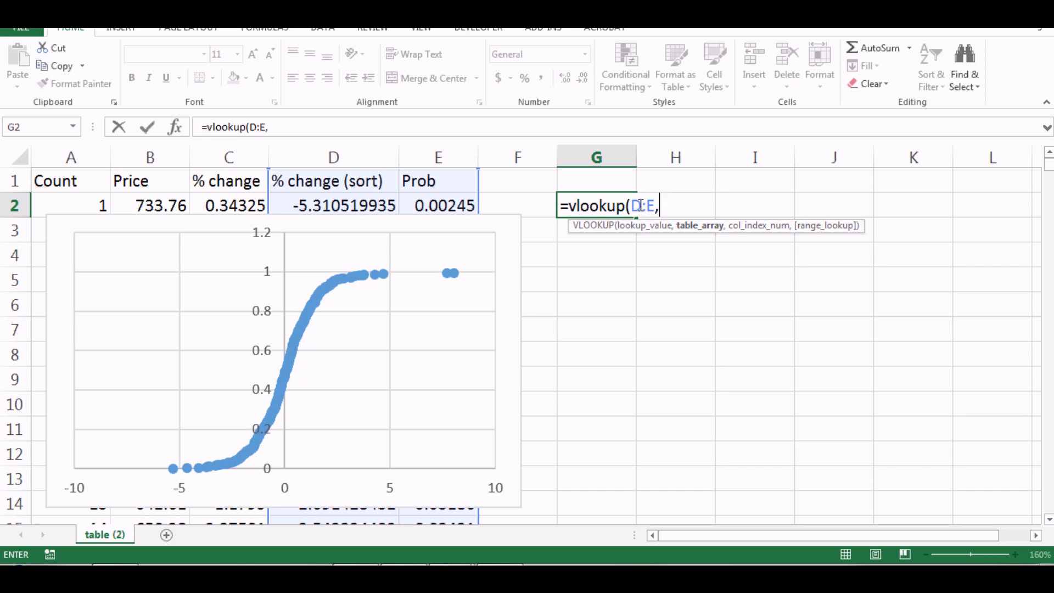
pyautogui.press('BackSpace')
pyautogui.press('BackSpace')
pyautogui.press('BackSpace')
pyautogui.press('BackSpace')
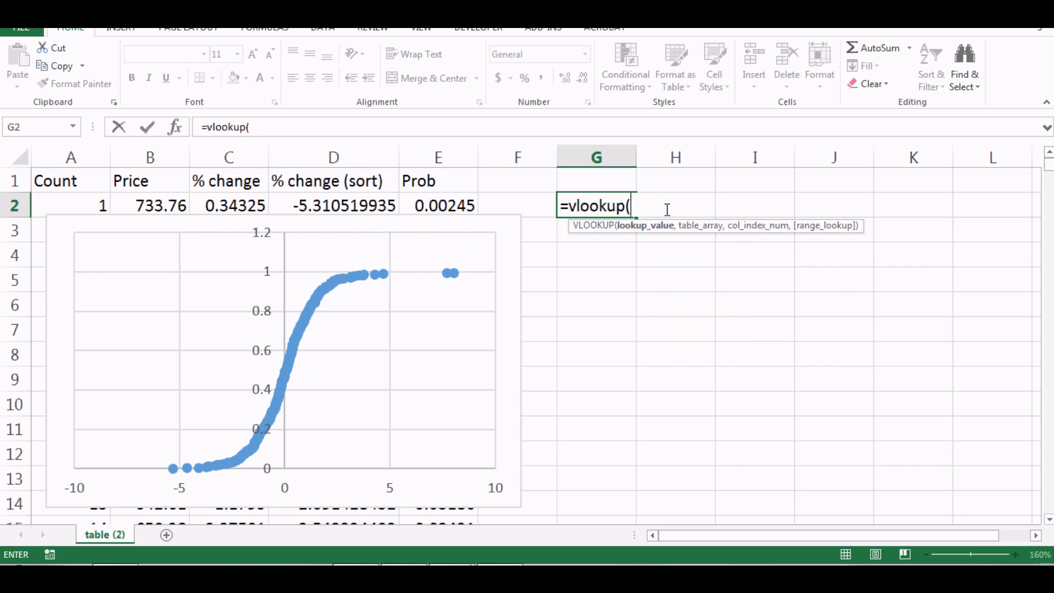
pyautogui.press('BackSpace')
pyautogui.press('BackSpace')
pyautogui.press('BackSpace')
pyautogui.press('BackSpace')
pyautogui.press('BackSpace')
pyautogui.press('BackSpace')
pyautogui.press('BackSpace')
pyautogui.press('BackSpace')
pyautogui.press('BackSpace')
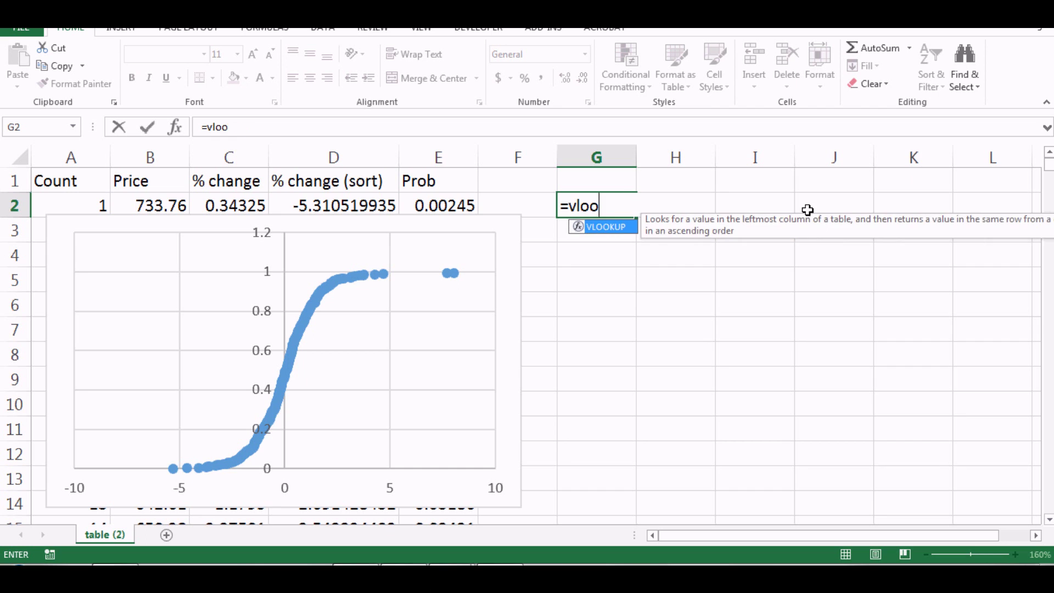
# Enter 4 in cell I2 as the lookup value and begin a VLOOKUP formula in cell G2.
pyautogui.click(681, 212)
pyautogui.click(733, 210)
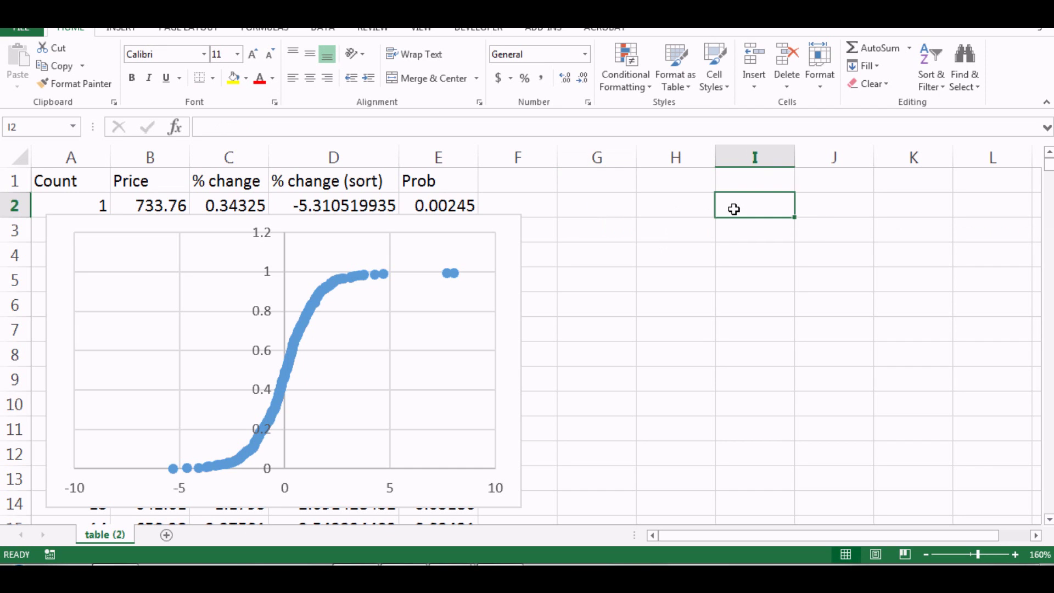
pyautogui.write('4')
pyautogui.press('Return')
pyautogui.click(600, 203)
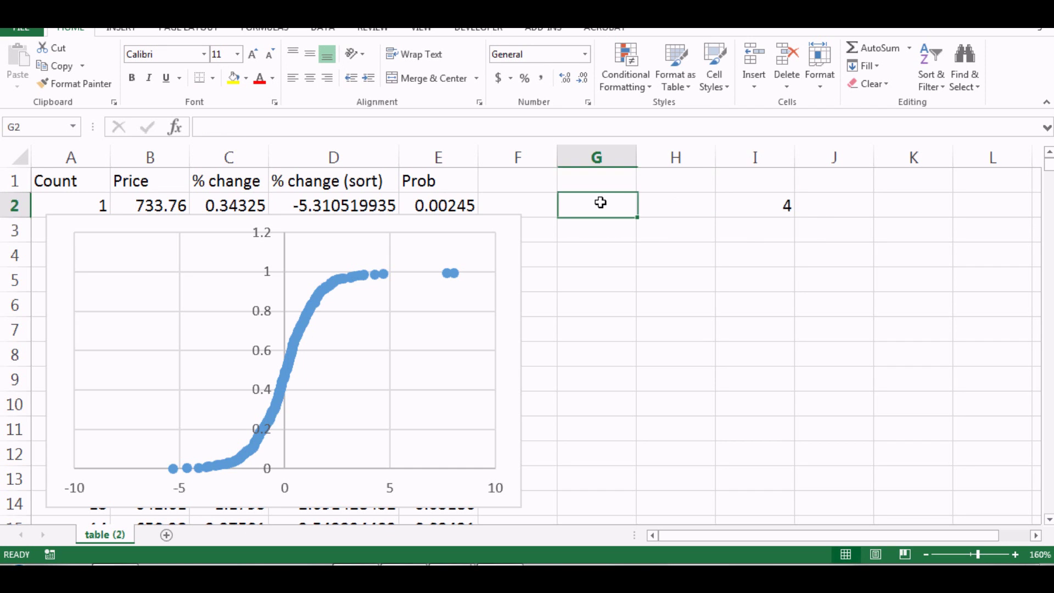
pyautogui.write('=vloo')
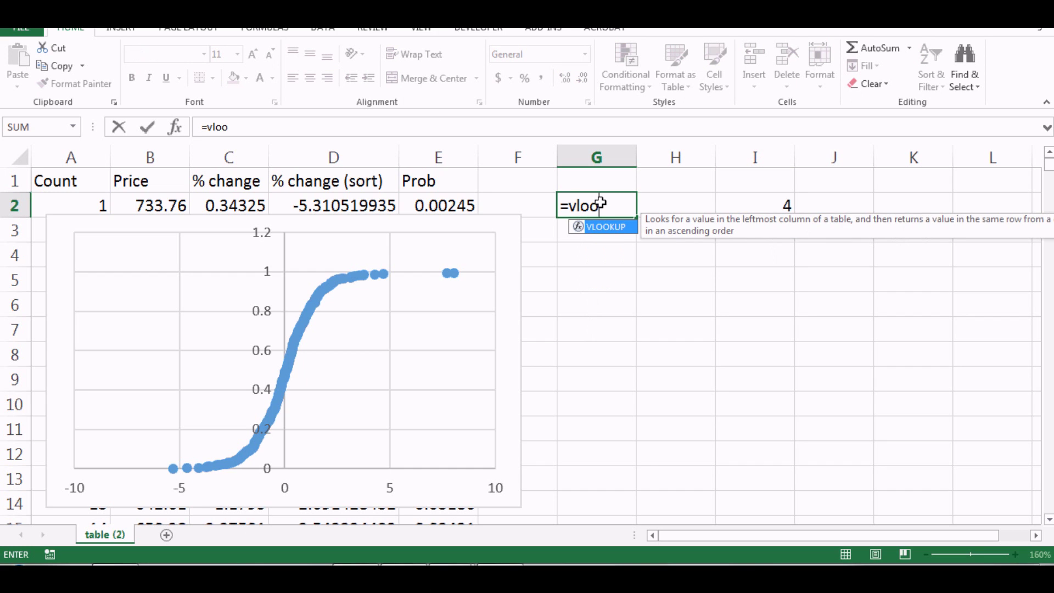
pyautogui.write('kup(')
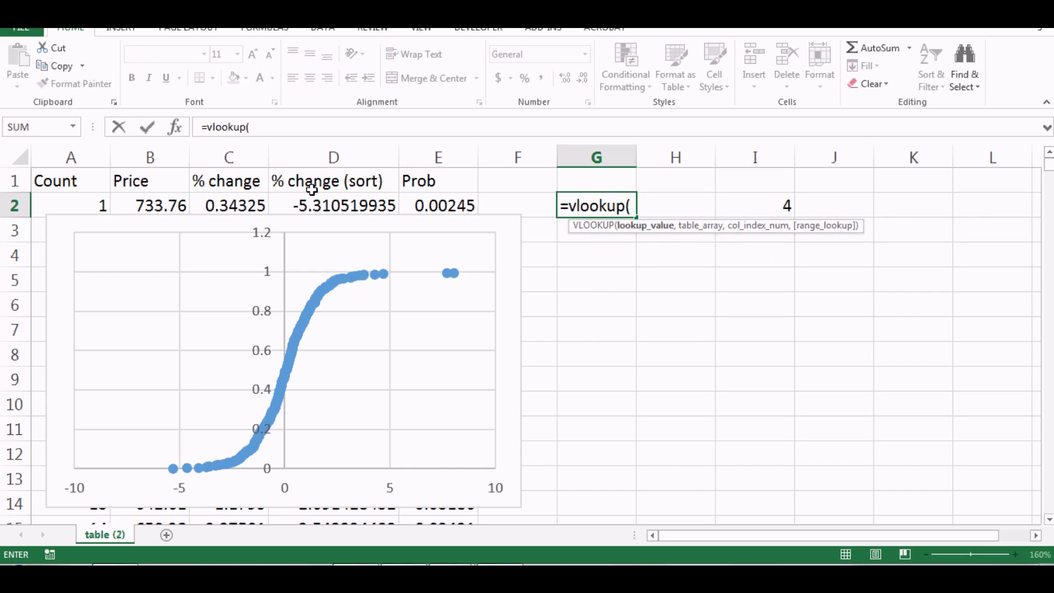
pyautogui.moveTo(331, 157); pyautogui.dragTo(453, 157)
pyautogui.write(',')
pyautogui.press('BackSpace')
pyautogui.press('BackSpace')
pyautogui.press('BackSpace')
pyautogui.press('BackSpace')
pyautogui.press('BackSpace')
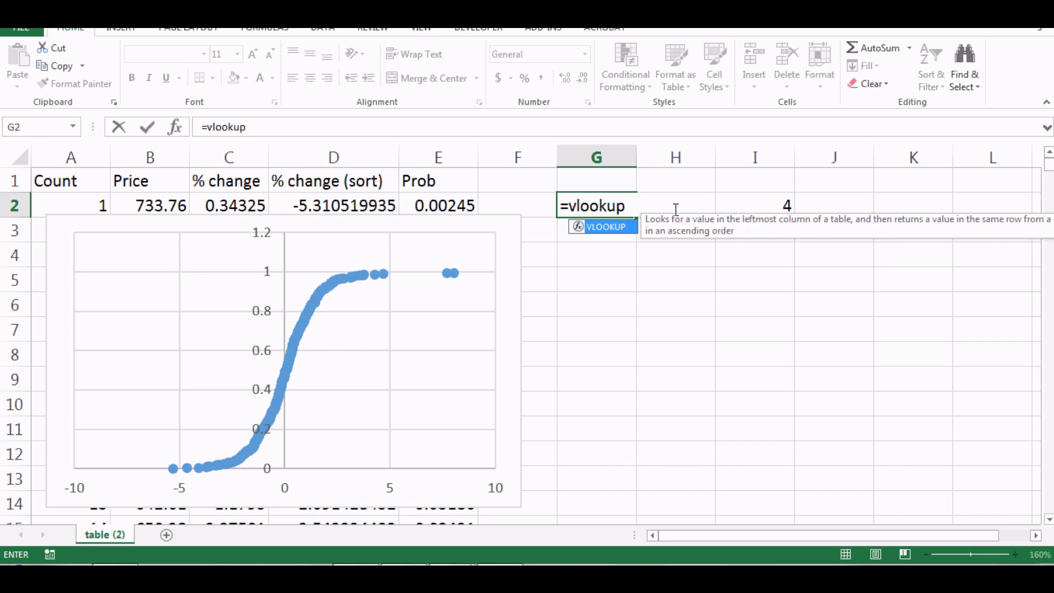
# Complete the formula in G2 as =VLOOKUP(I2,D:E,1,TRUE), using an approximate match on the sorted changes.
pyautogui.write('(')
pyautogui.click(789, 203)
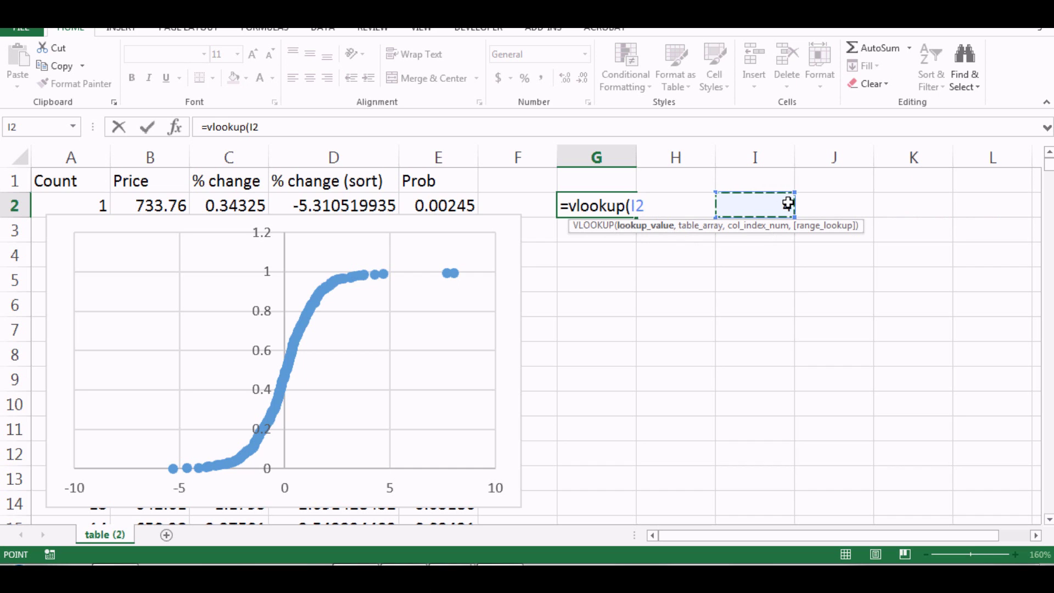
pyautogui.write(',')
pyautogui.moveTo(382, 156); pyautogui.dragTo(445, 151)
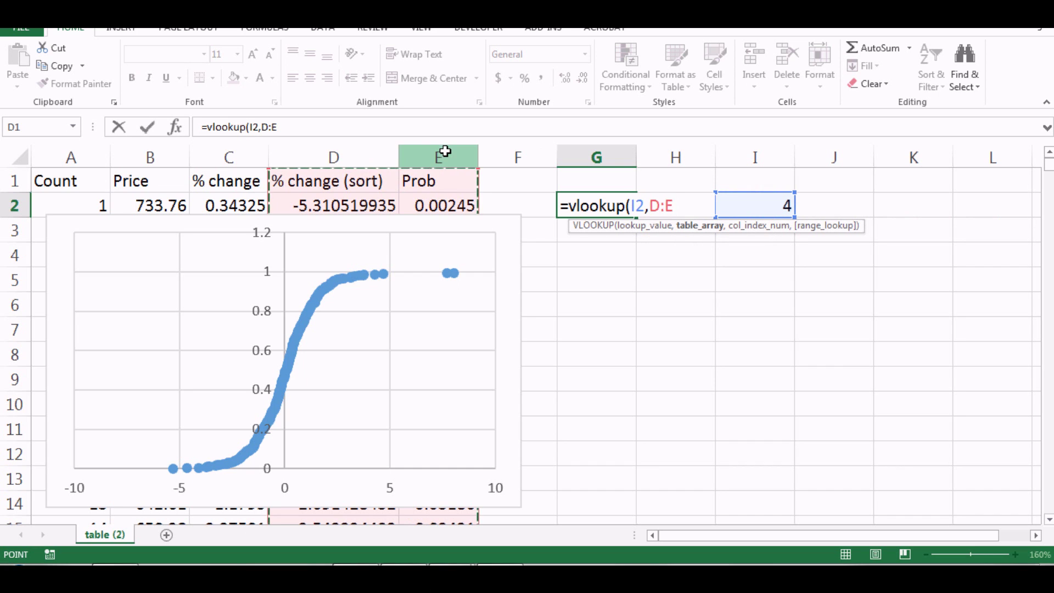
pyautogui.write(',')
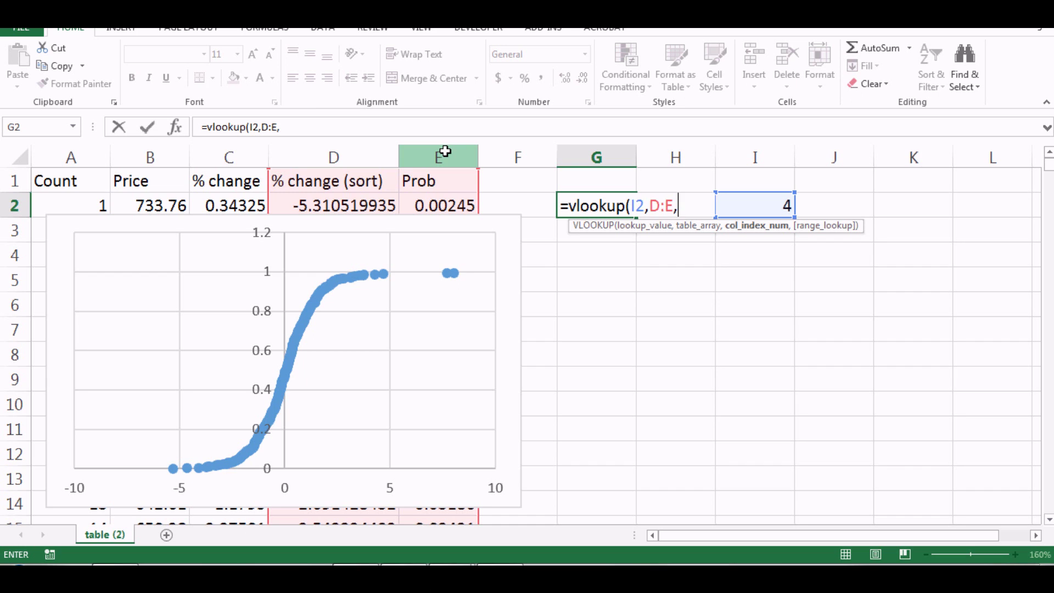
pyautogui.write('1,')
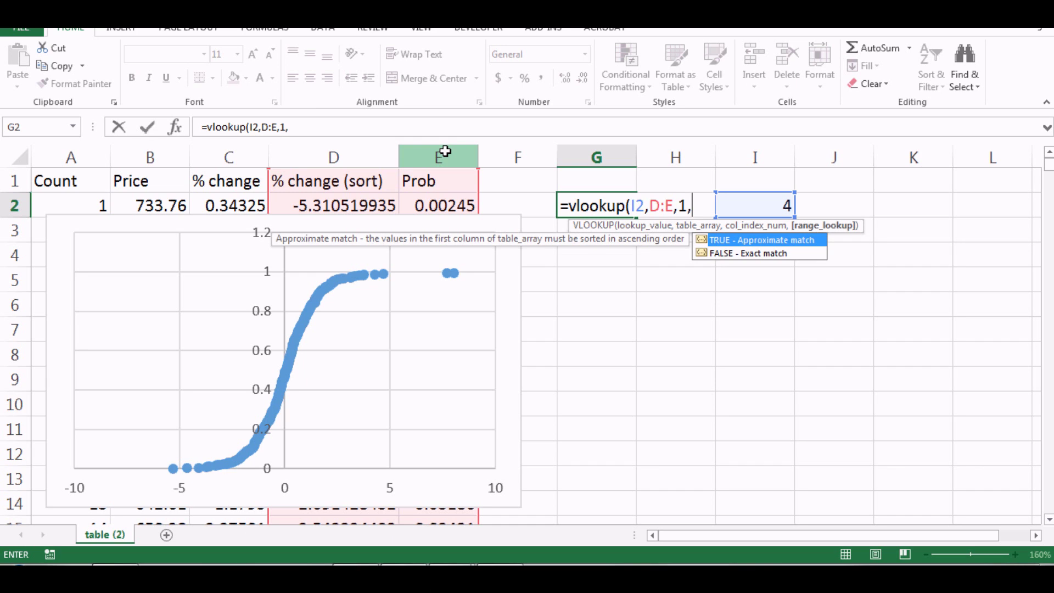
pyautogui.write('true)')
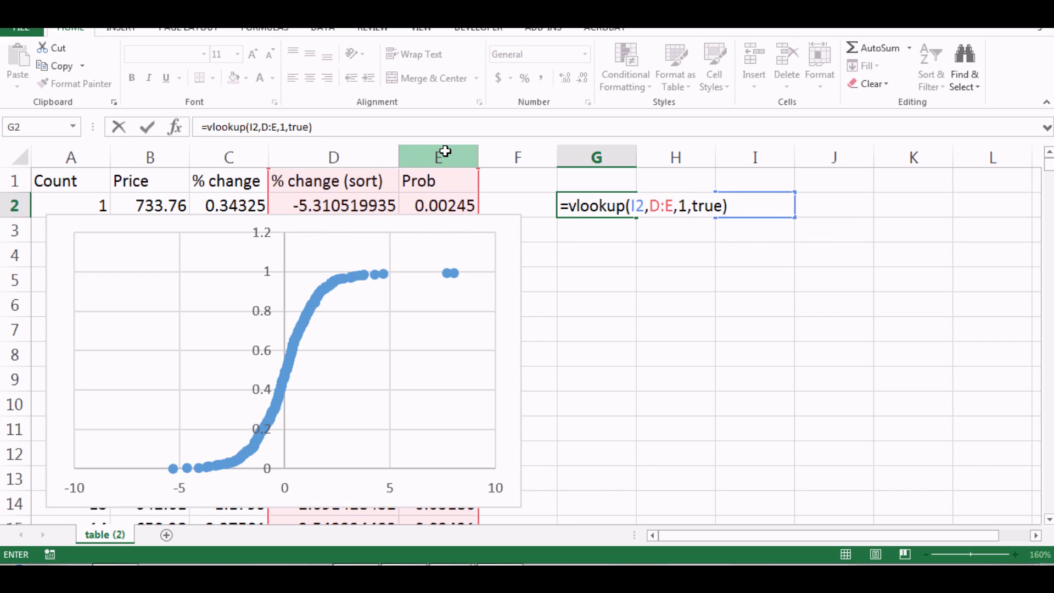
pyautogui.press('Return')
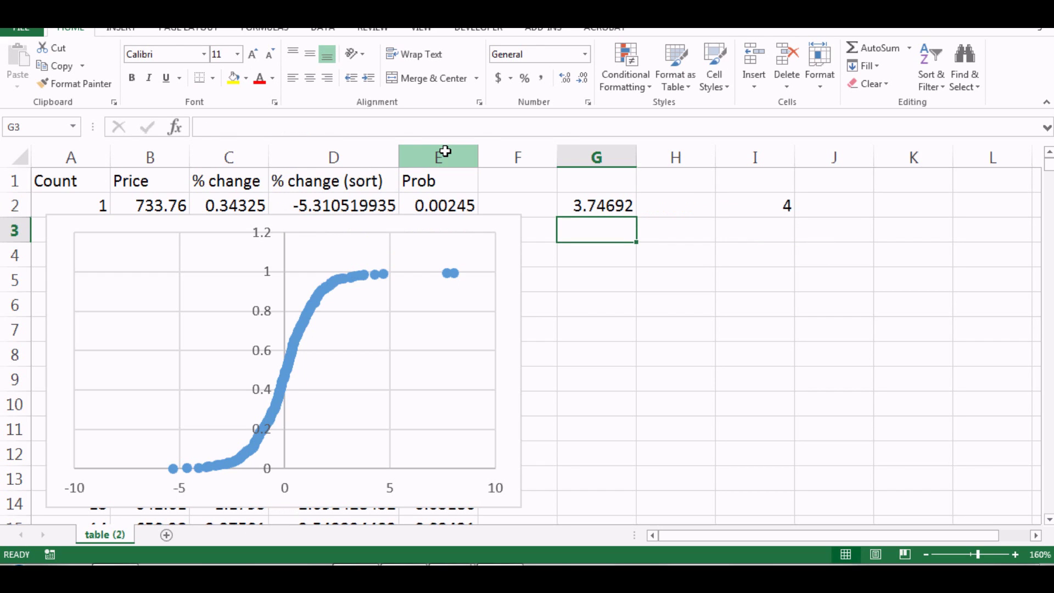
# Test the lookup formula in G2 with 5 and 5.5 as the lookup value in I2.
pyautogui.click(782, 203)
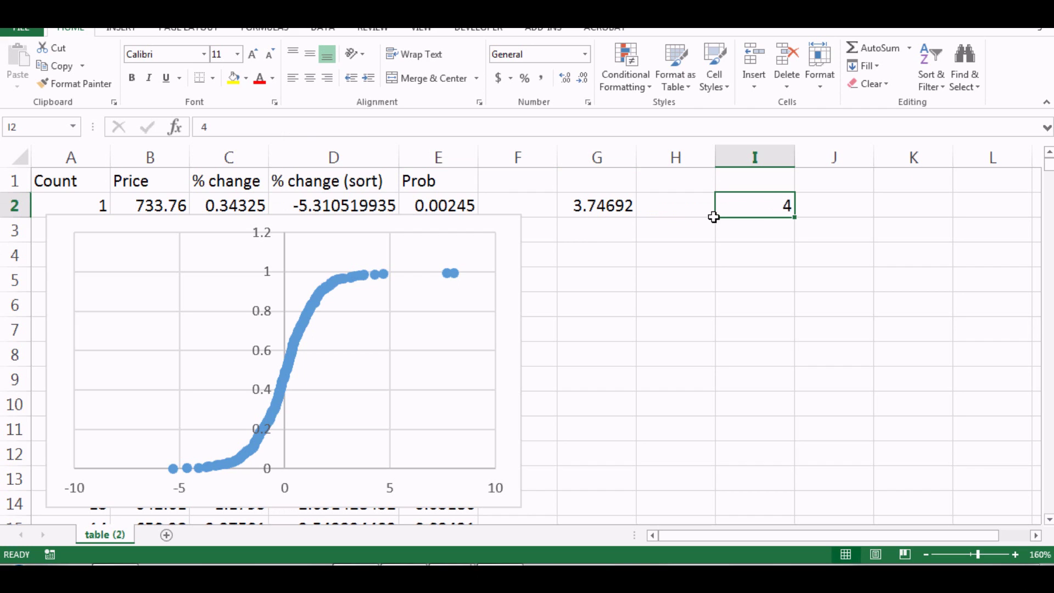
pyautogui.click(585, 207)
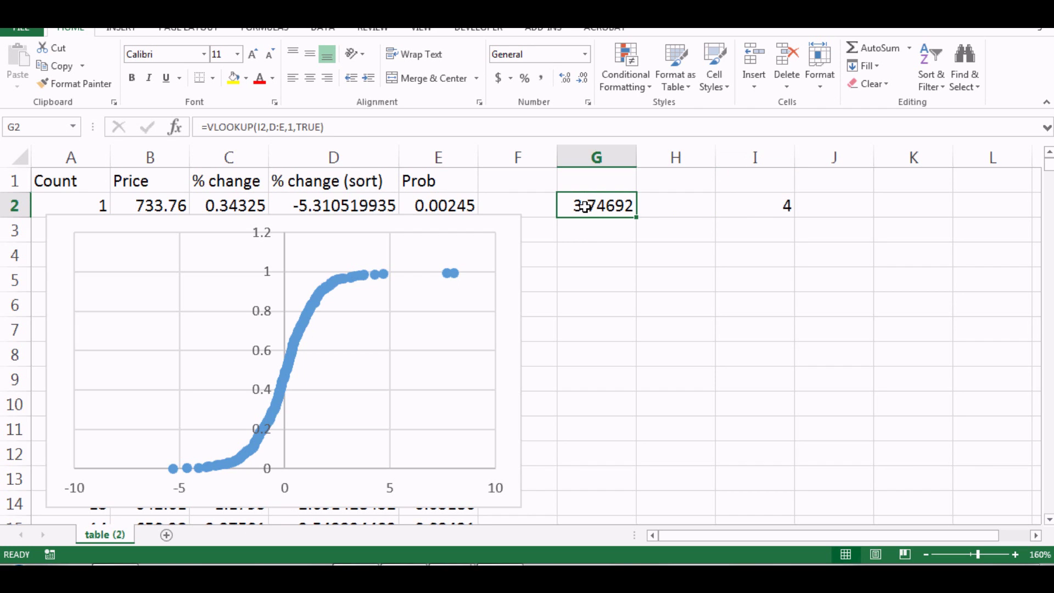
pyautogui.click(759, 206)
pyautogui.write('5')
pyautogui.press('Return')
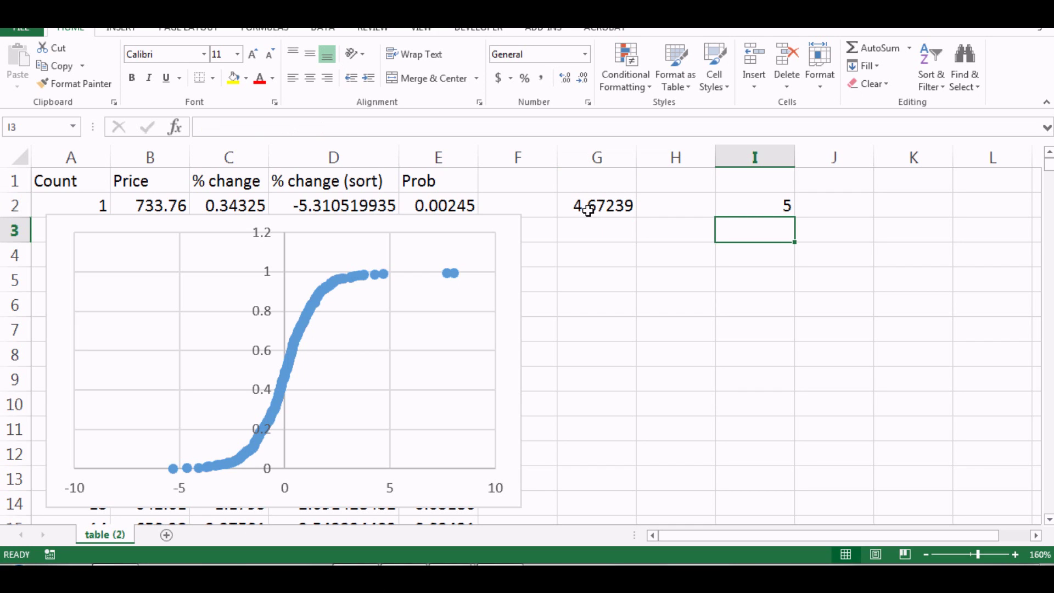
pyautogui.click(746, 207)
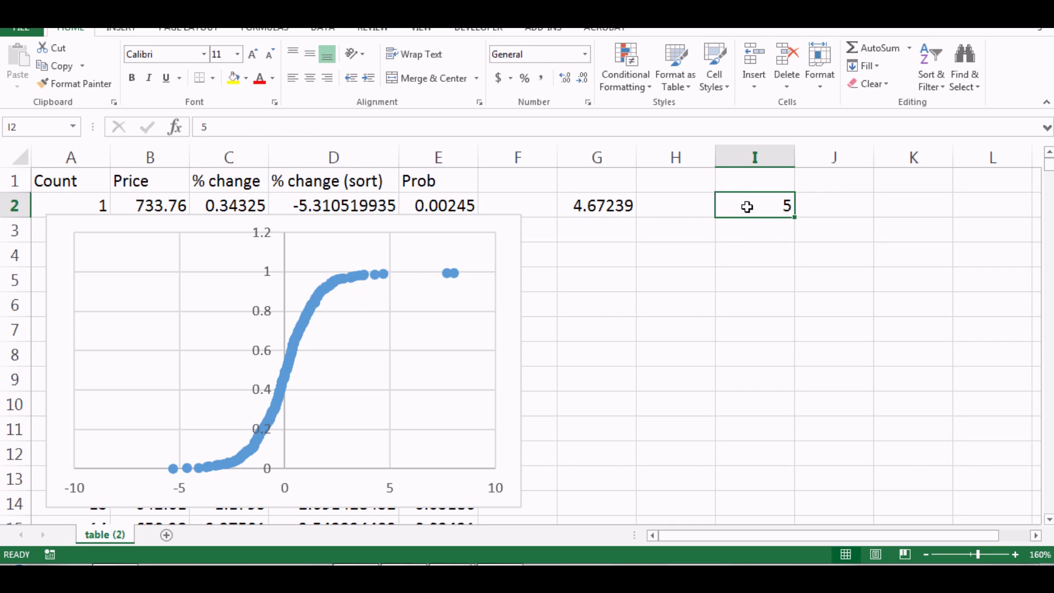
pyautogui.write('5.5')
pyautogui.press('Return')
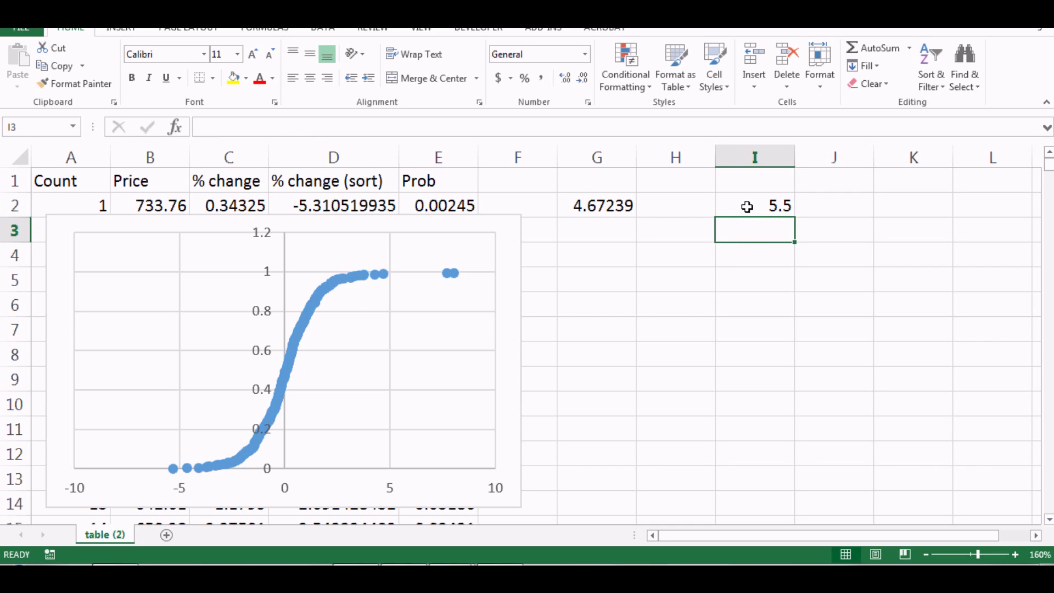
# Test the lookup with a value below the smallest percentage change by setting I2 to -5.5.
pyautogui.click(759, 206)
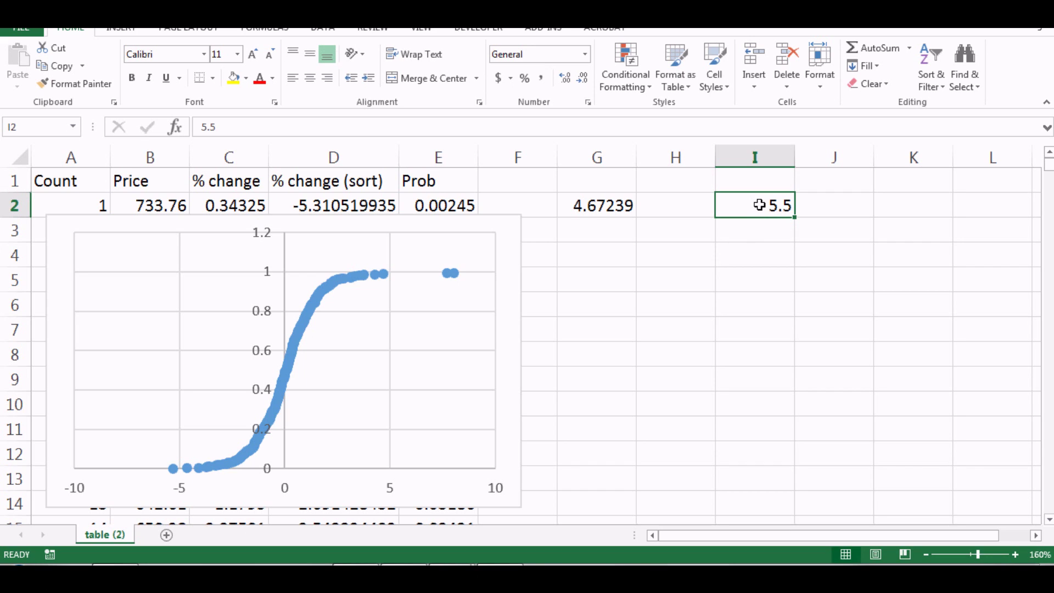
pyautogui.write('-')
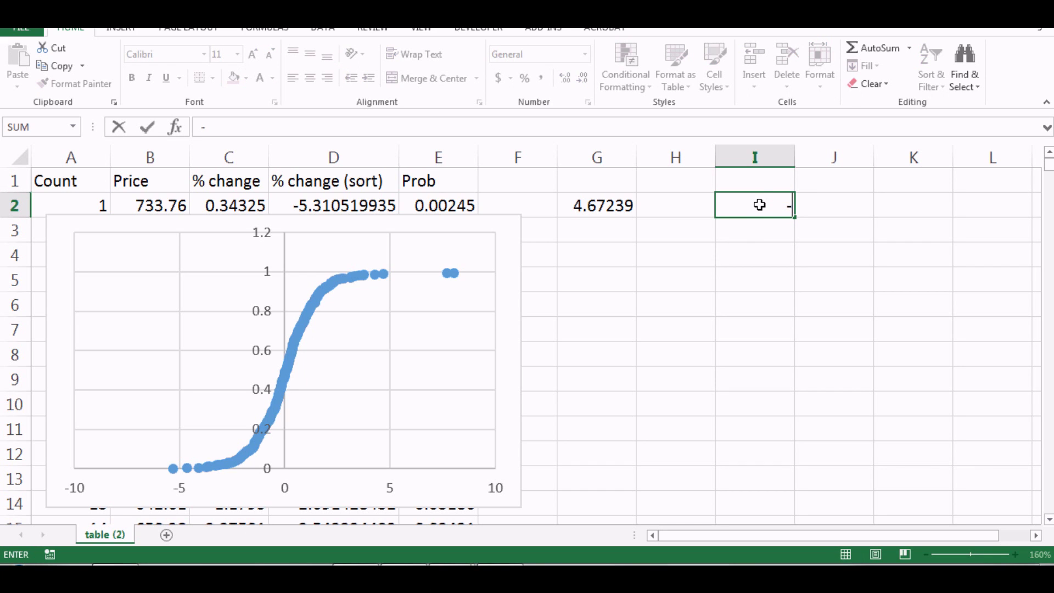
pyautogui.write('5.5')
pyautogui.press('Return')
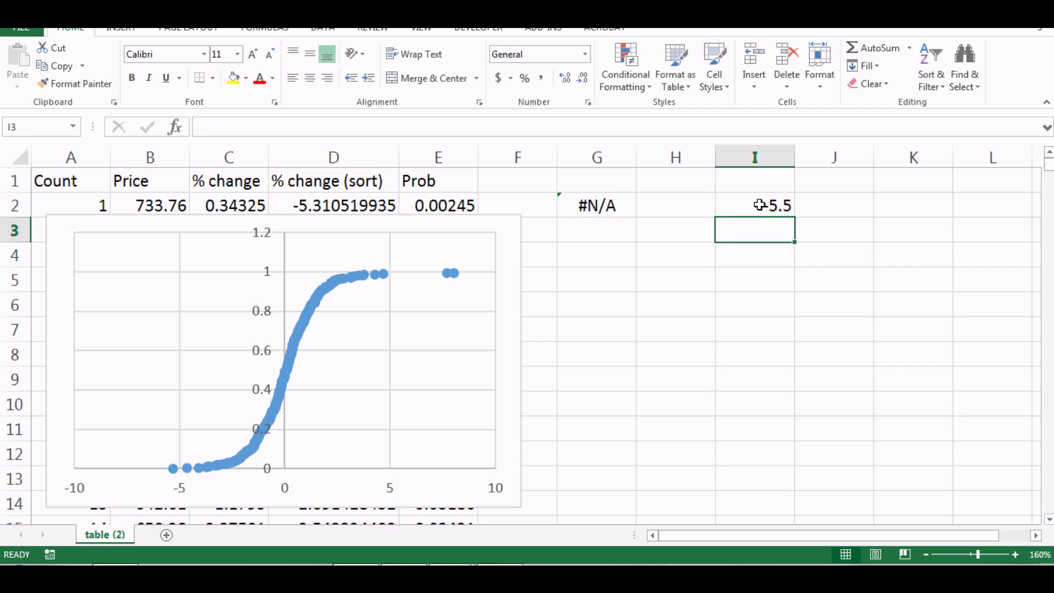
# Set the lookup value in I2 to -5.
pyautogui.click(751, 207)
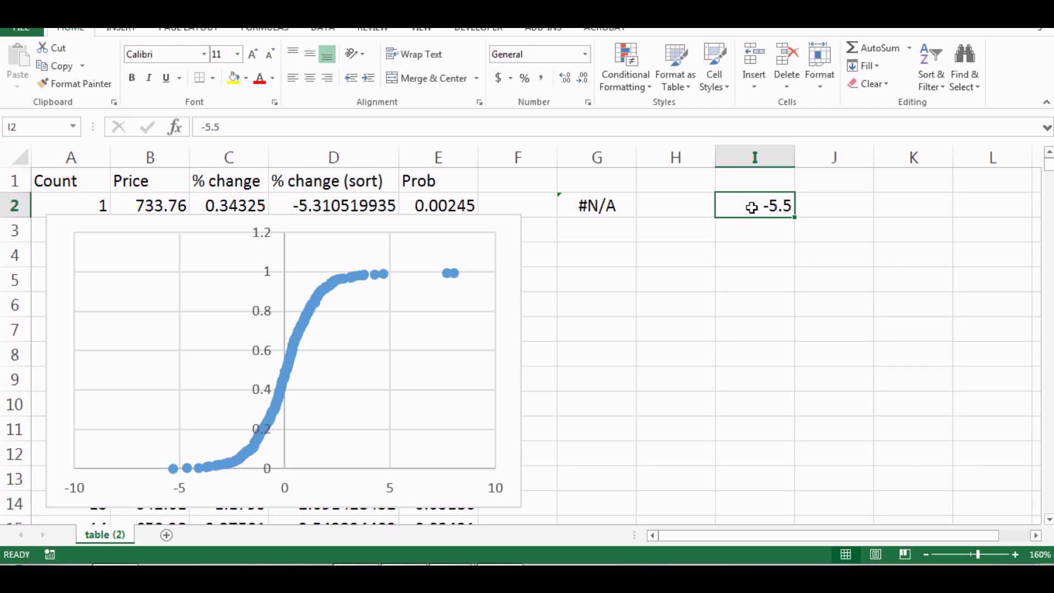
pyautogui.write('-')
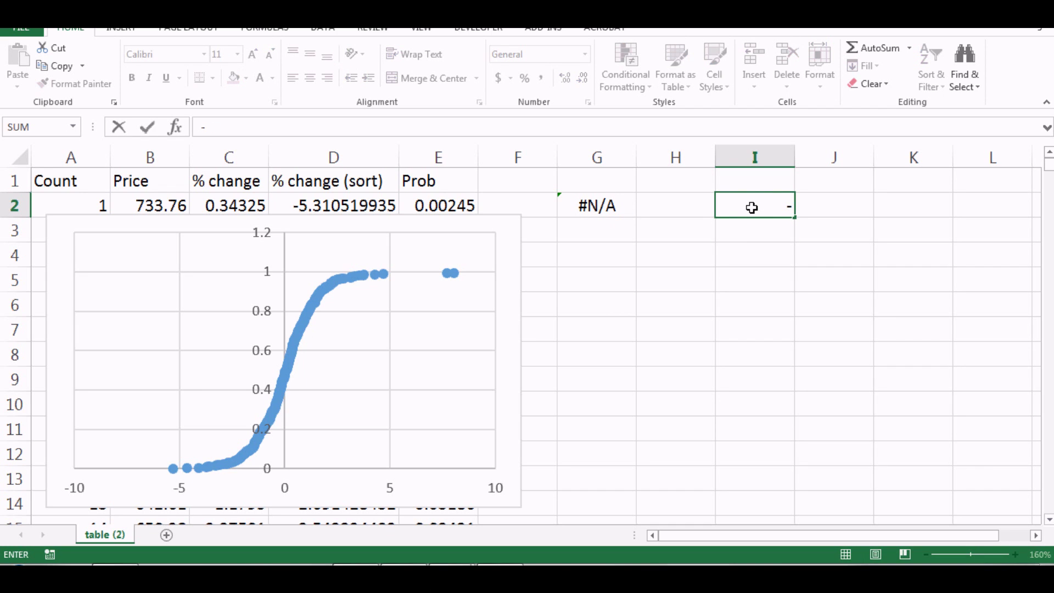
pyautogui.write('5')
pyautogui.press('Return')
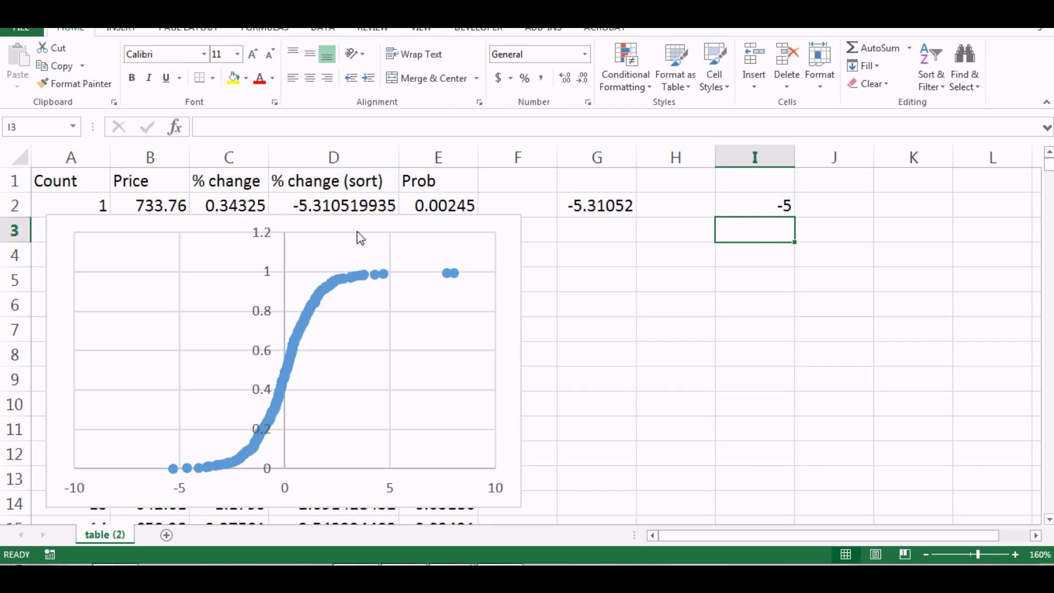
pyautogui.click(391, 223)
pyautogui.click(699, 259)
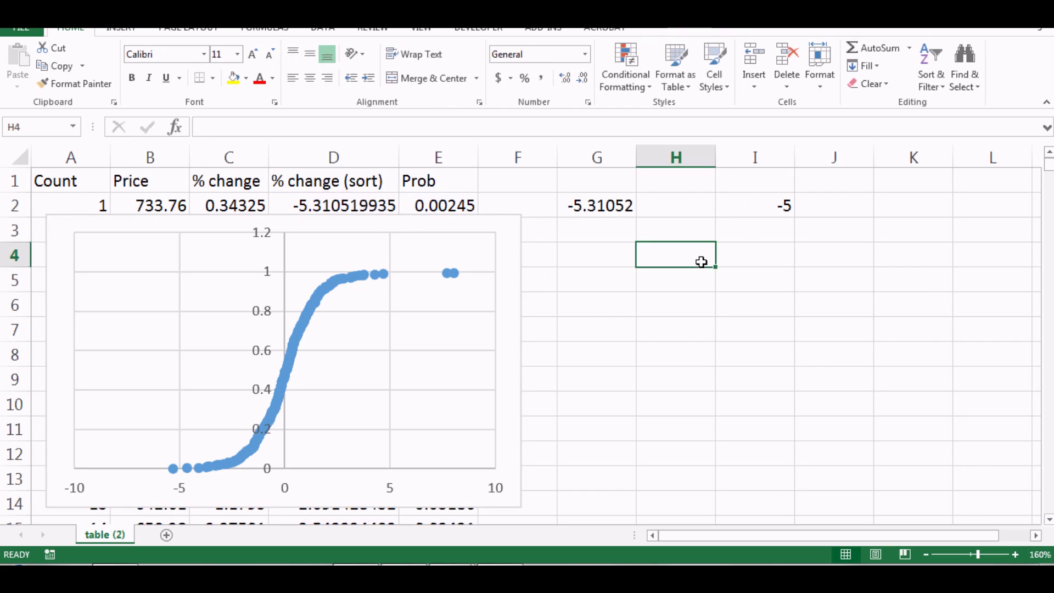
# Copy the VLOOKUP formula text from G2 into H2, keeping its references to I2 and D:E.
pyautogui.click(624, 206)
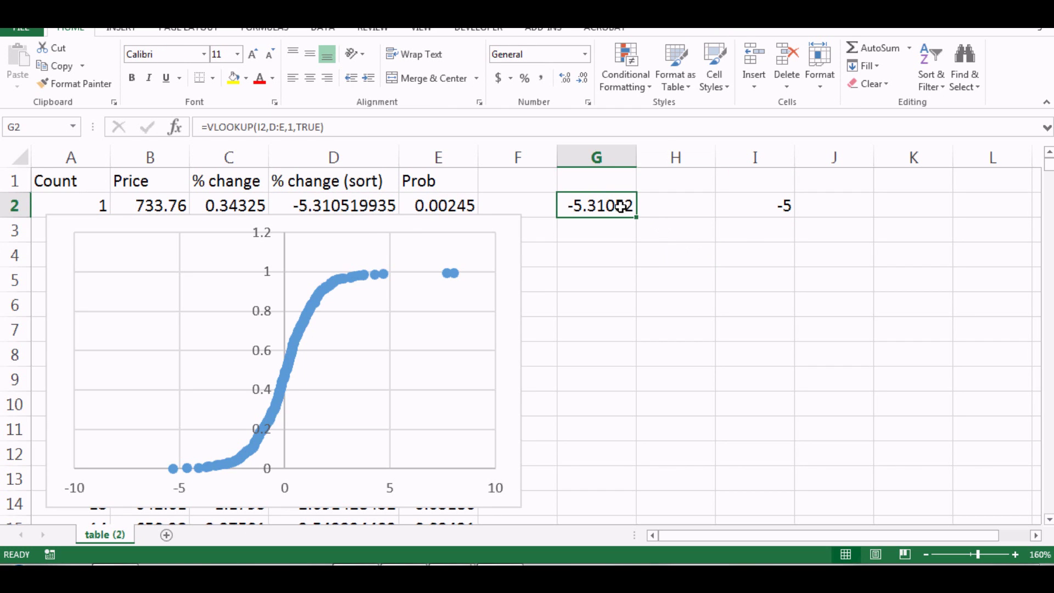
pyautogui.doubleClick(619, 206)
pyautogui.moveTo(751, 206); pyautogui.dragTo(487, 201)
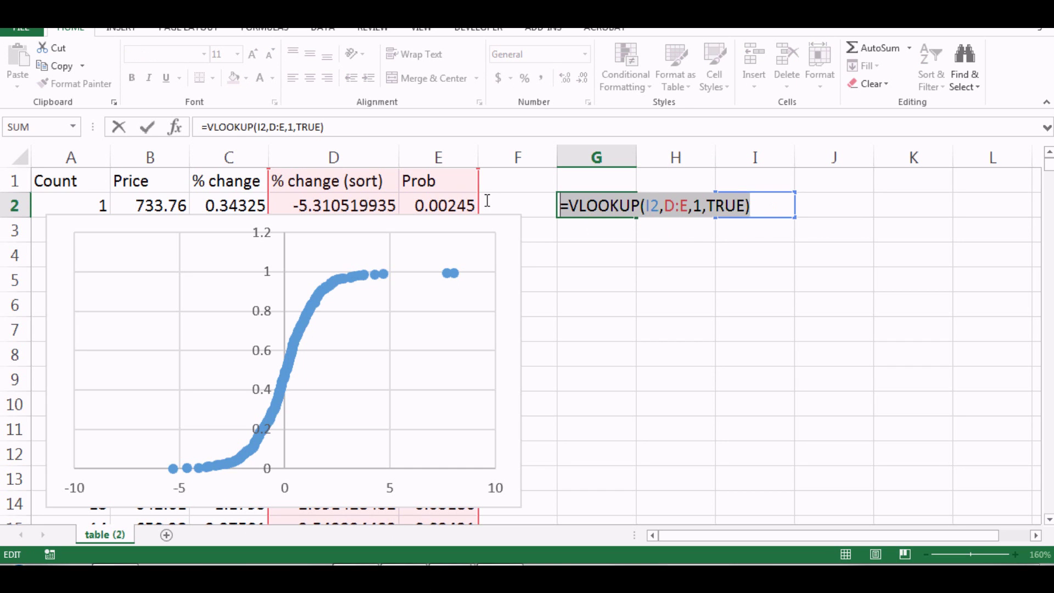
pyautogui.hotkey('ctrl', 'c')
pyautogui.press('Return')
pyautogui.click(655, 207)
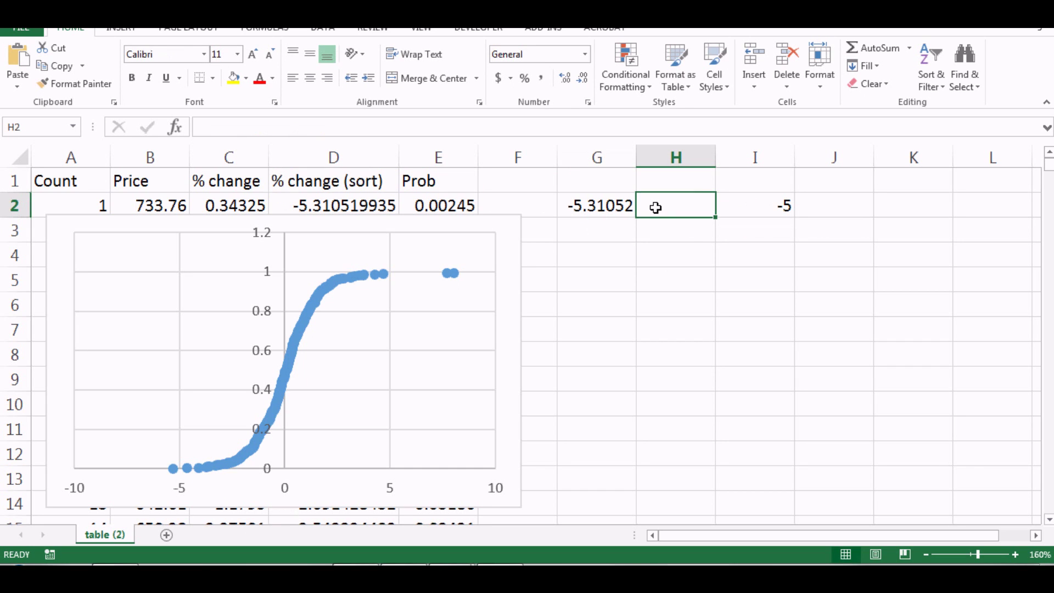
pyautogui.doubleClick(655, 205)
pyautogui.hotkey('ctrl', 'v')
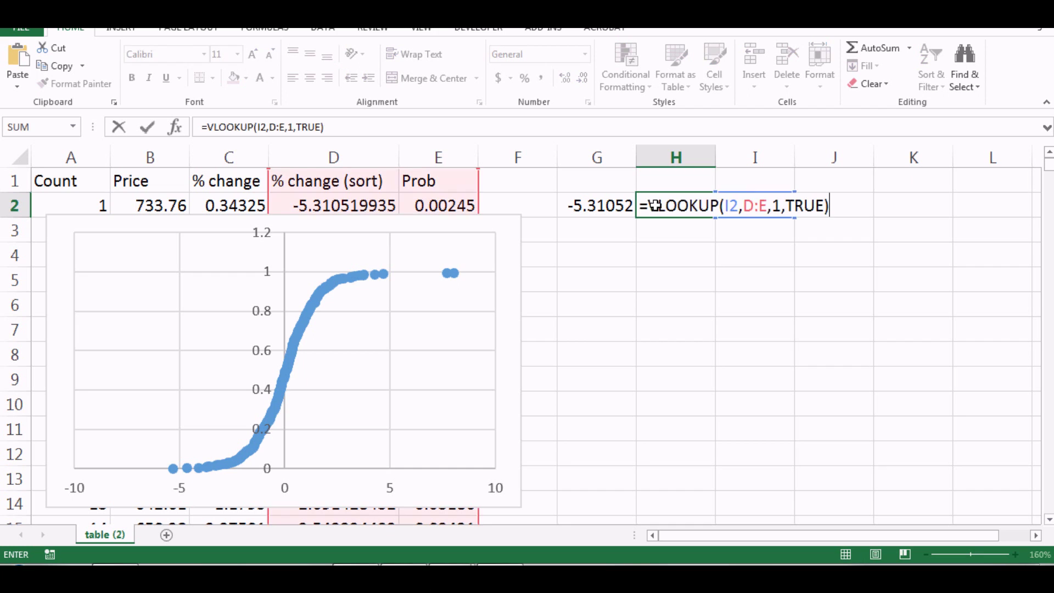
# Change the column index in H2's formula to 2 so it returns the Prob column, and select the lookup value in I2.
pyautogui.doubleClick(776, 206)
pyautogui.write('3')
pyautogui.hotkey('ctrl', 'Return')
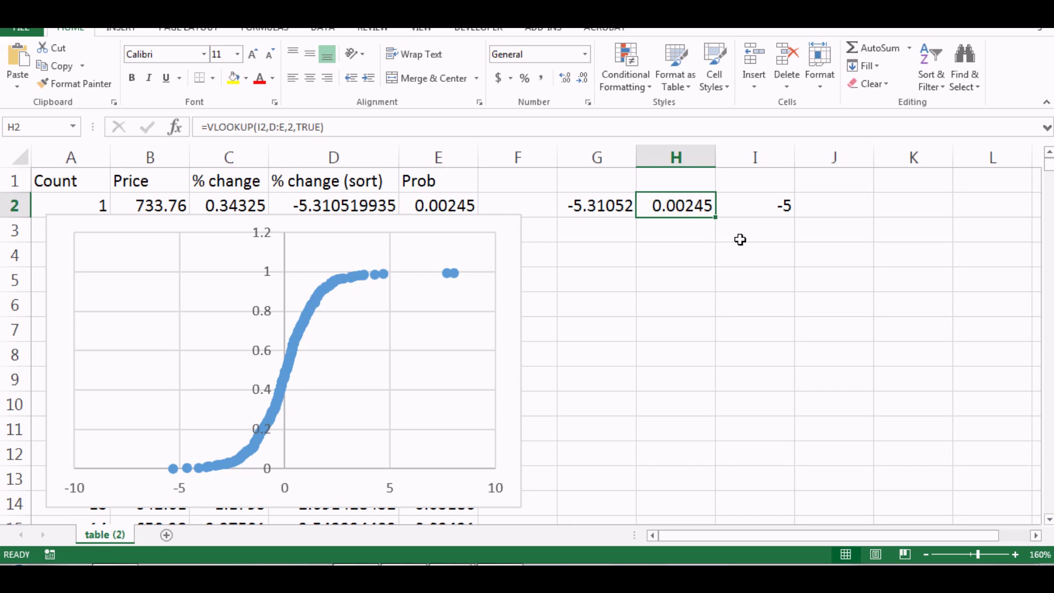
pyautogui.click(774, 206)
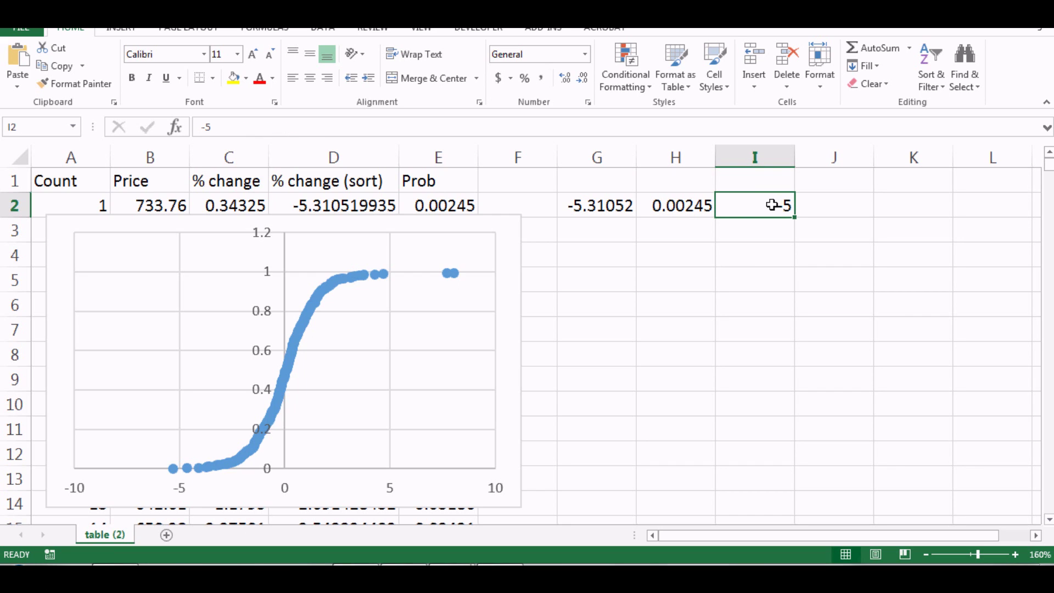
# Copy the lookup row G2:I2 into row 3 starting at G3, and check the copied VLOOKUP formulas in G3 and H3.
pyautogui.moveTo(582, 206); pyautogui.dragTo(732, 206)
pyautogui.hotkey('ctrl', 'c')
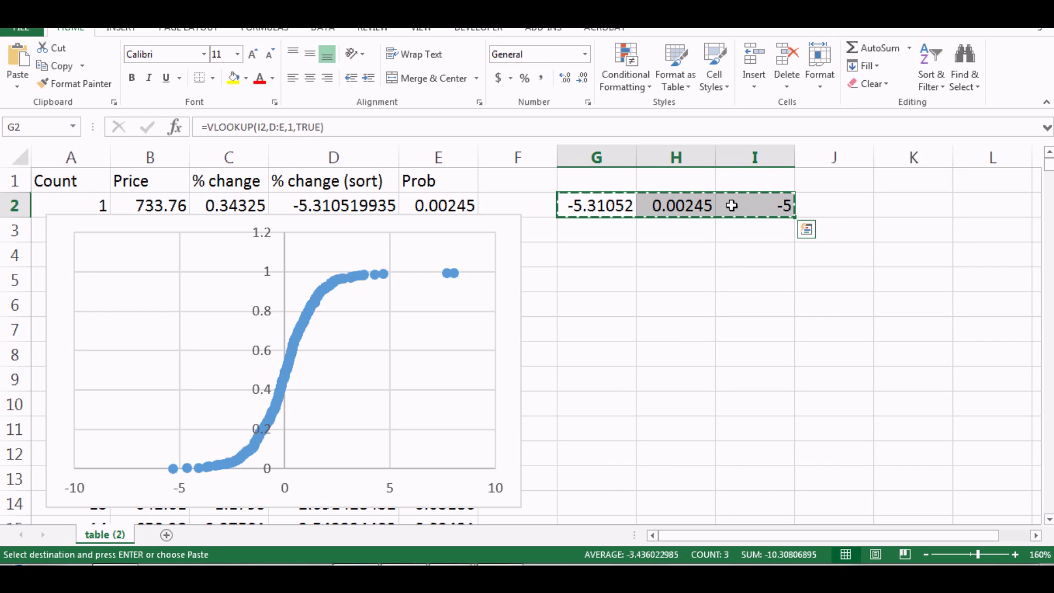
pyautogui.click(594, 228)
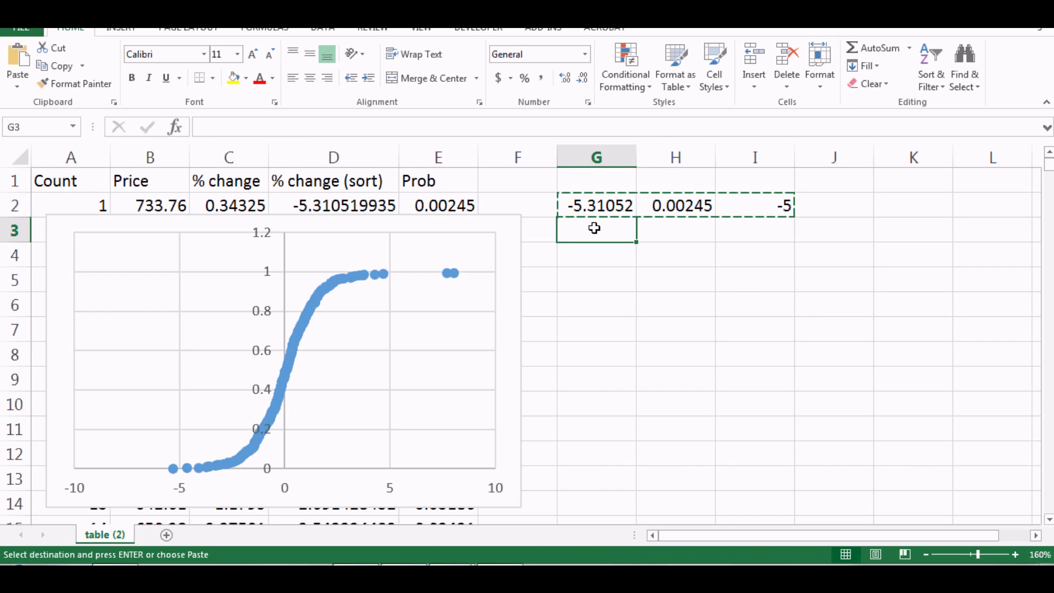
pyautogui.hotkey('ctrl', 'v')
pyautogui.doubleClick(604, 231)
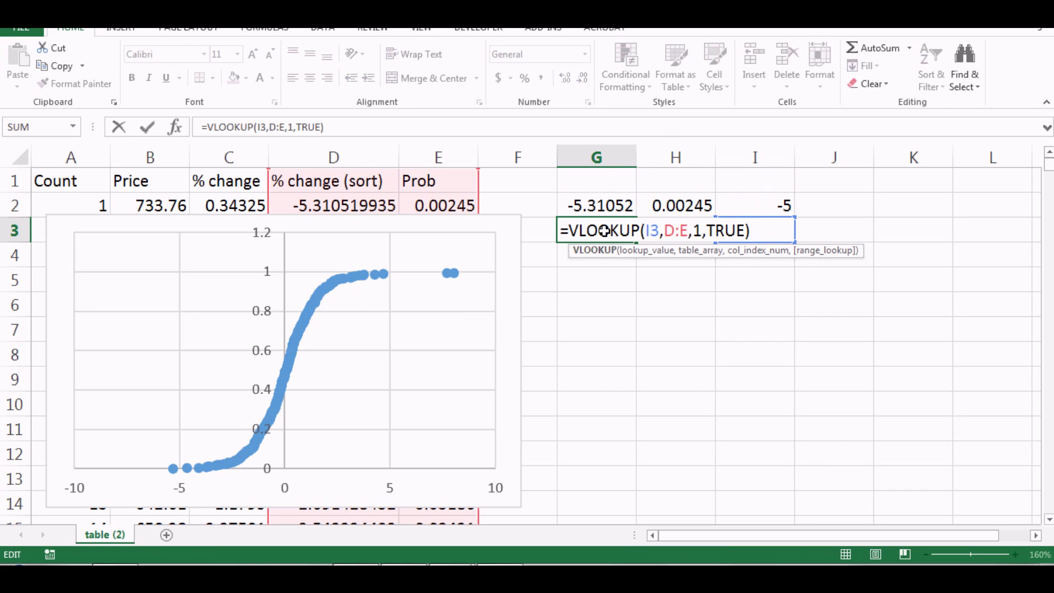
pyautogui.press('Return')
pyautogui.click(664, 227)
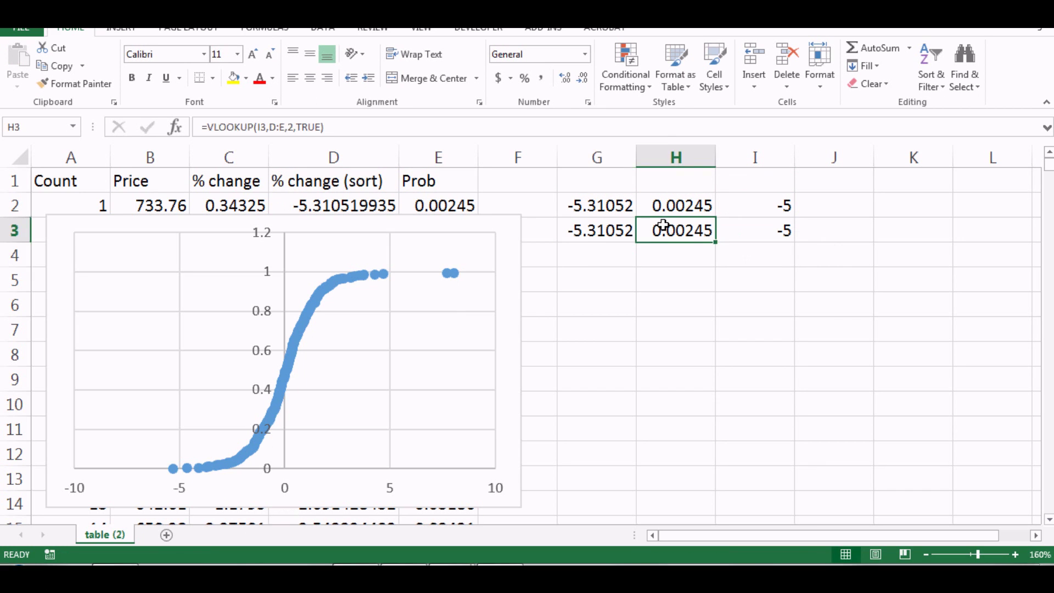
pyautogui.doubleClick(663, 226)
pyautogui.press('Return')
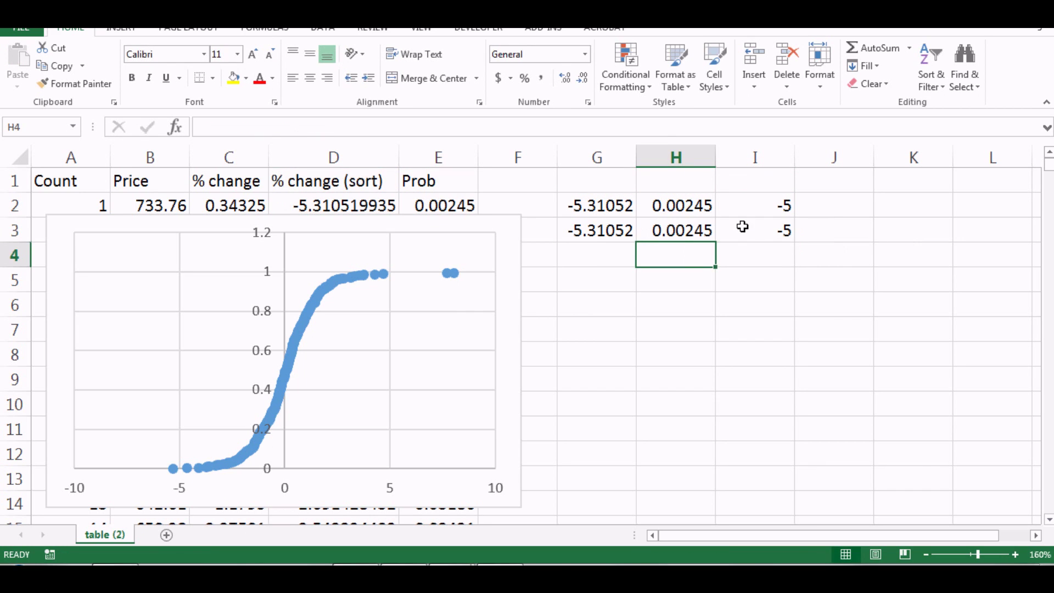
# Set the second lookup value in I3 to 2 and compare it with the lookup in row 2.
pyautogui.click(764, 229)
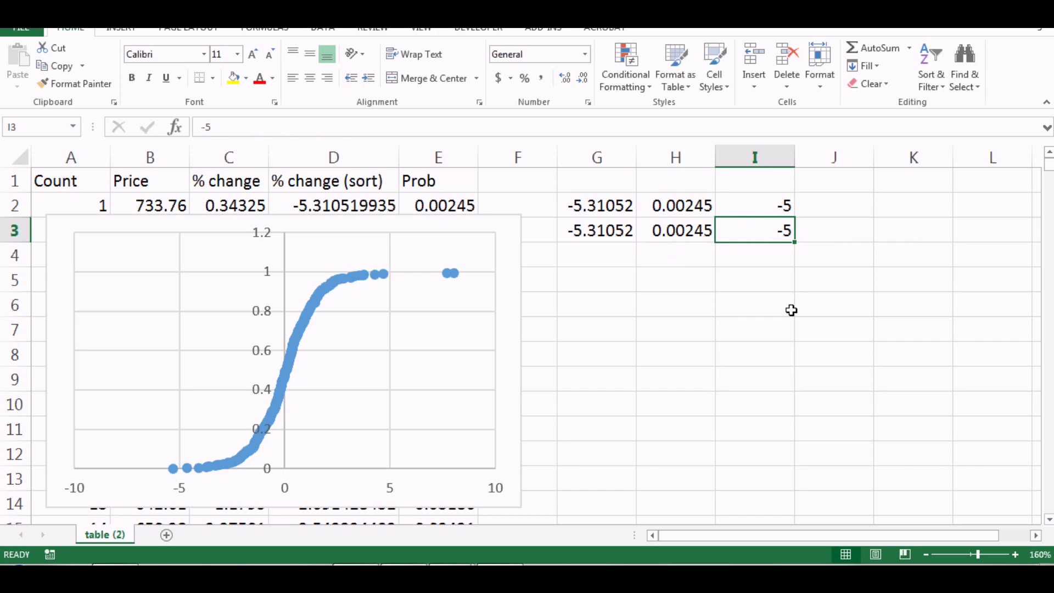
pyautogui.write('2')
pyautogui.press('Return')
pyautogui.click(677, 227)
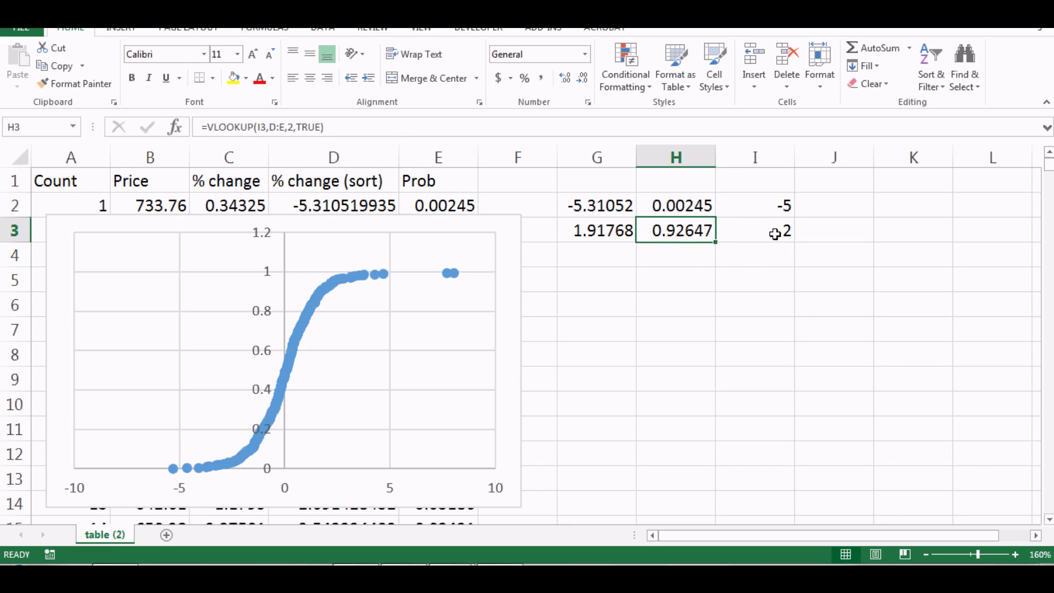
pyautogui.click(775, 204)
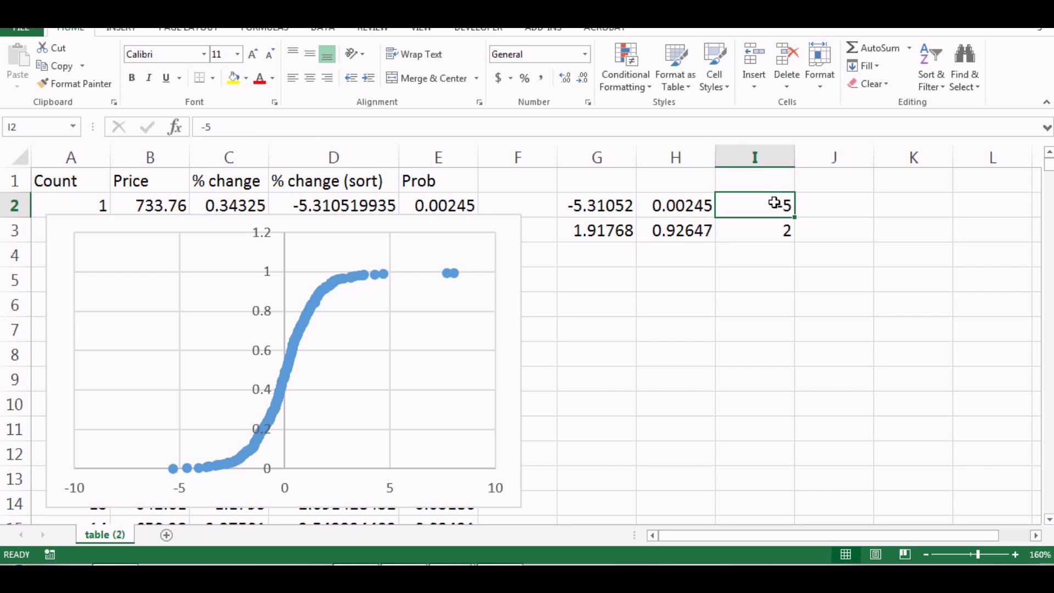
# Enter the label "Probability for stock to remain between" in G5.
pyautogui.click(676, 274)
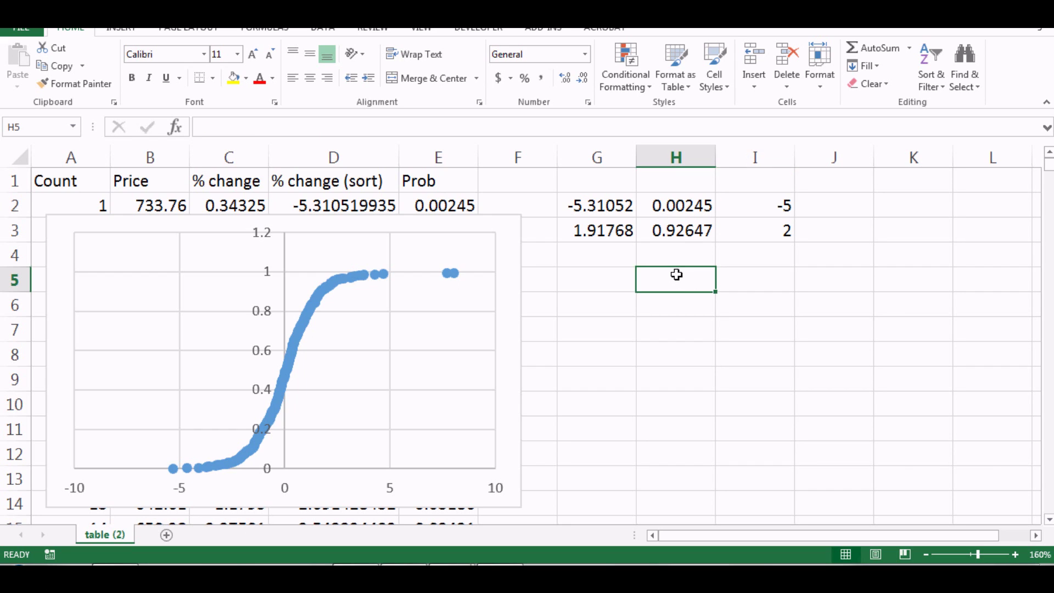
pyautogui.click(573, 281)
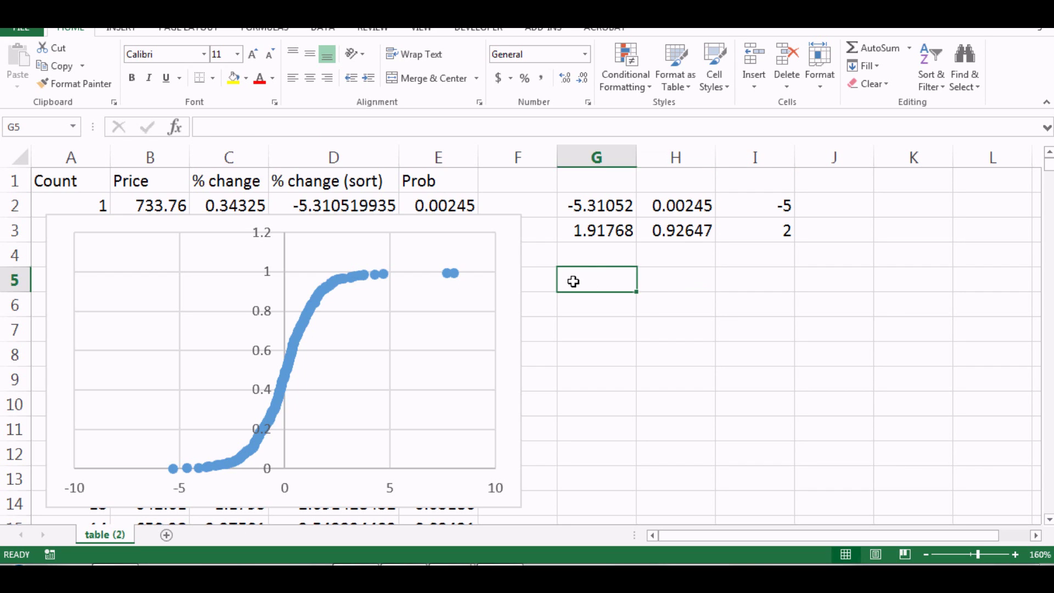
pyautogui.write('Probabi')
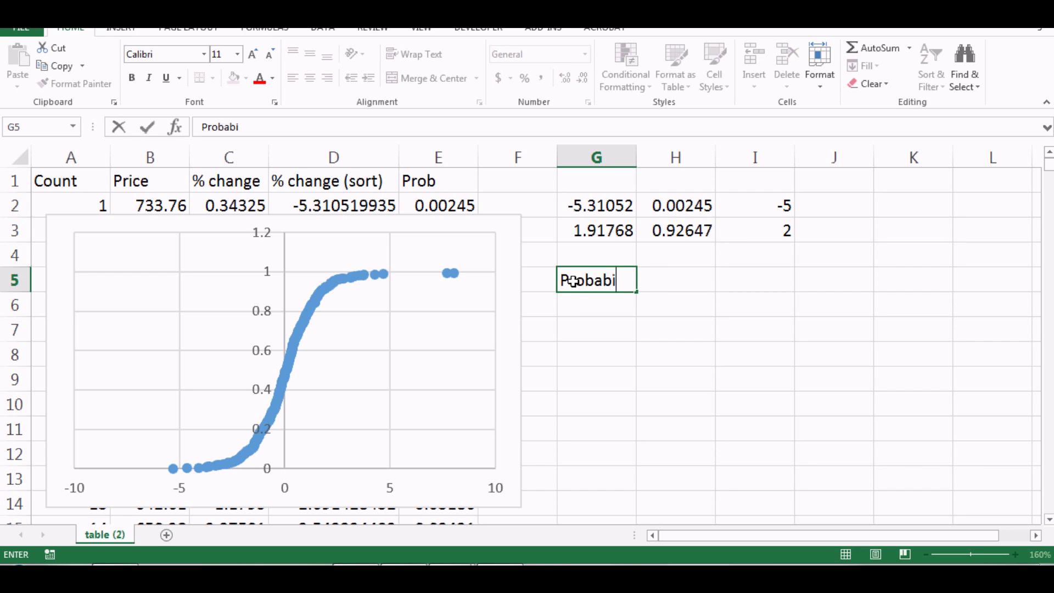
pyautogui.write('lity for st')
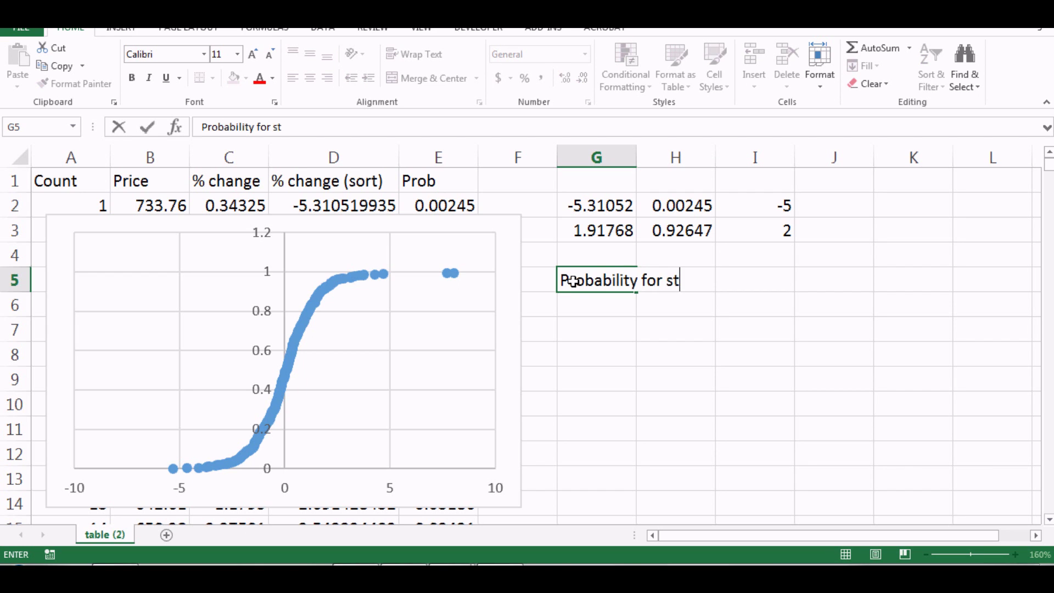
pyautogui.write('ock to re')
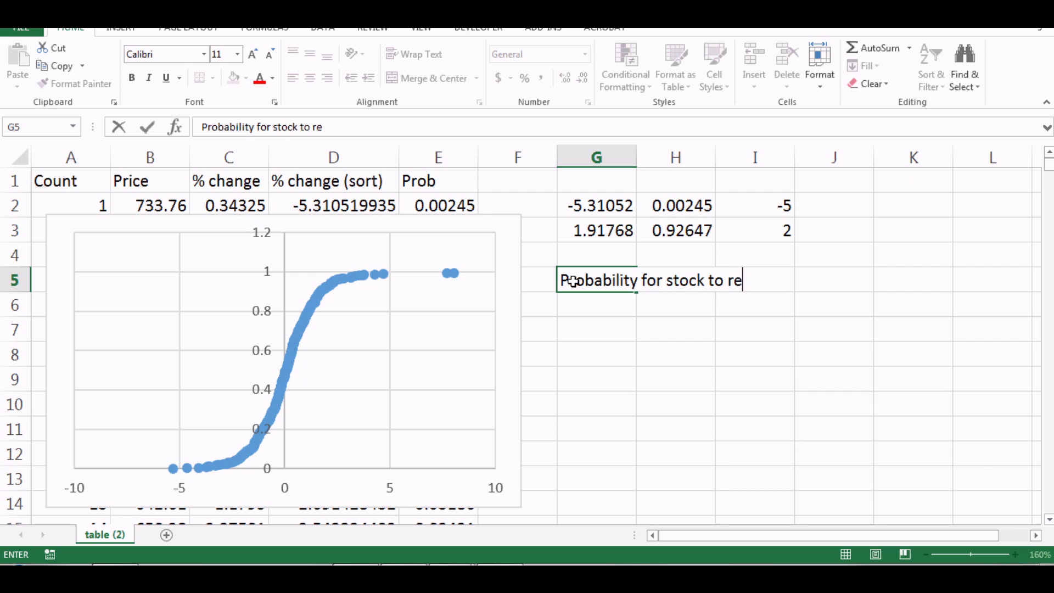
pyautogui.write('main between')
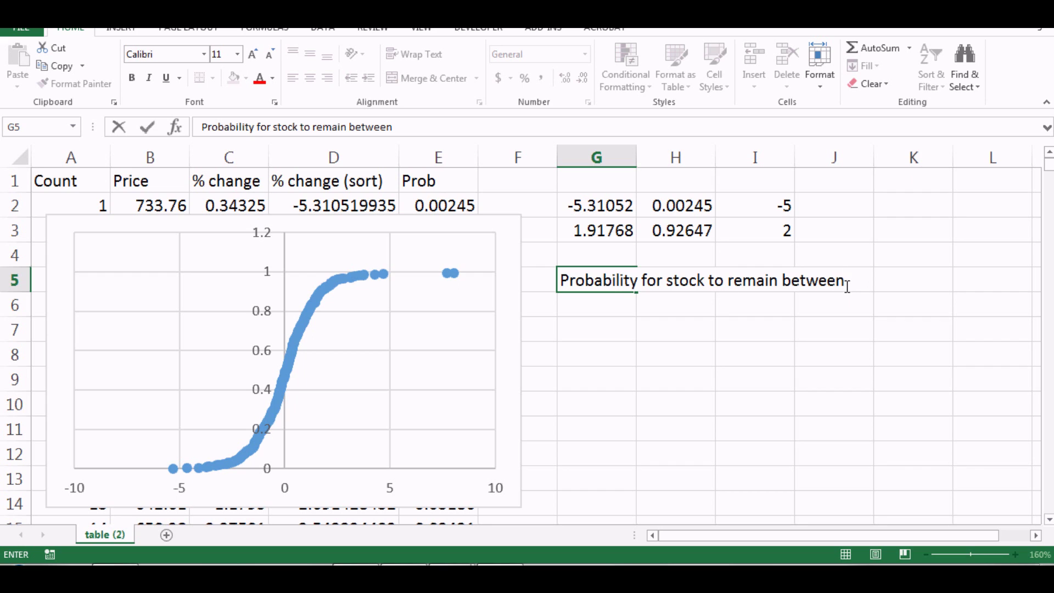
pyautogui.click(675, 328)
# Enter the formula =I2 in H6 to show the lower bound below the label.
pyautogui.click(675, 305)
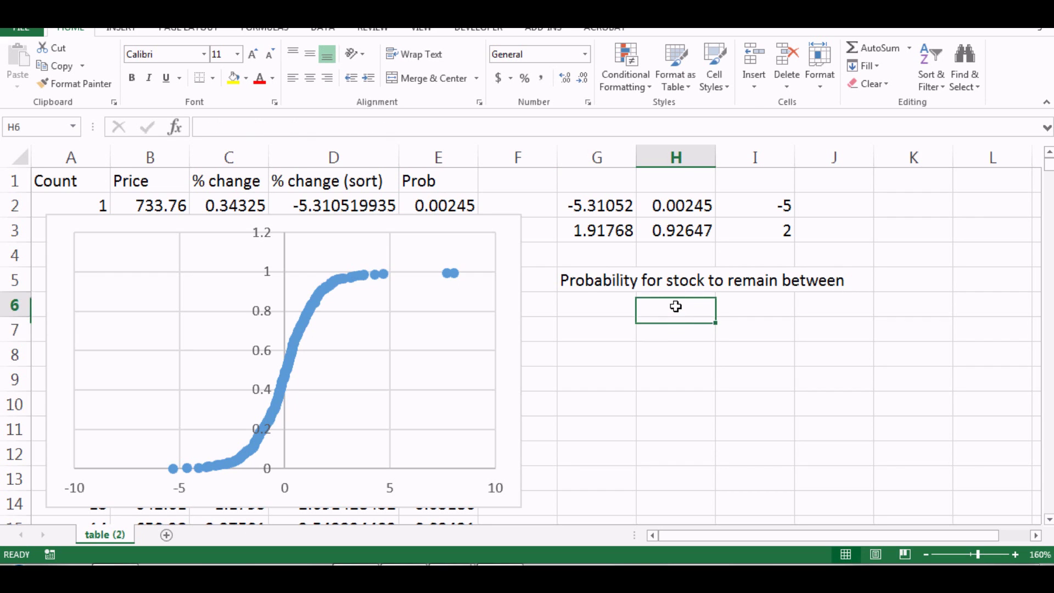
pyautogui.write('=')
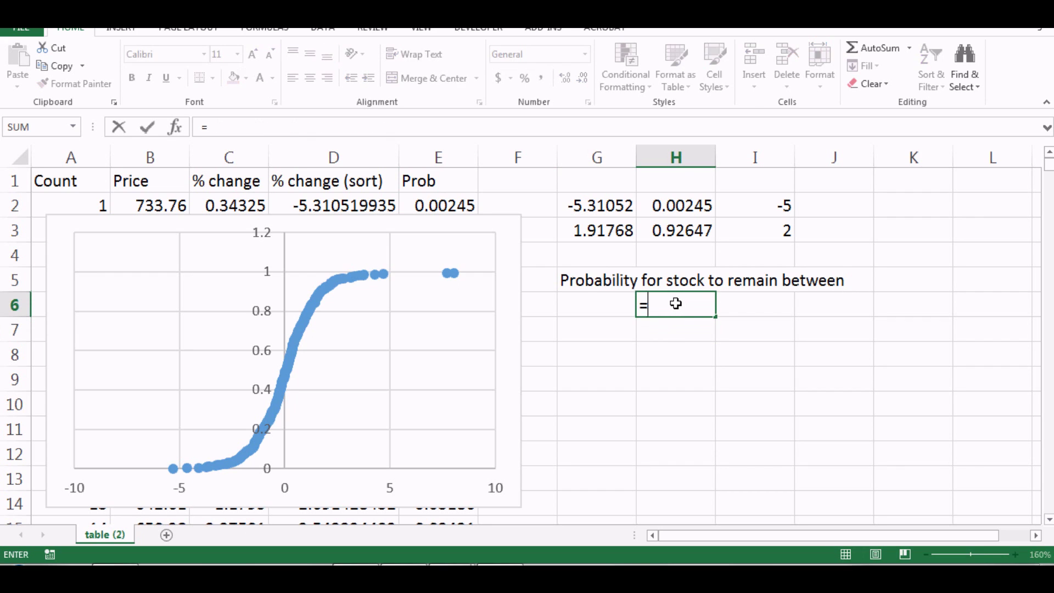
pyautogui.press('Up')
pyautogui.press('Up')
pyautogui.press('Up')
pyautogui.press('Up')
pyautogui.press('Right')
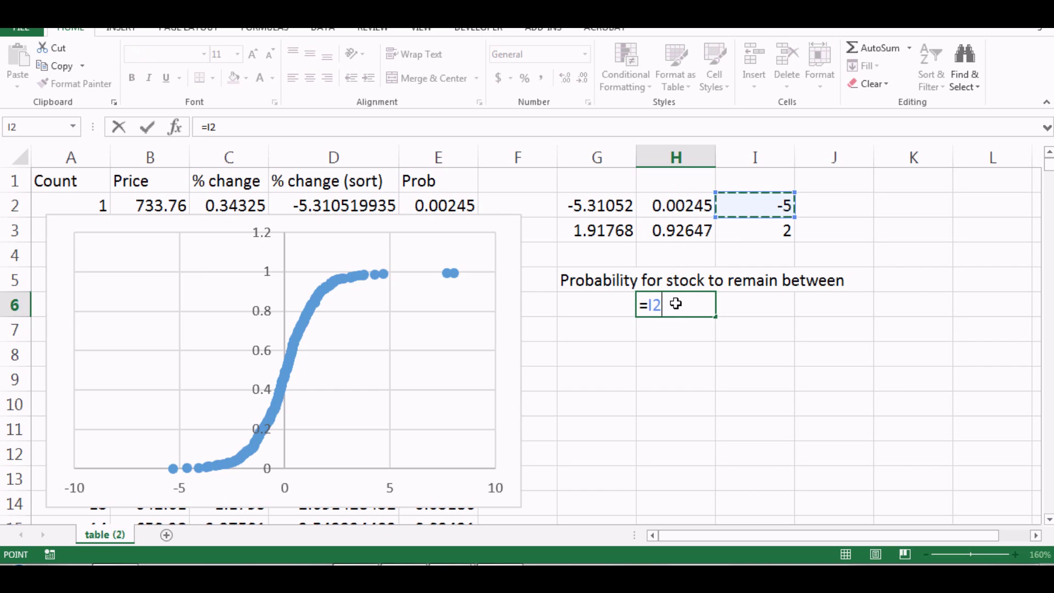
pyautogui.press('Return')
# Enter "and" in I6, and reference the upper bound in J6 with =I3.
pyautogui.press('Up')
pyautogui.press('Right')
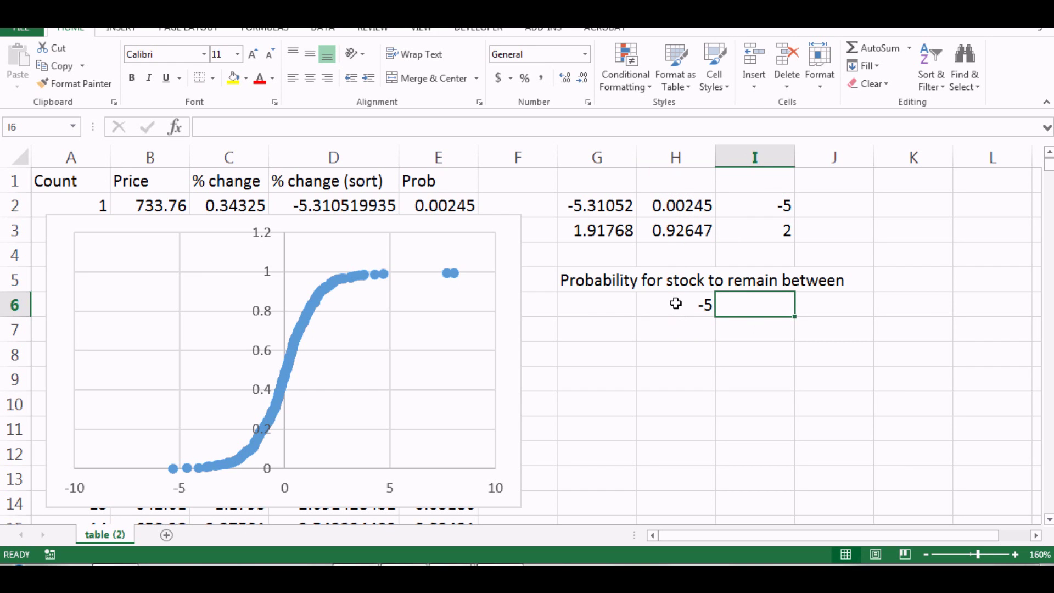
pyautogui.write('and')
pyautogui.press('Right')
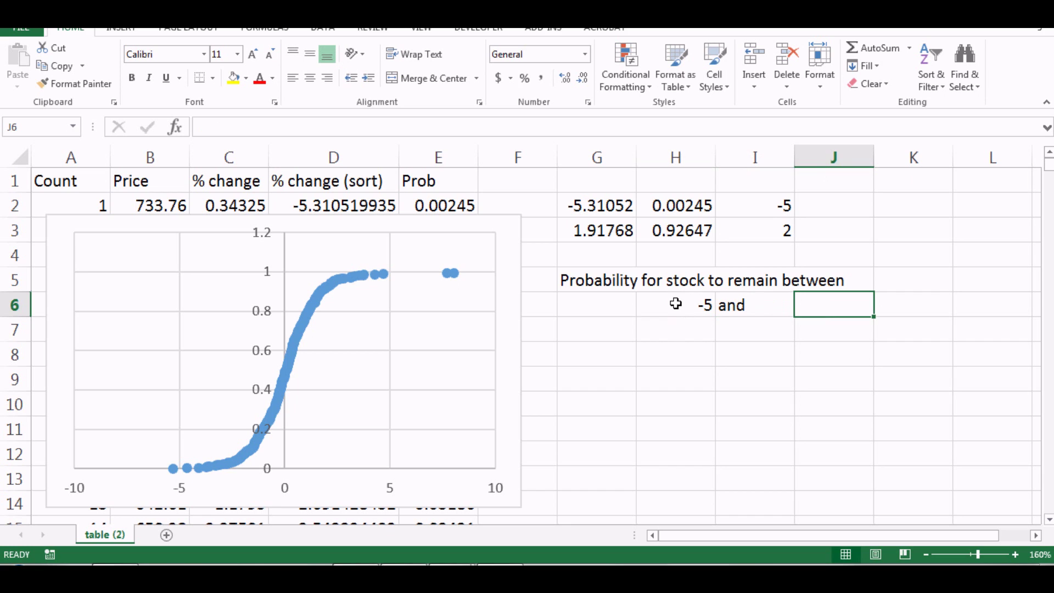
pyautogui.write('=')
pyautogui.click(761, 226)
pyautogui.press('Return')
# Replace "remain" with "gain" in the G5 label so it reads "Probability for stock to gain between".
pyautogui.doubleClick(574, 279)
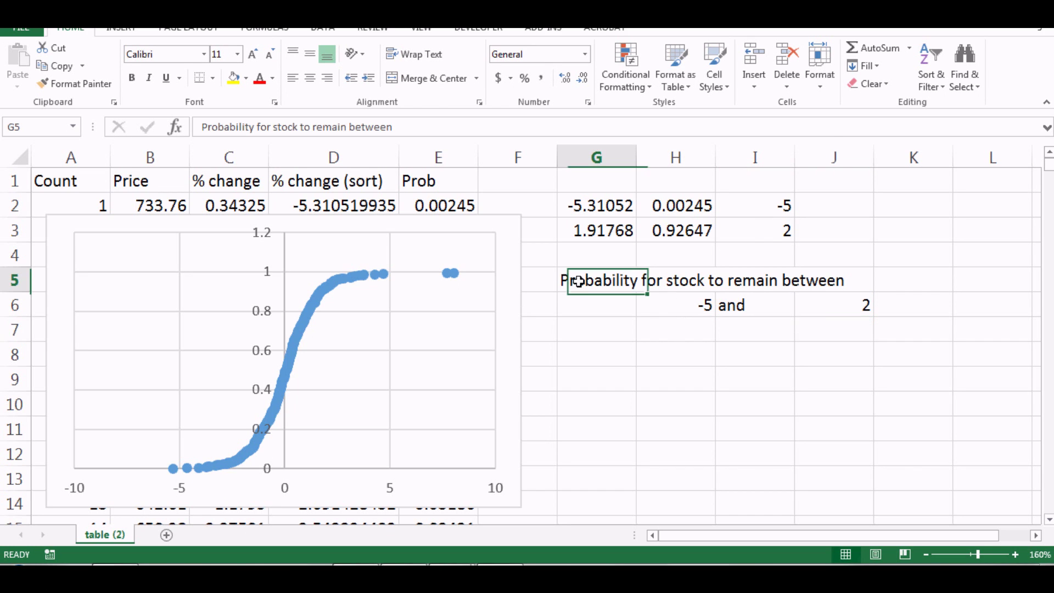
pyautogui.moveTo(783, 282); pyautogui.dragTo(727, 280)
pyautogui.write('gain')
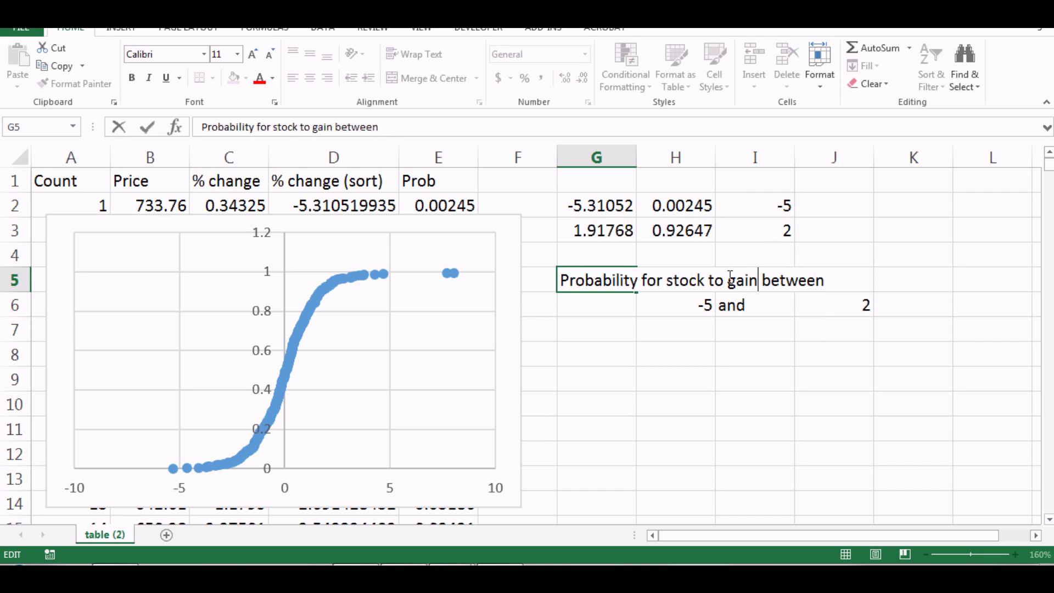
pyautogui.press('Return')
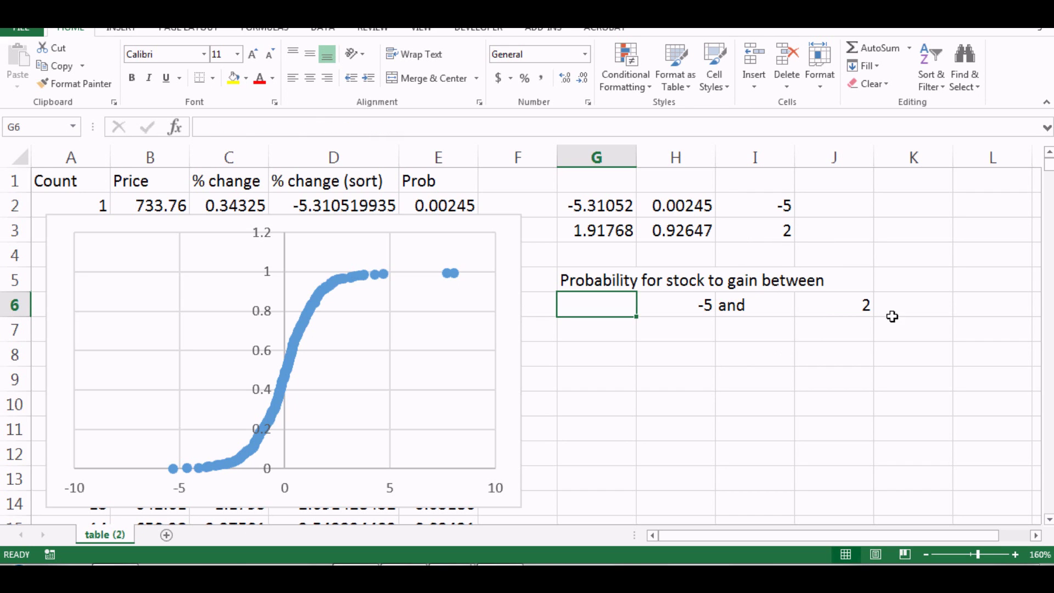
# Calculate the probability between the two bounds in H8 with the formula =H3-H2.
pyautogui.click(690, 352)
pyautogui.write('=')
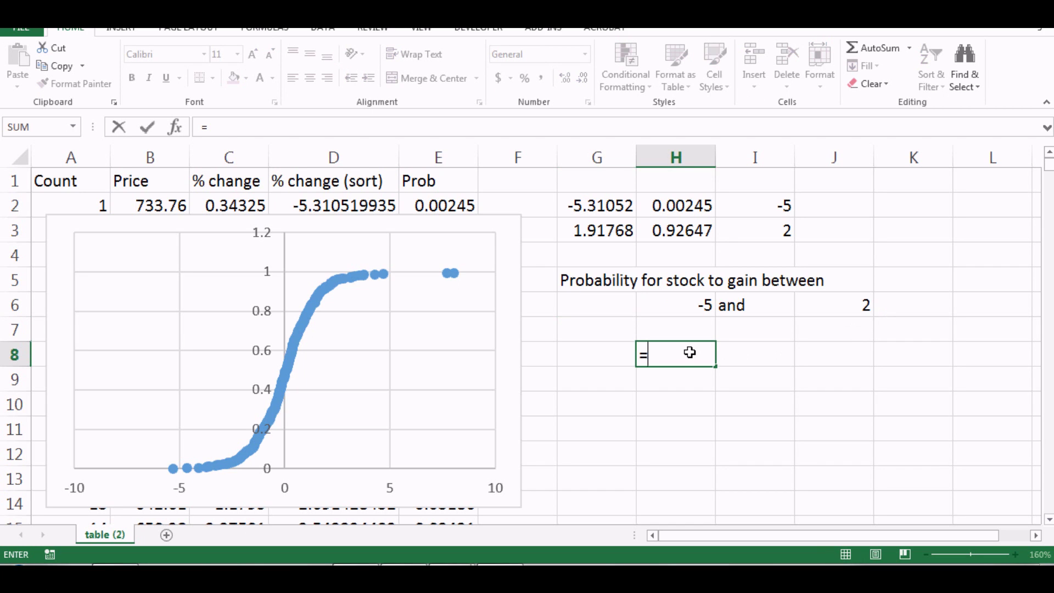
pyautogui.click(666, 232)
pyautogui.write('-')
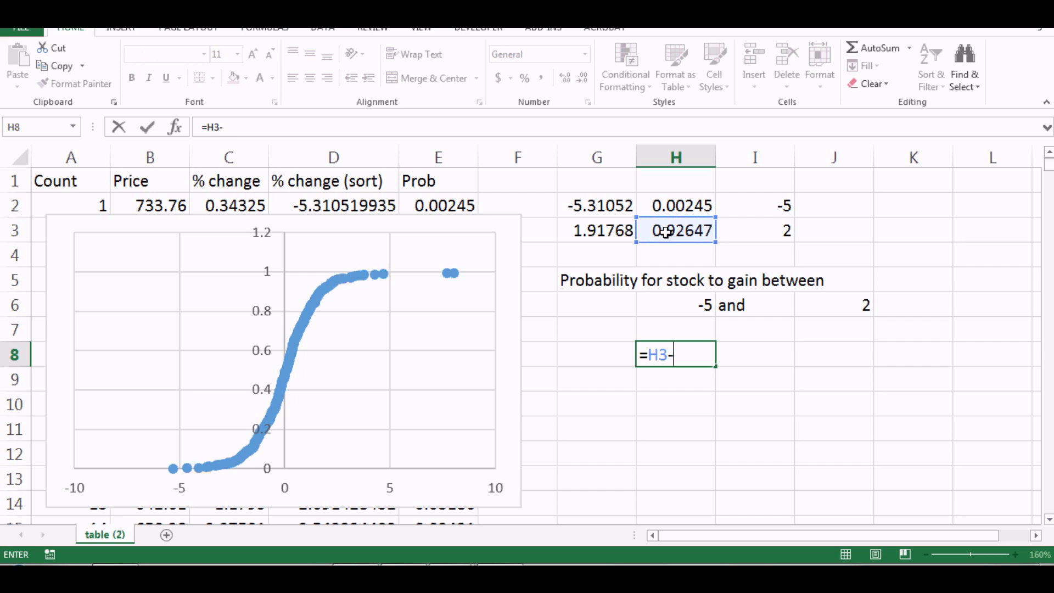
pyautogui.click(687, 194)
pyautogui.press('Return')
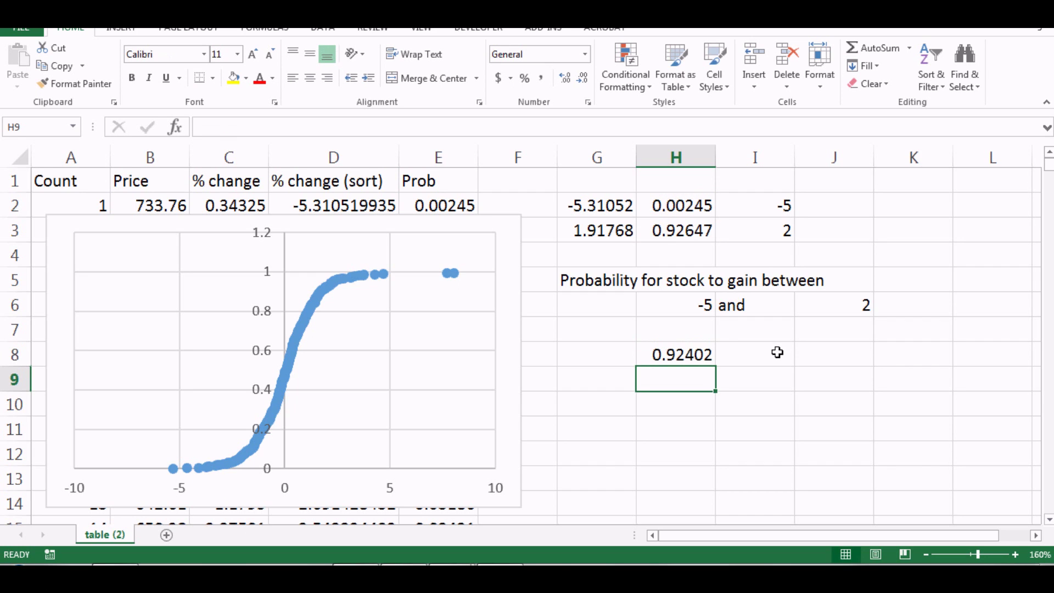
# Set the lower lookup value in I2 to 1.
pyautogui.click(784, 205)
pyautogui.write('1')
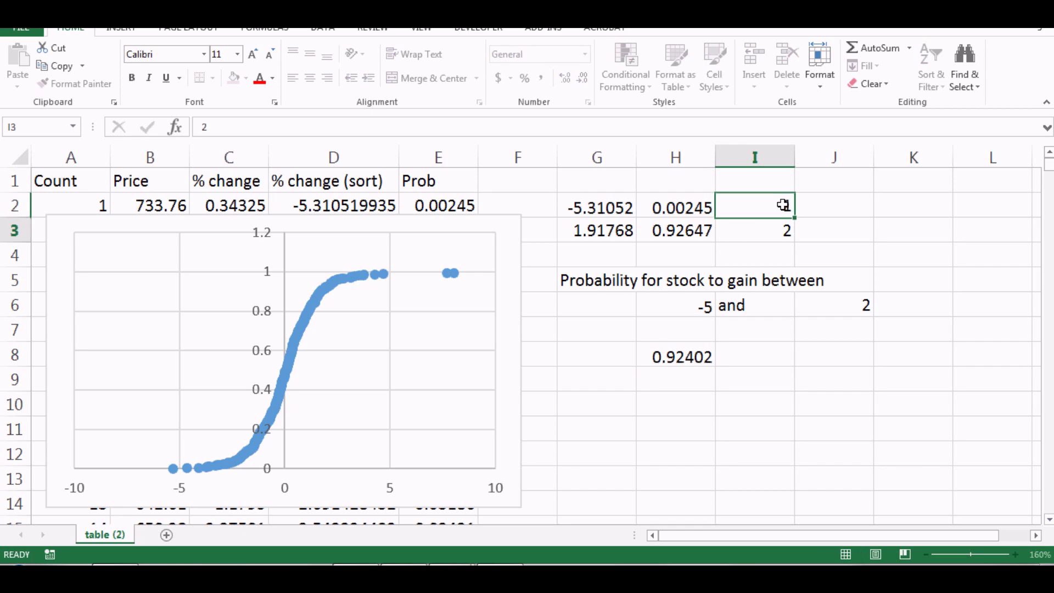
pyautogui.press('Return')
pyautogui.click(736, 378)
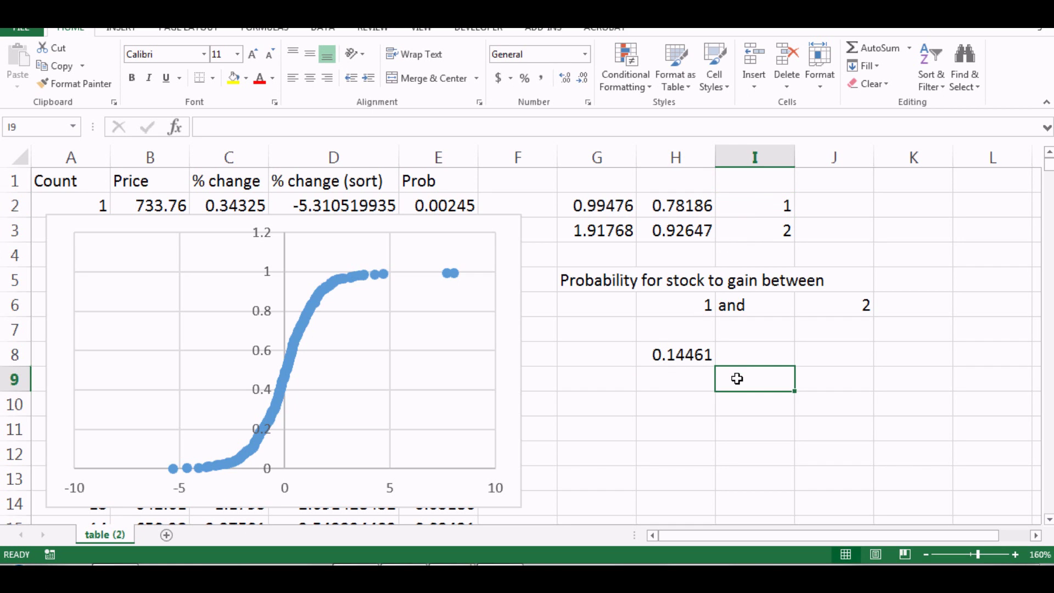
# Fill the probability result in H8 and the lookup values in I2:I3 with yellow.
pyautogui.click(659, 354)
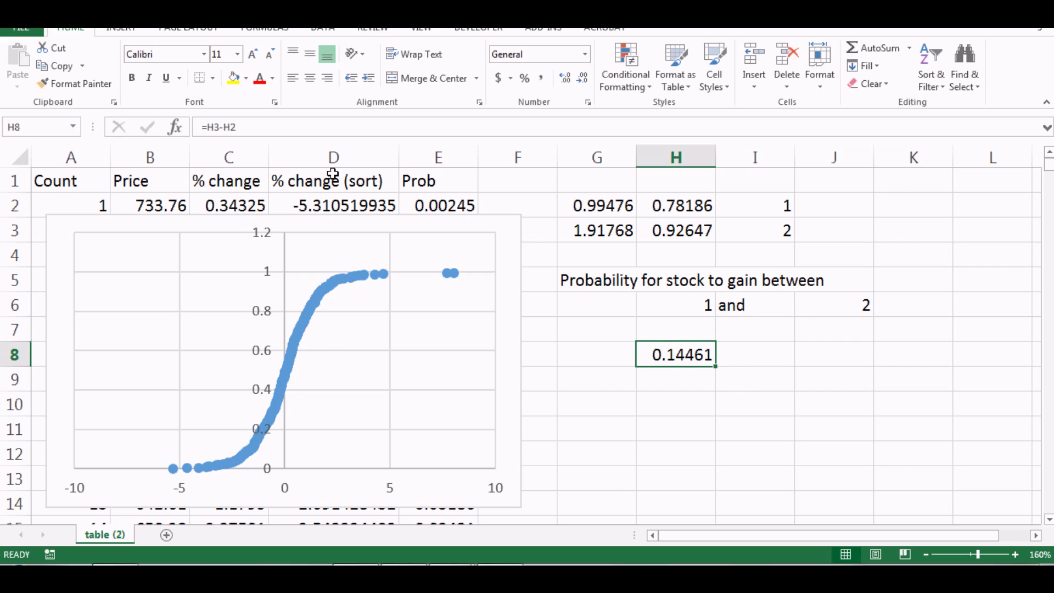
pyautogui.click(234, 78)
pyautogui.click(789, 376)
pyautogui.moveTo(769, 204); pyautogui.dragTo(777, 228)
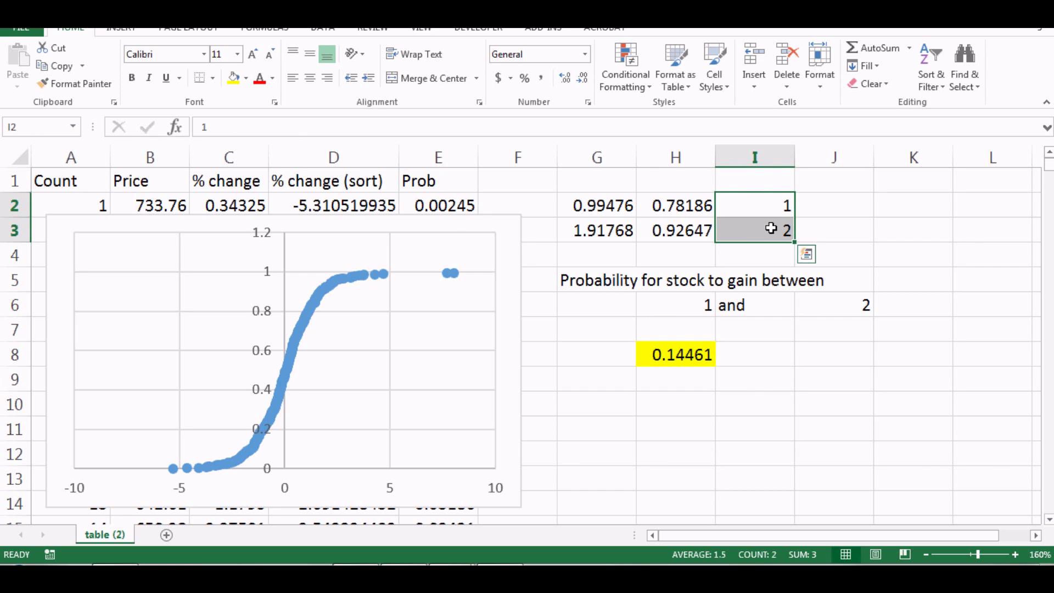
pyautogui.click(246, 78)
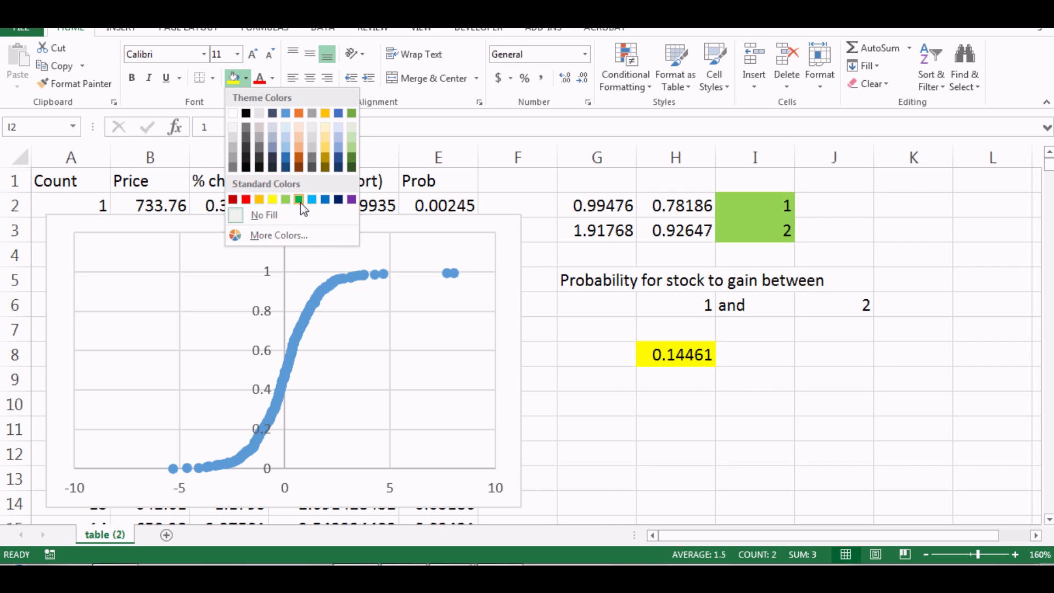
pyautogui.click(272, 200)
pyautogui.click(803, 426)
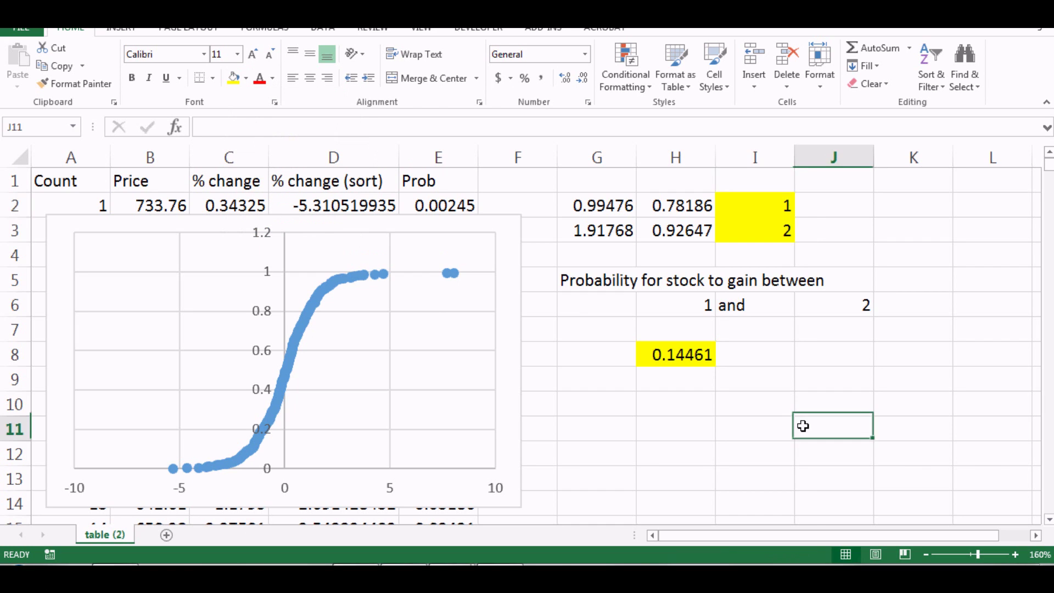
# Apply all borders to the lookup values in I2:I3, and select the probability result in H8.
pyautogui.click(744, 206)
pyautogui.moveTo(744, 207); pyautogui.dragTo(752, 229)
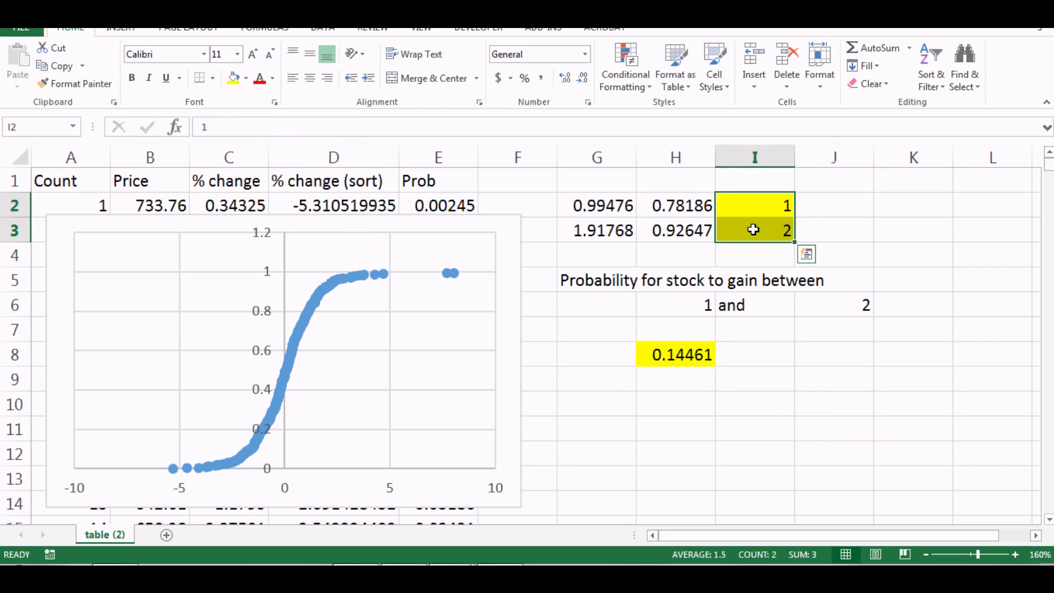
pyautogui.click(212, 77)
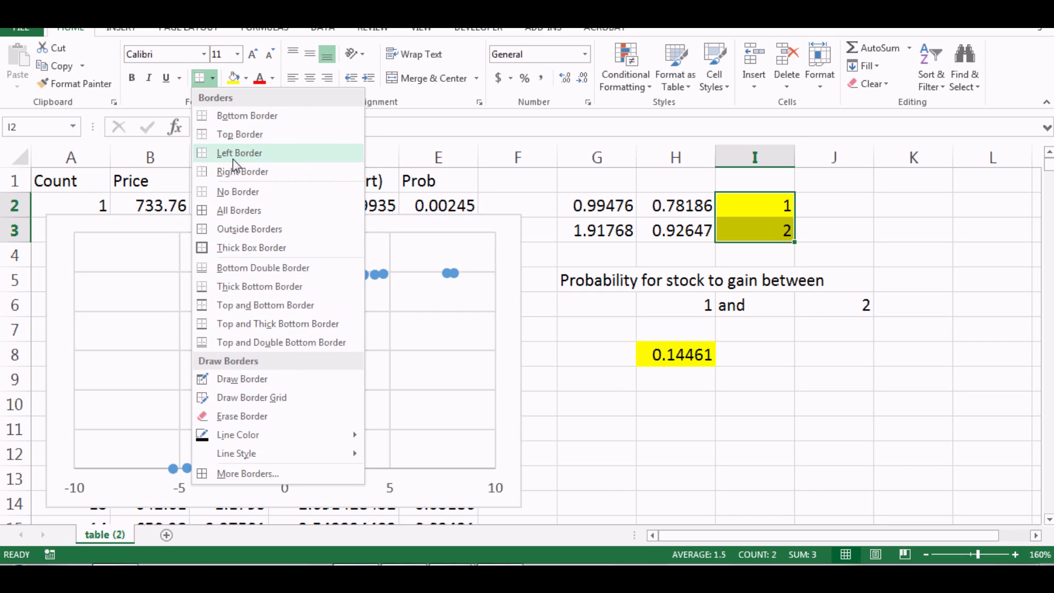
pyautogui.click(236, 210)
pyautogui.click(649, 373)
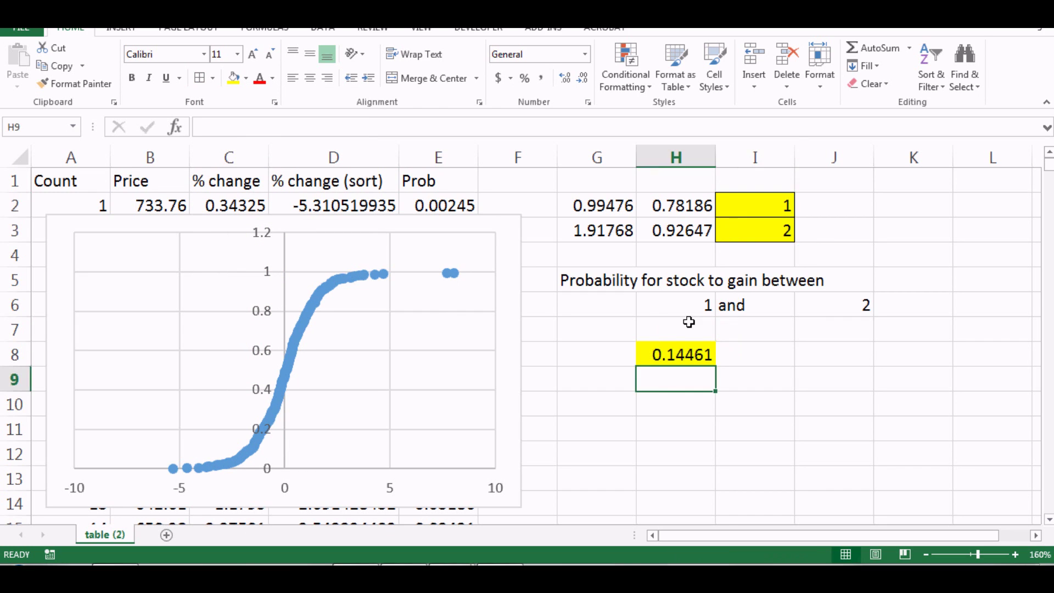
pyautogui.click(666, 354)
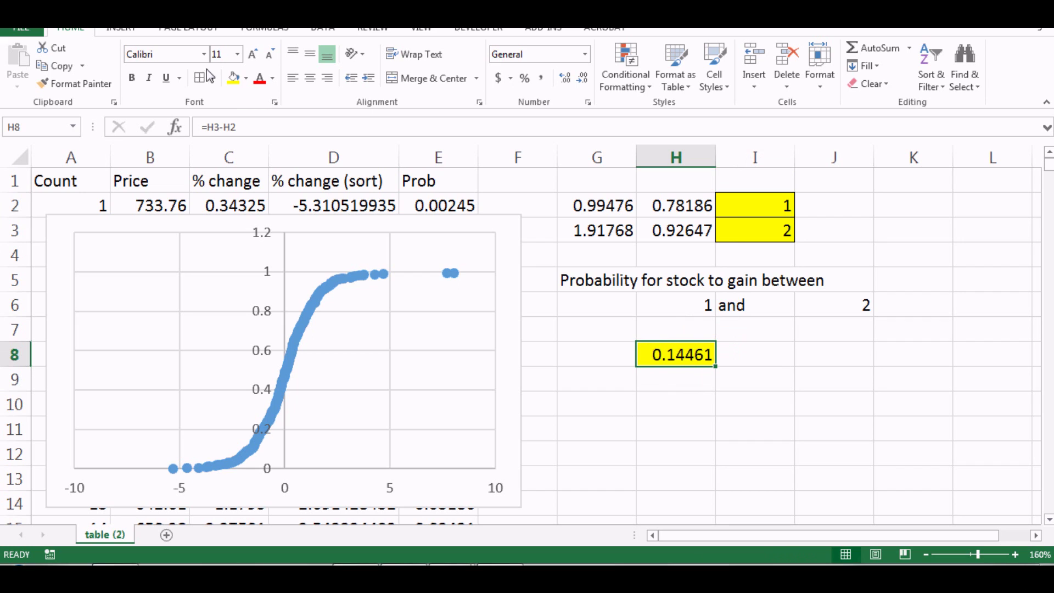
# Label the result in G8 as "Probability" and widen column G so the label fits.
pyautogui.click(784, 372)
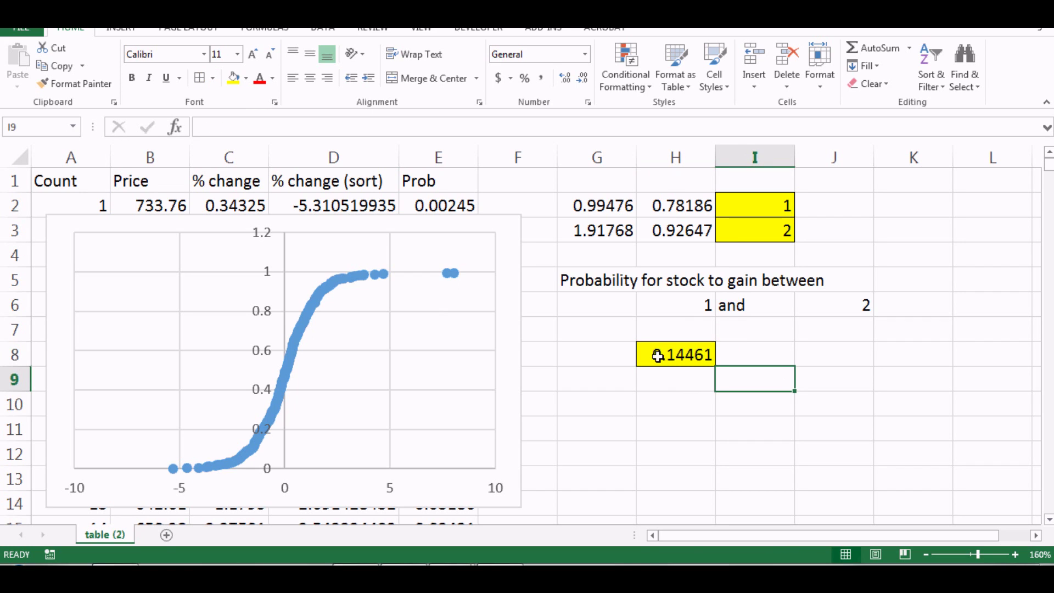
pyautogui.click(605, 350)
pyautogui.write('Pro')
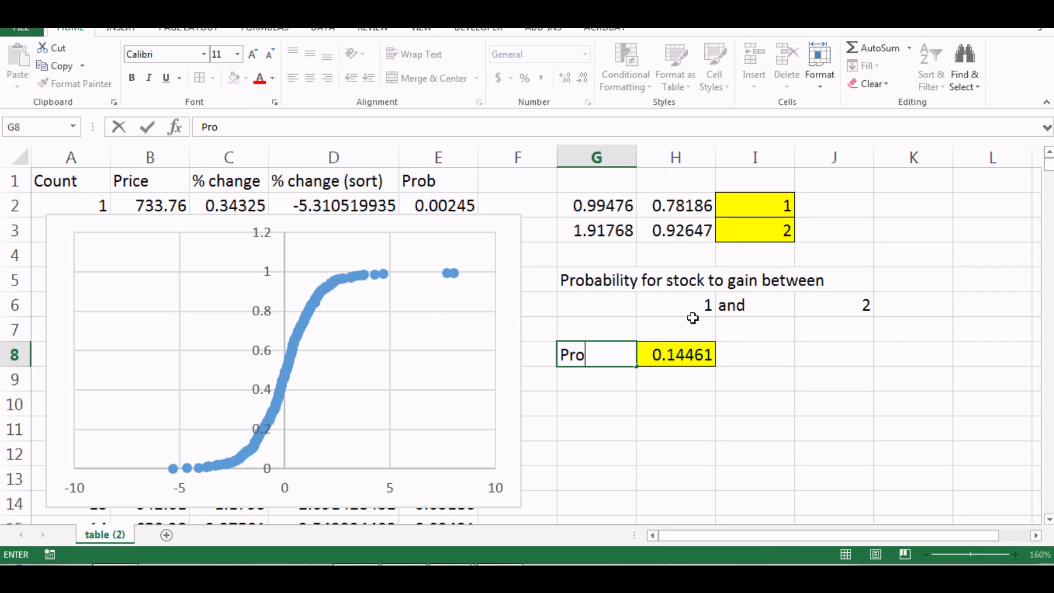
pyautogui.write('bability')
pyautogui.press('Return')
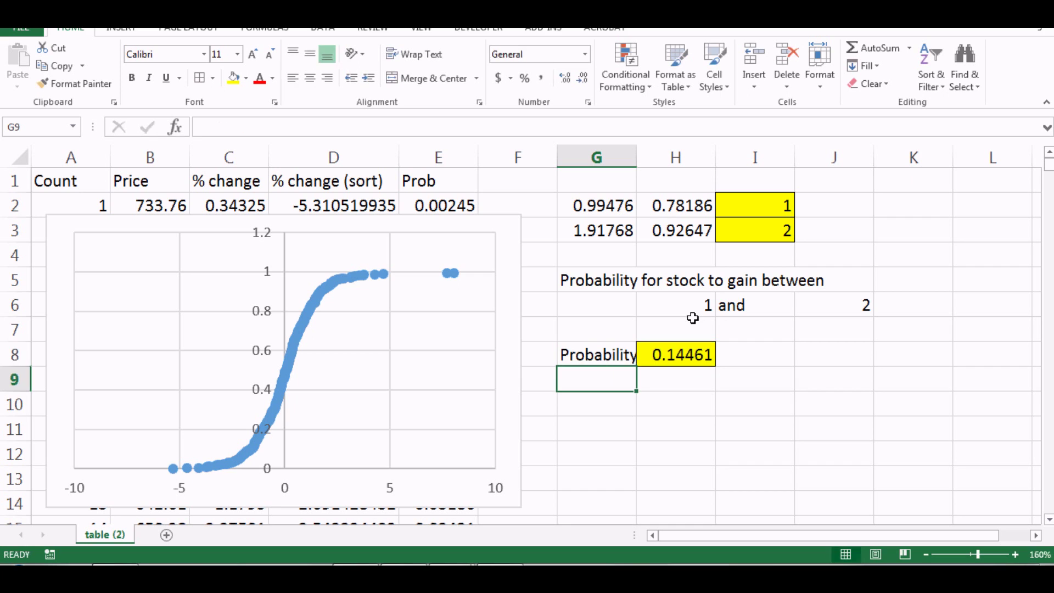
pyautogui.moveTo(636, 150); pyautogui.dragTo(649, 150)
pyautogui.click(784, 328)
# Enter a % sign in J2 and J3, beside the two yellow lookup values.
pyautogui.click(819, 205)
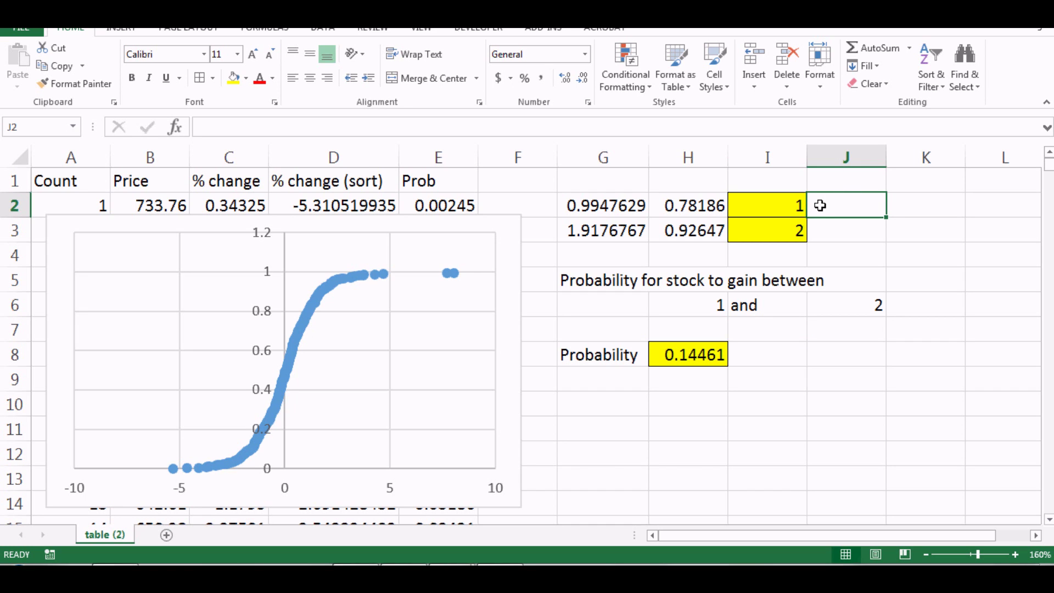
pyautogui.press('Down')
pyautogui.write('%')
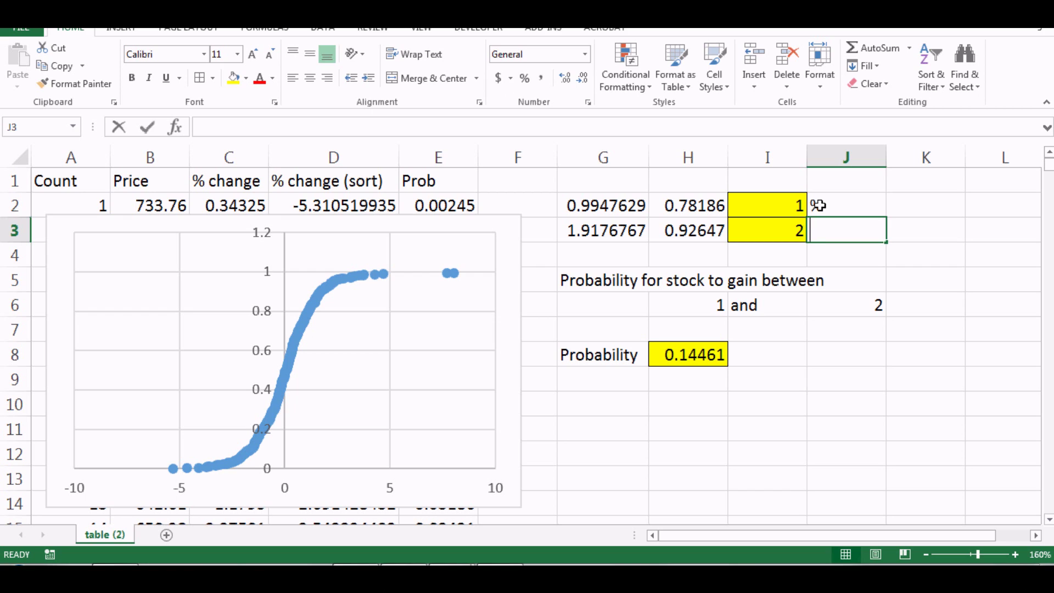
pyautogui.press('Return')
pyautogui.click(752, 364)
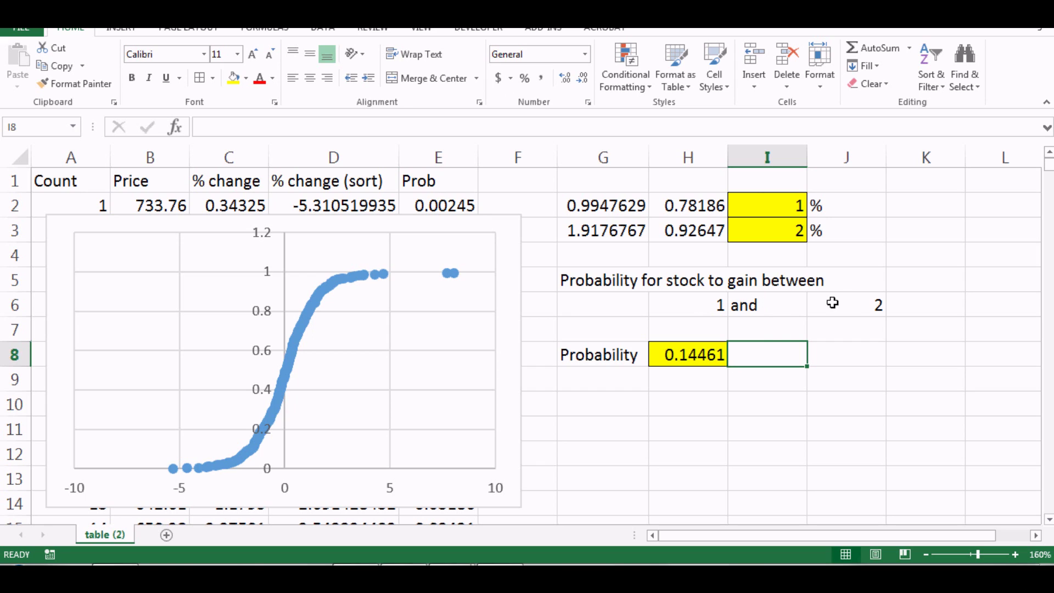
# Set the lower lookup value in I2 to 0 and the upper one in I3 to 15.
pyautogui.click(757, 203)
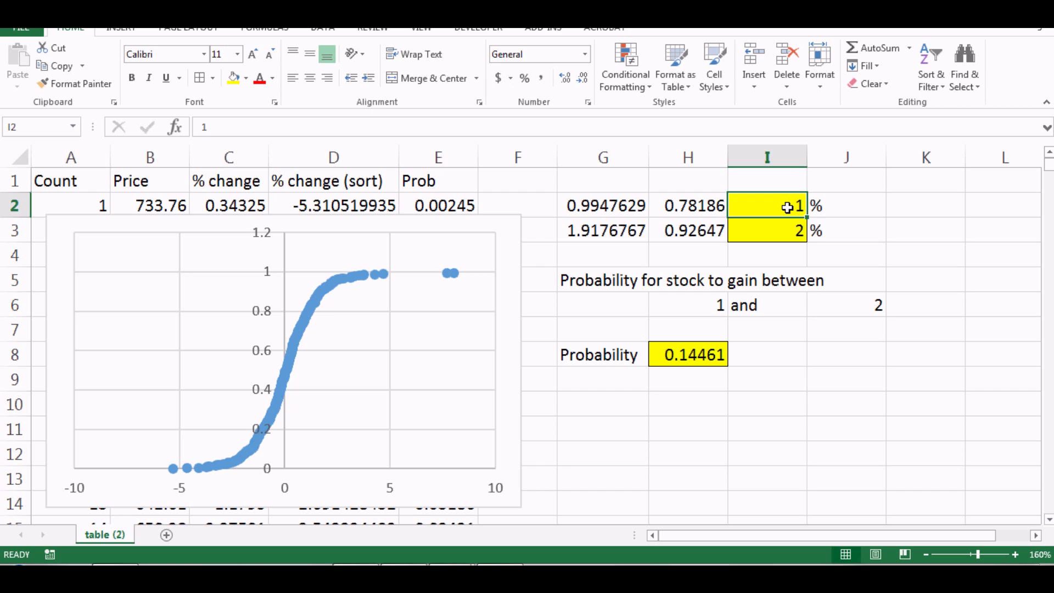
pyautogui.write('0')
pyautogui.press('Return')
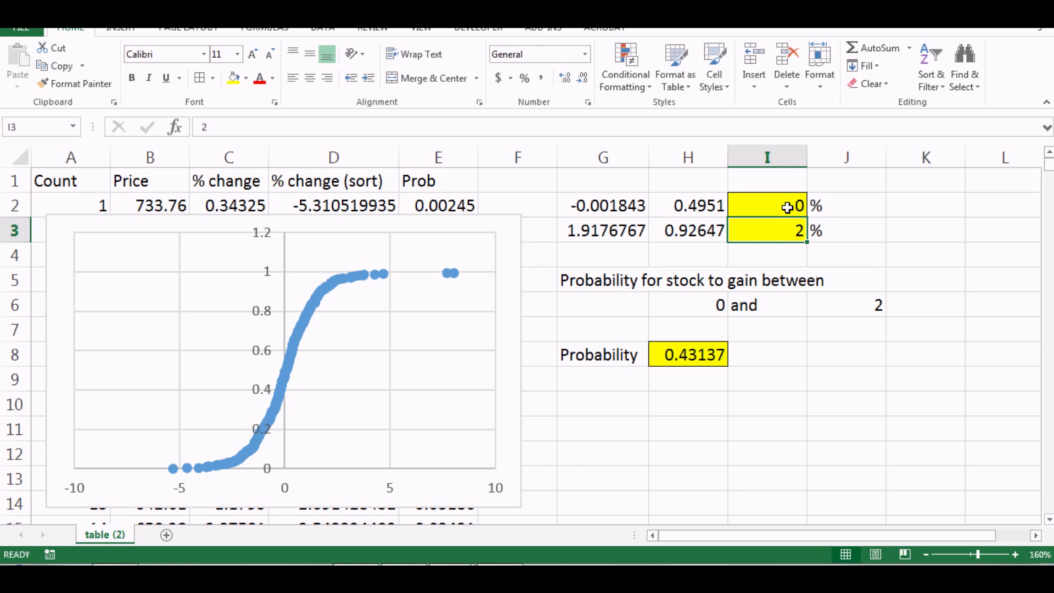
pyautogui.write('15')
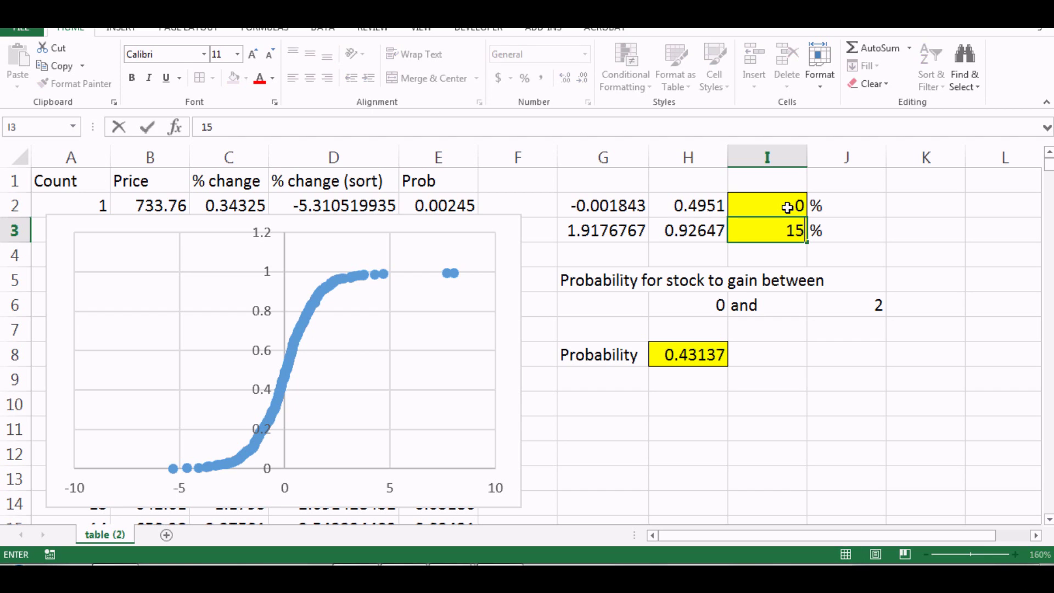
pyautogui.press('Return')
pyautogui.click(746, 403)
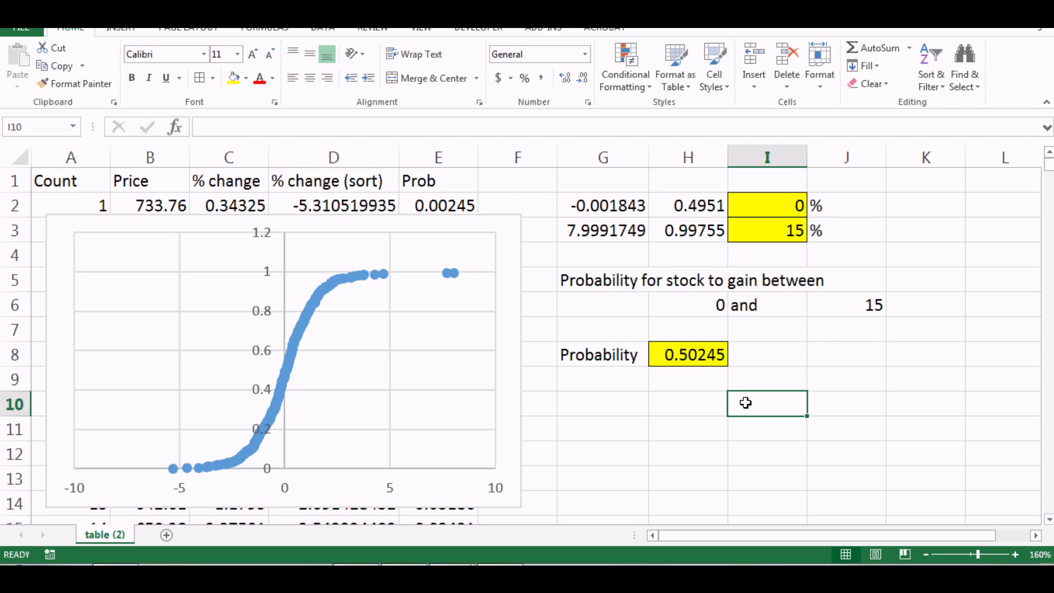
# Change the upper lookup value in I3 to 1 to get the probability of a gain from 0 to 1%.
pyautogui.click(765, 230)
pyautogui.write('1')
pyautogui.press('Return')
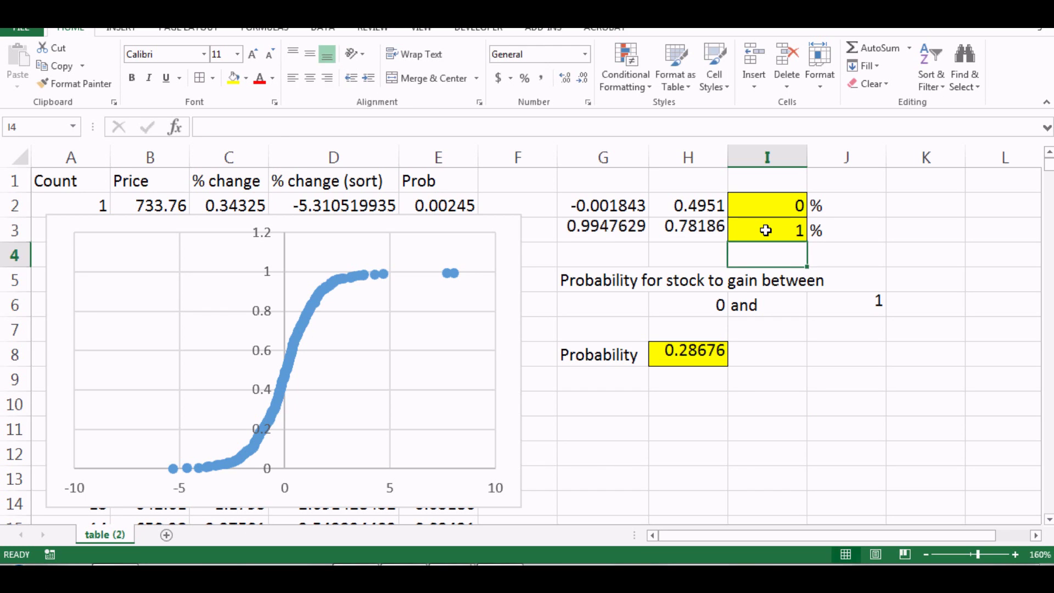
pyautogui.click(762, 399)
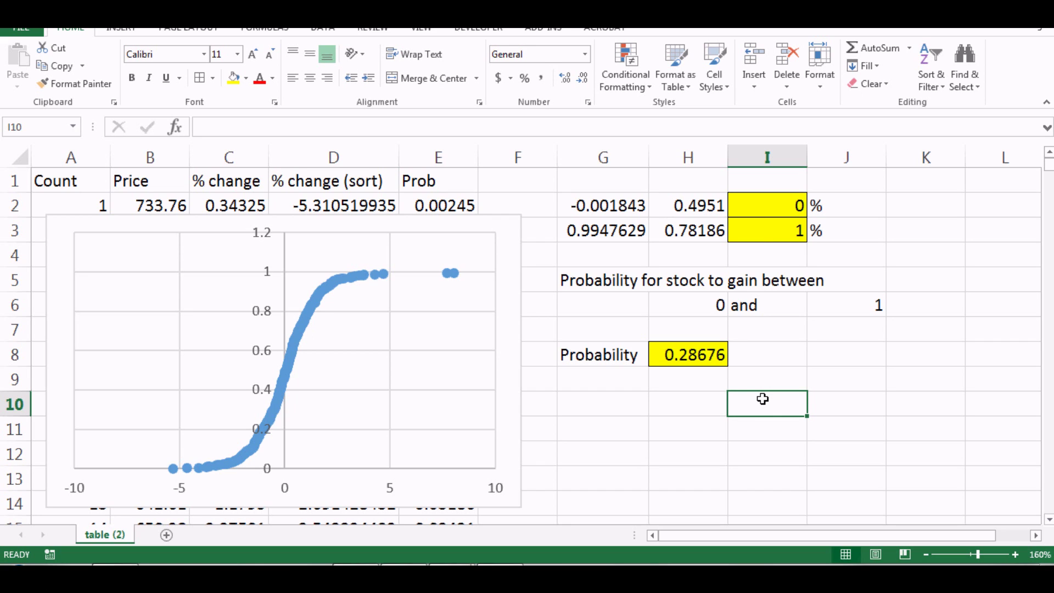
# Set the lookup values to -1 in I2 and 1 in I3.
pyautogui.click(790, 206)
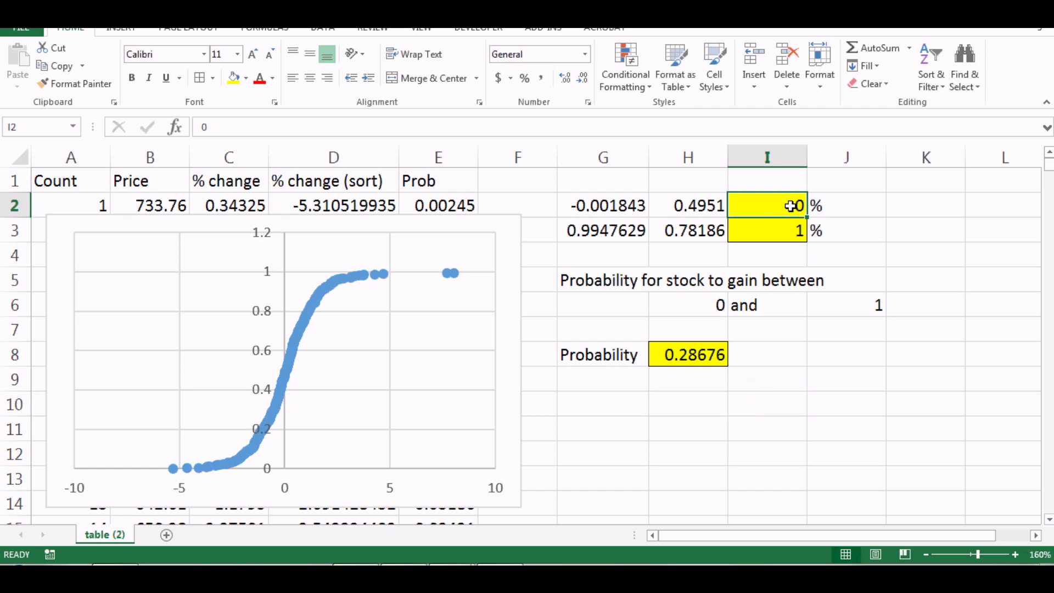
pyautogui.write('-1')
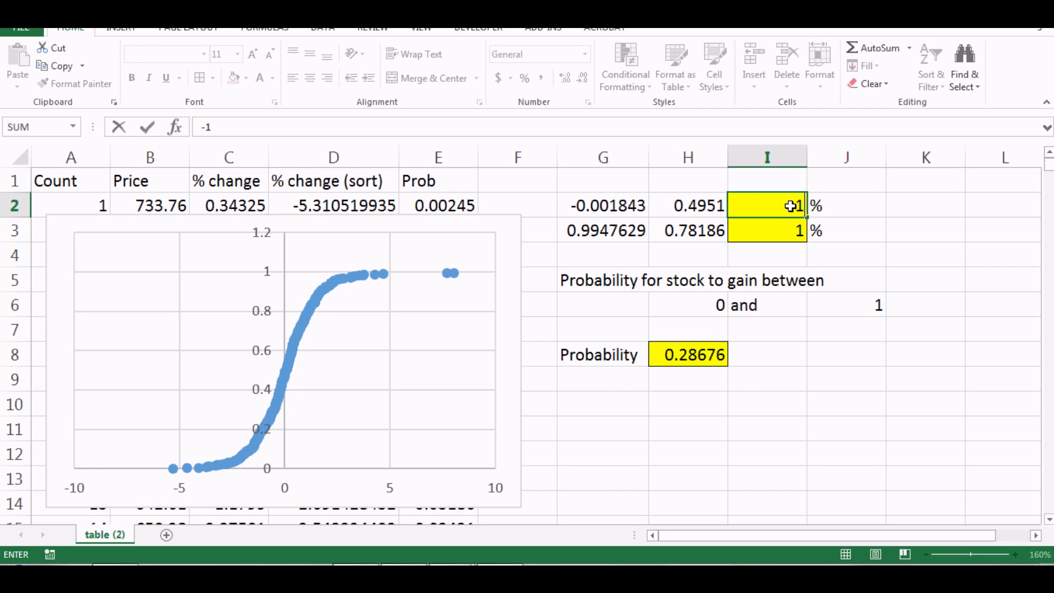
pyautogui.press('Return')
pyautogui.write('1')
pyautogui.press('Return')
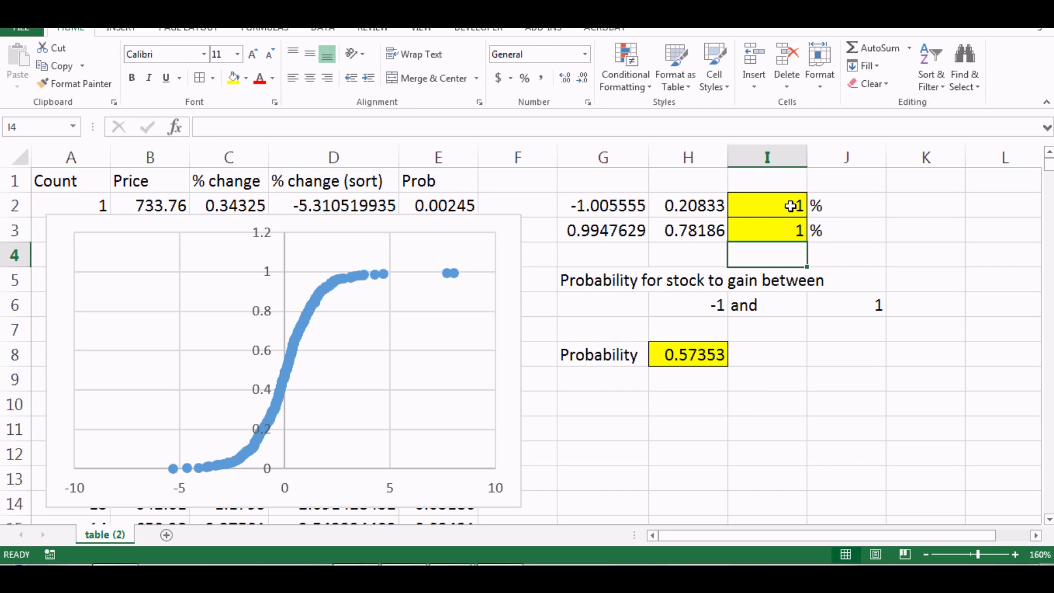
# Change the upper lookup value in I3 to 0, for the probability of a change from -1 to 0%.
pyautogui.press('Up')
pyautogui.write('0')
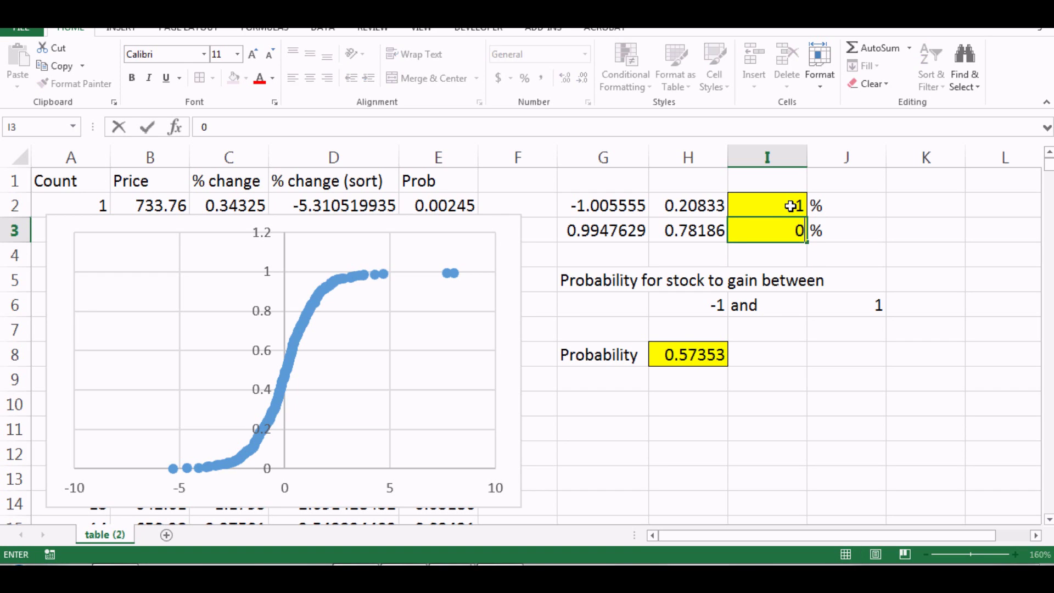
pyautogui.press('Return')
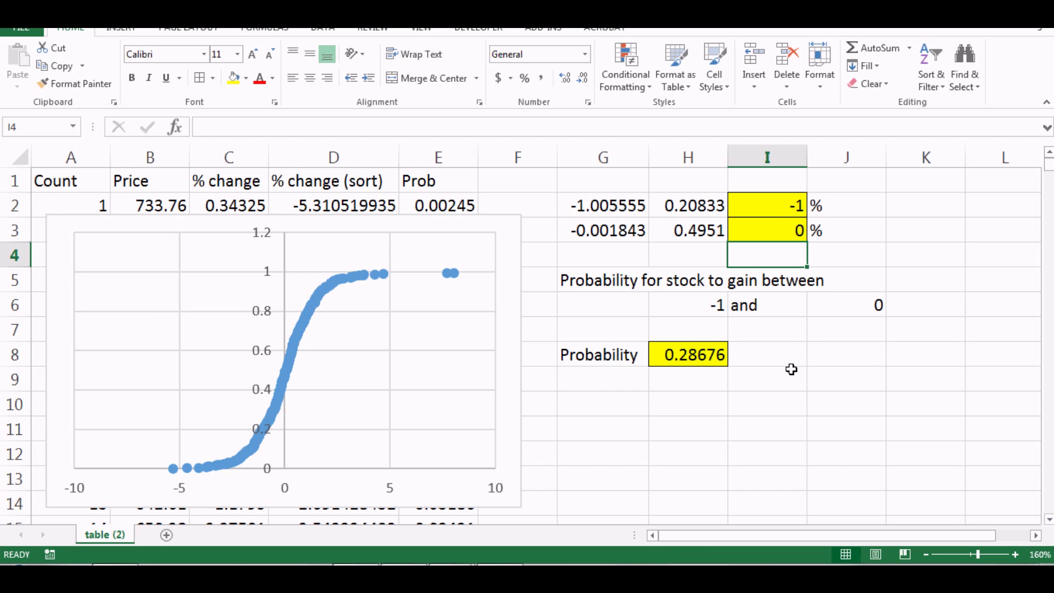
# Set the lower lookup value in I2 to 0 and enter -1 as the upper one in I3.
pyautogui.click(791, 206)
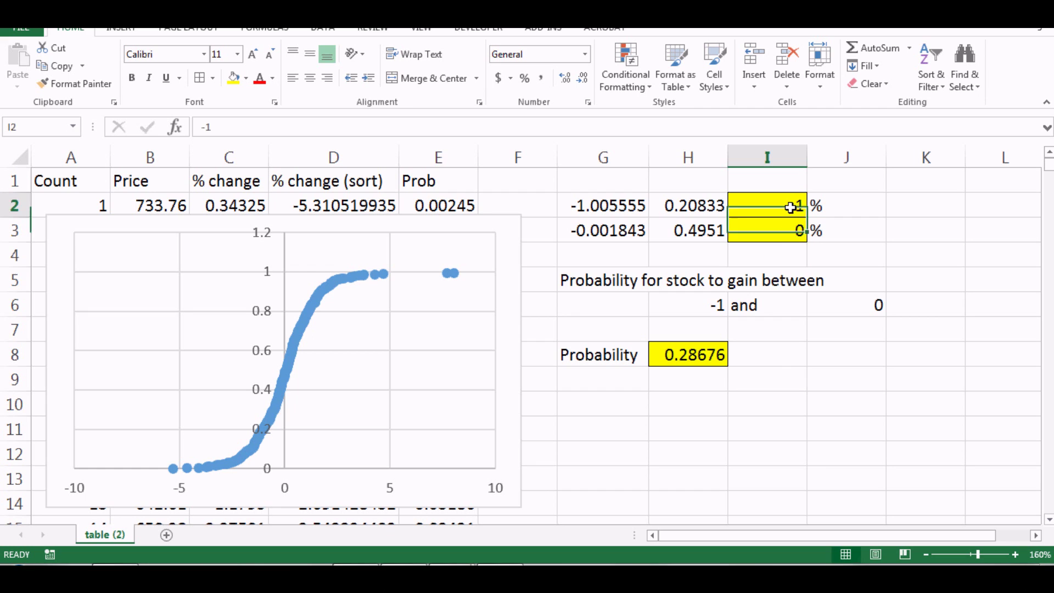
pyautogui.write('0')
pyautogui.press('Return')
pyautogui.write('-1')
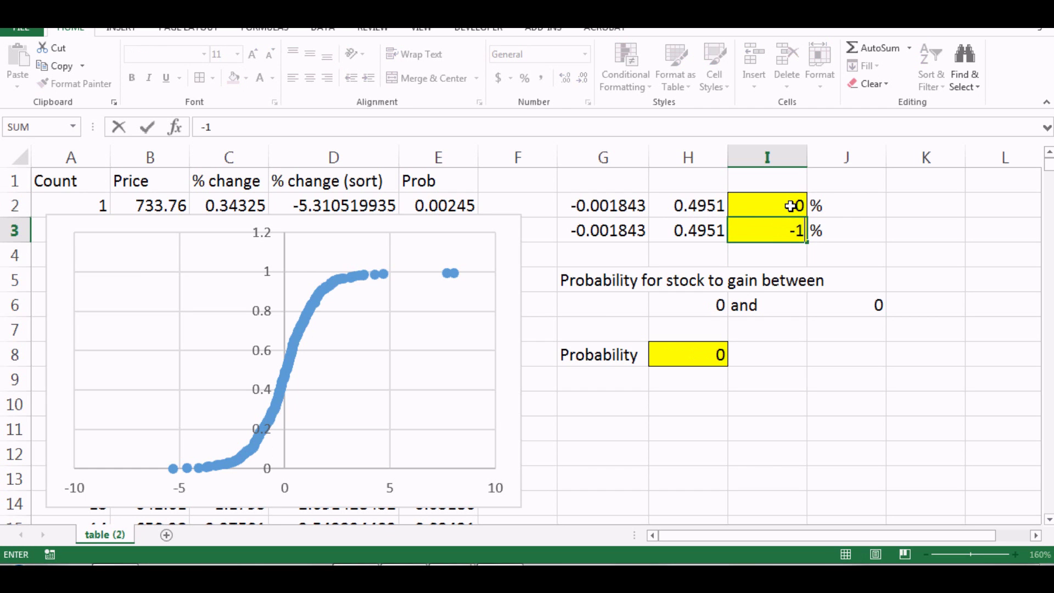
pyautogui.press('Return')
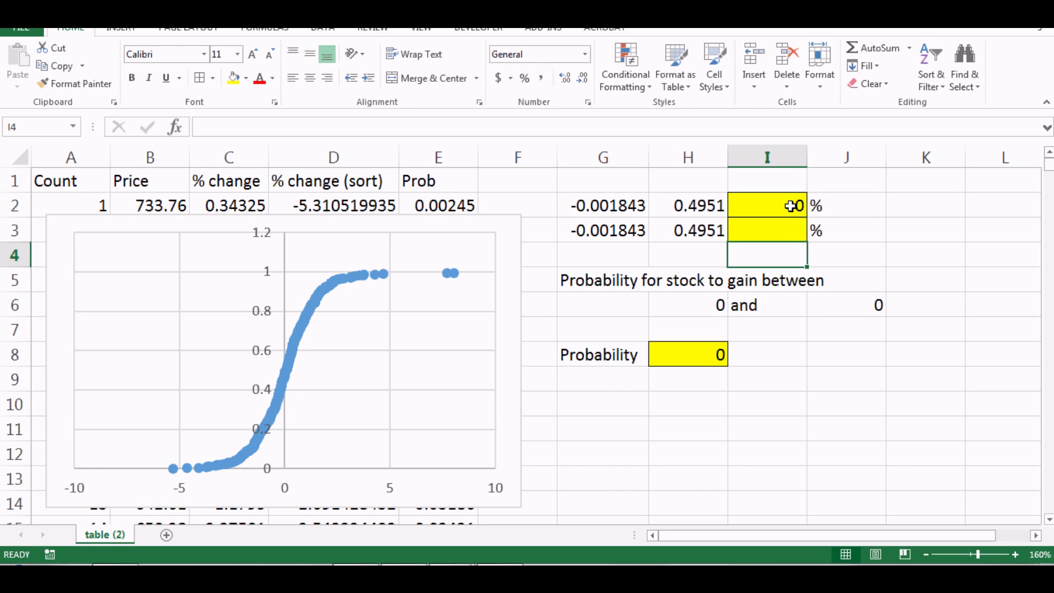
# Set the upper lookup value in I3 to 1.
pyautogui.click(792, 225)
pyautogui.write('1')
pyautogui.press('Return')
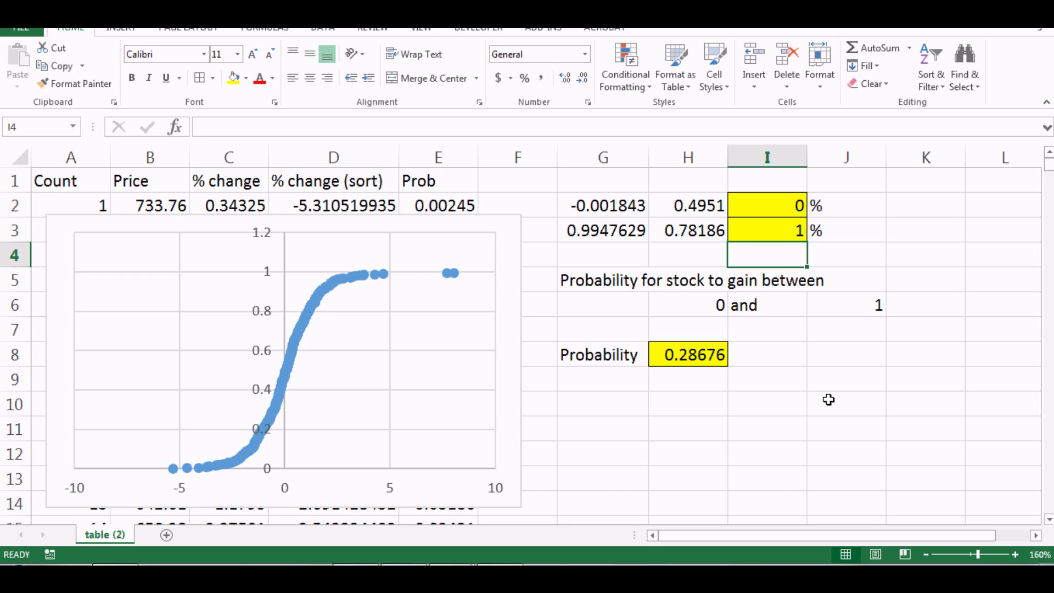
pyautogui.click(813, 421)
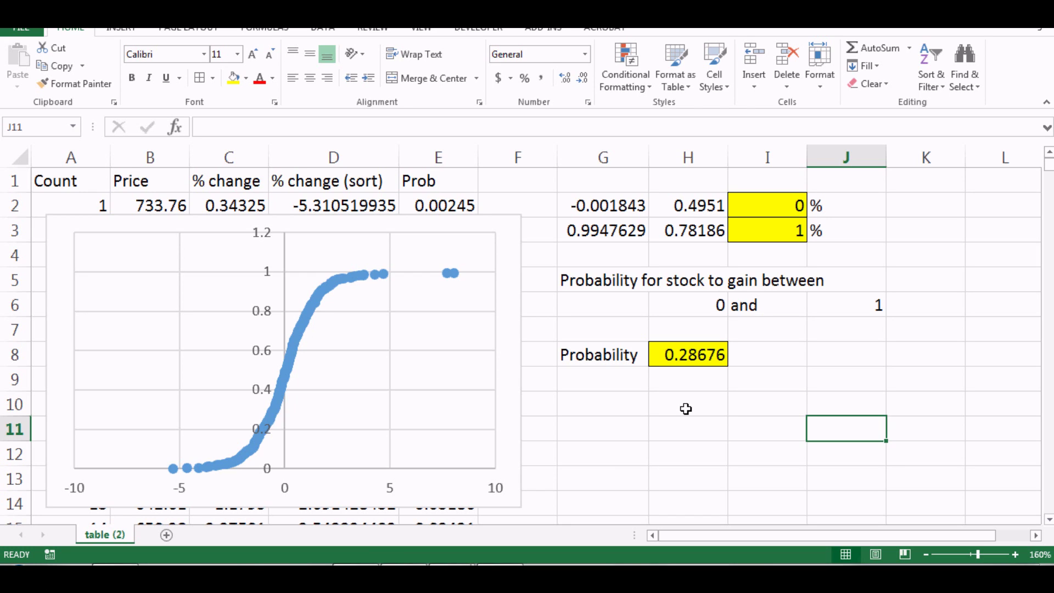
pyautogui.click(648, 404)
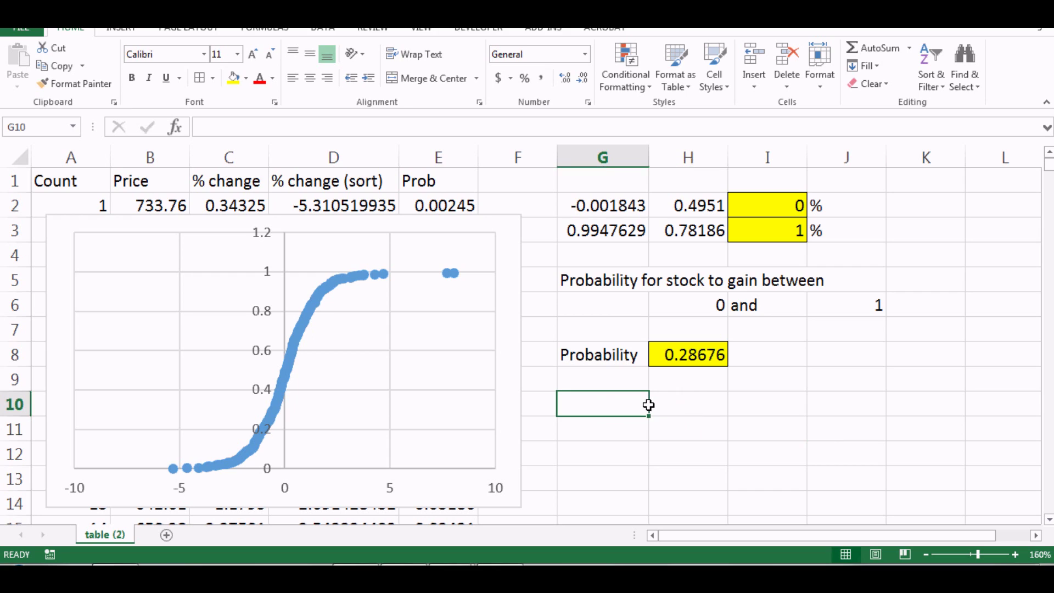